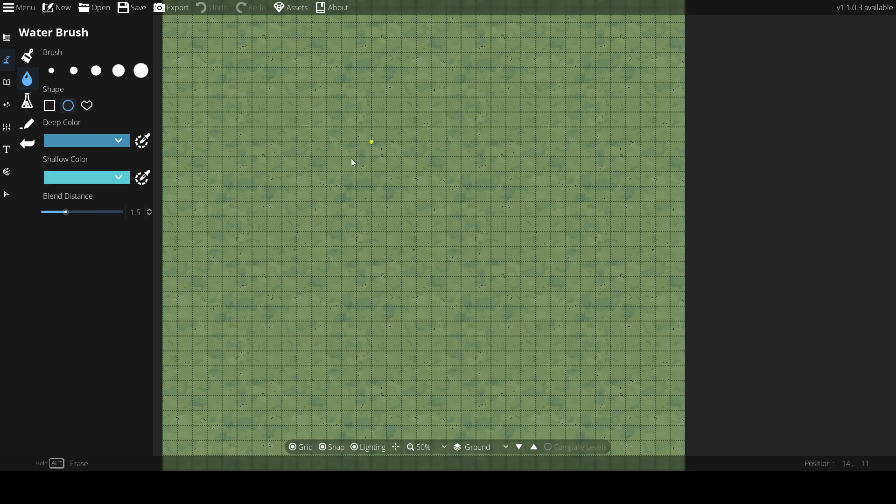
{"action": "left_click_drag", "start_coordinate": [271, 131], "coordinate": [562, 383]}
{"action": "left_click_drag", "start_coordinate": [252, 110], "coordinate": [643, 433]}
{"action": "scroll", "coordinate": [502, 290], "scroll_direction": "down", "scroll_amount": 1}
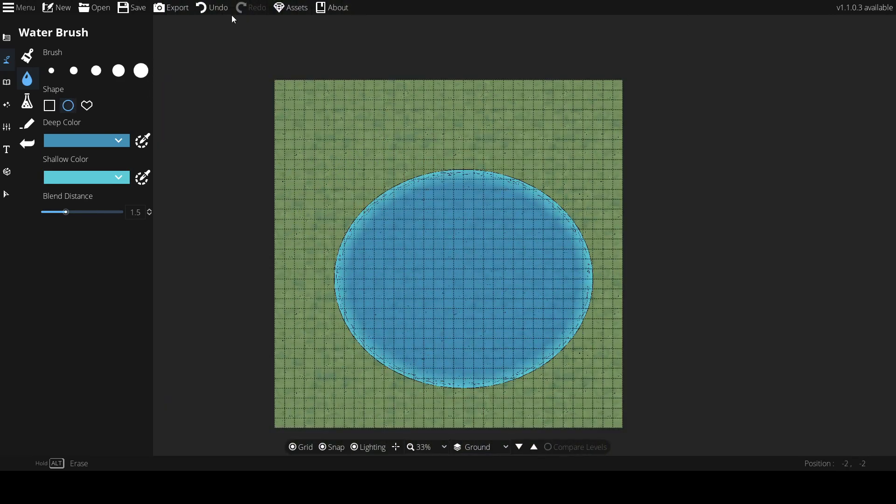
{"action": "key", "text": "ctrl+z"}
{"action": "key", "text": "ctrl+z"}
Draw a circular lake about 29 grid squares across with the Water Brush, covering most of the map
{"action": "left_click_drag", "start_coordinate": [599, 382], "coordinate": [614, 406]}
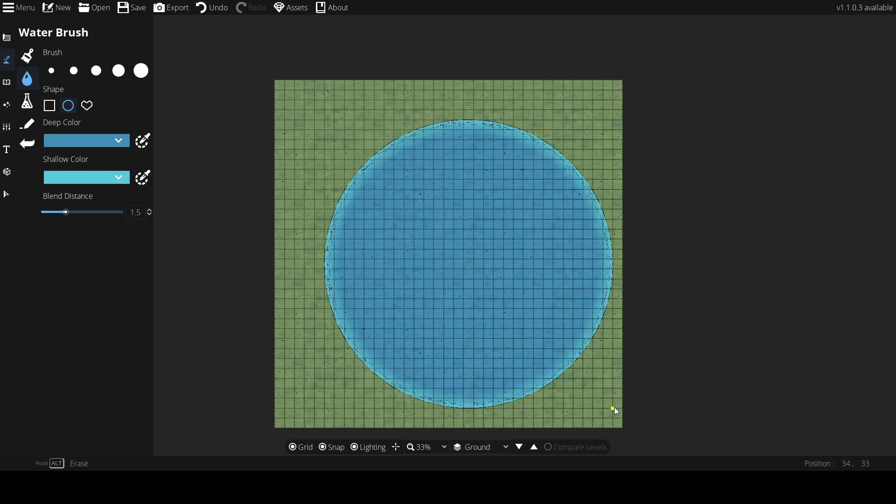
{"action": "scroll", "coordinate": [435, 240], "scroll_direction": "up", "scroll_amount": 1}
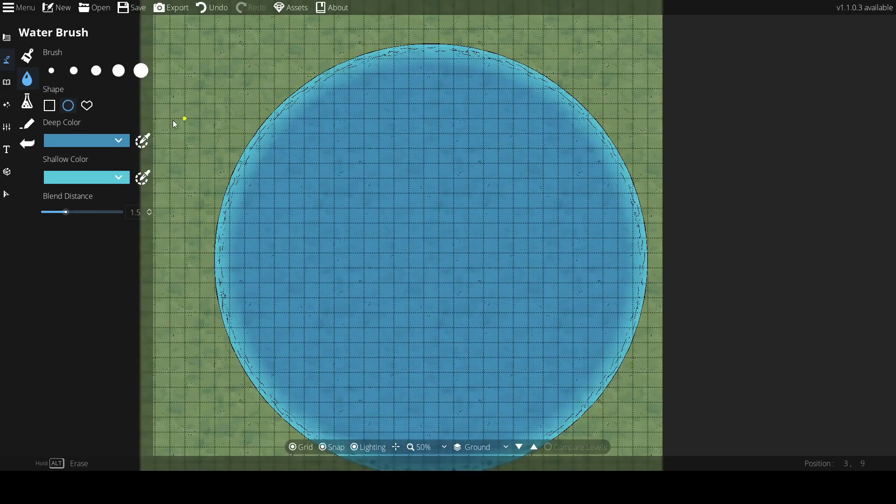
Try painting the dark gravel material under and around the lake with the largest Material Brush size
{"action": "left_click", "coordinate": [27, 101]}
{"action": "mouse_move", "coordinate": [471, 268]}
{"action": "left_mouse_down"}
{"action": "mouse_move", "coordinate": [446, 200]}
{"action": "mouse_move", "coordinate": [410, 384]}
{"action": "left_mouse_up"}
{"action": "left_click", "coordinate": [211, 8]}
{"action": "mouse_move", "coordinate": [375, 121]}
{"action": "left_mouse_down"}
{"action": "mouse_move", "coordinate": [454, 120]}
{"action": "mouse_move", "coordinate": [432, 320]}
{"action": "mouse_move", "coordinate": [482, 94]}
{"action": "mouse_move", "coordinate": [624, 216]}
{"action": "mouse_move", "coordinate": [443, 70]}
{"action": "left_mouse_up"}
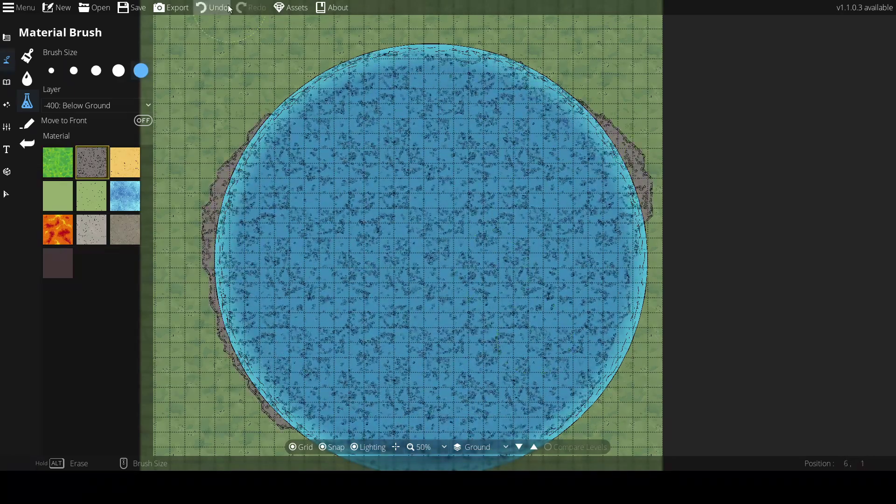
{"action": "key", "text": "ctrl+z"}
Try the light grey and the brown stone materials along the lake's northern and eastern edges
{"action": "left_click", "coordinate": [92, 229]}
{"action": "mouse_move", "coordinate": [458, 119]}
{"action": "left_mouse_down"}
{"action": "mouse_move", "coordinate": [449, 222]}
{"action": "mouse_move", "coordinate": [413, 90]}
{"action": "mouse_move", "coordinate": [410, 356]}
{"action": "mouse_move", "coordinate": [534, 396]}
{"action": "mouse_move", "coordinate": [284, 184]}
{"action": "mouse_move", "coordinate": [531, 316]}
{"action": "mouse_move", "coordinate": [423, 76]}
{"action": "mouse_move", "coordinate": [350, 200]}
{"action": "mouse_move", "coordinate": [359, 180]}
{"action": "mouse_move", "coordinate": [205, 235]}
{"action": "left_mouse_up"}
{"action": "left_click", "coordinate": [125, 230]}
{"action": "left_click_drag", "start_coordinate": [568, 116], "coordinate": [564, 245]}
{"action": "key", "text": "ctrl+z"}
{"action": "key", "text": "ctrl+z"}
{"action": "key", "text": "ctrl+z"}
{"action": "key", "text": "ctrl+z"}
Try a brown stone bank around the whole lake plus a light grey stone patch to the south-west
{"action": "mouse_move", "coordinate": [609, 278]}
{"action": "left_mouse_down"}
{"action": "mouse_move", "coordinate": [548, 100]}
{"action": "mouse_move", "coordinate": [262, 97]}
{"action": "mouse_move", "coordinate": [312, 435]}
{"action": "mouse_move", "coordinate": [573, 391]}
{"action": "mouse_move", "coordinate": [542, 410]}
{"action": "mouse_move", "coordinate": [252, 313]}
{"action": "mouse_move", "coordinate": [401, 113]}
{"action": "mouse_move", "coordinate": [565, 346]}
{"action": "mouse_move", "coordinate": [273, 182]}
{"action": "mouse_move", "coordinate": [545, 276]}
{"action": "mouse_move", "coordinate": [296, 195]}
{"action": "mouse_move", "coordinate": [339, 252]}
{"action": "mouse_move", "coordinate": [367, 196]}
{"action": "mouse_move", "coordinate": [411, 282]}
{"action": "mouse_move", "coordinate": [425, 226]}
{"action": "mouse_move", "coordinate": [400, 321]}
{"action": "left_mouse_up"}
{"action": "mouse_move", "coordinate": [393, 107]}
{"action": "left_mouse_down"}
{"action": "mouse_move", "coordinate": [402, 241]}
{"action": "mouse_move", "coordinate": [532, 210]}
{"action": "mouse_move", "coordinate": [461, 132]}
{"action": "mouse_move", "coordinate": [446, 194]}
{"action": "left_mouse_up"}
{"action": "left_click", "coordinate": [92, 229]}
{"action": "left_click_drag", "start_coordinate": [176, 366], "coordinate": [228, 424]}
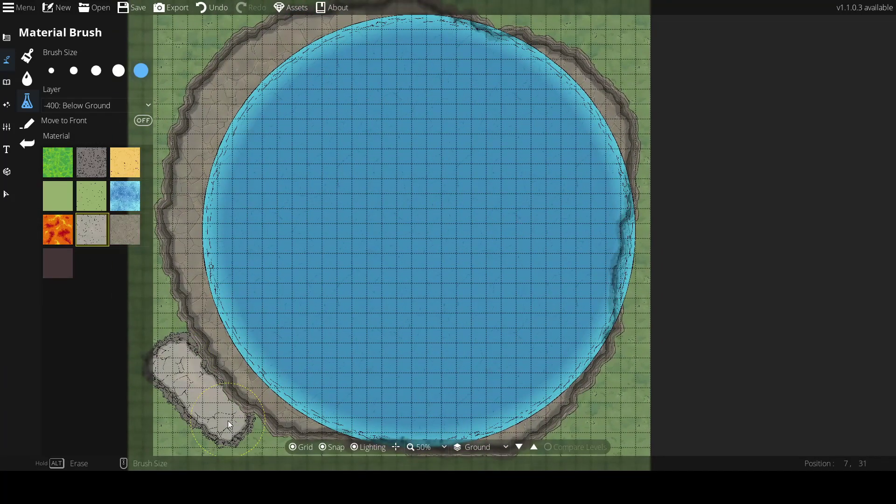
{"action": "key", "text": "ctrl+z"}
{"action": "key", "text": "ctrl+z"}
{"action": "key", "text": "ctrl+z"}
{"action": "key", "text": "ctrl+z"}
{"action": "key", "text": "ctrl+z"}
{"action": "key", "text": "ctrl+z"}
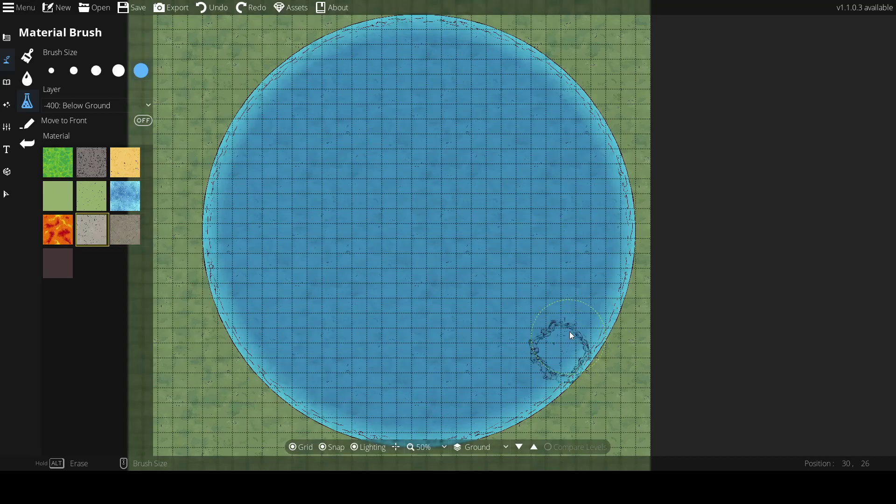
Paint an irregular band of light grey stone around the lake shore on the -400: Below Ground layer
{"action": "key", "text": "ctrl+y"}
{"action": "key", "text": "ctrl+y"}
{"action": "key", "text": "ctrl+y"}
{"action": "key", "text": "ctrl+y"}
{"action": "key", "text": "ctrl+y"}
{"action": "key", "text": "ctrl+y"}
{"action": "mouse_move", "coordinate": [293, 128]}
{"action": "left_mouse_down"}
{"action": "mouse_move", "coordinate": [387, 351]}
{"action": "mouse_move", "coordinate": [541, 305]}
{"action": "mouse_move", "coordinate": [566, 272]}
{"action": "mouse_move", "coordinate": [352, 130]}
{"action": "mouse_move", "coordinate": [458, 239]}
{"action": "mouse_move", "coordinate": [419, 113]}
{"action": "mouse_move", "coordinate": [531, 208]}
{"action": "mouse_move", "coordinate": [314, 227]}
{"action": "mouse_move", "coordinate": [318, 259]}
{"action": "mouse_move", "coordinate": [363, 241]}
{"action": "mouse_move", "coordinate": [271, 162]}
{"action": "mouse_move", "coordinate": [292, 91]}
{"action": "mouse_move", "coordinate": [264, 124]}
{"action": "mouse_move", "coordinate": [221, 243]}
{"action": "left_mouse_up"}
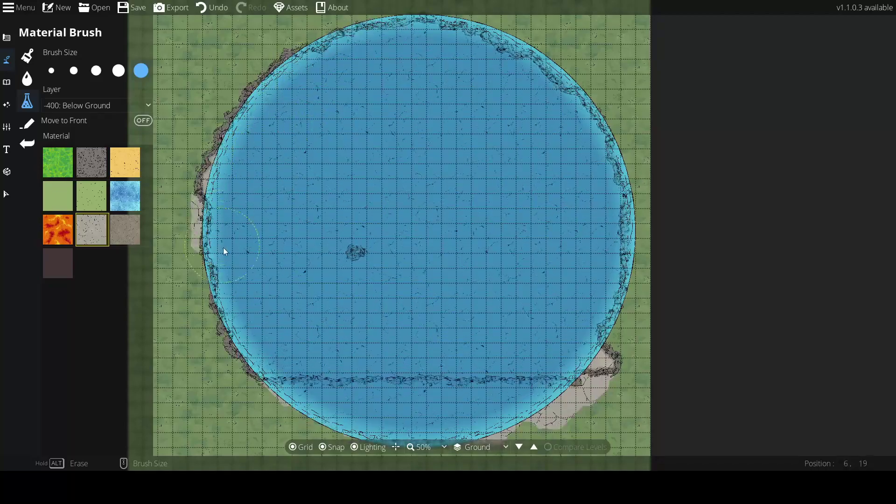
{"action": "key", "text": "Left"}
{"action": "key", "text": "Down"}
{"action": "left_click", "coordinate": [404, 220]}
{"action": "key", "text": "Up"}
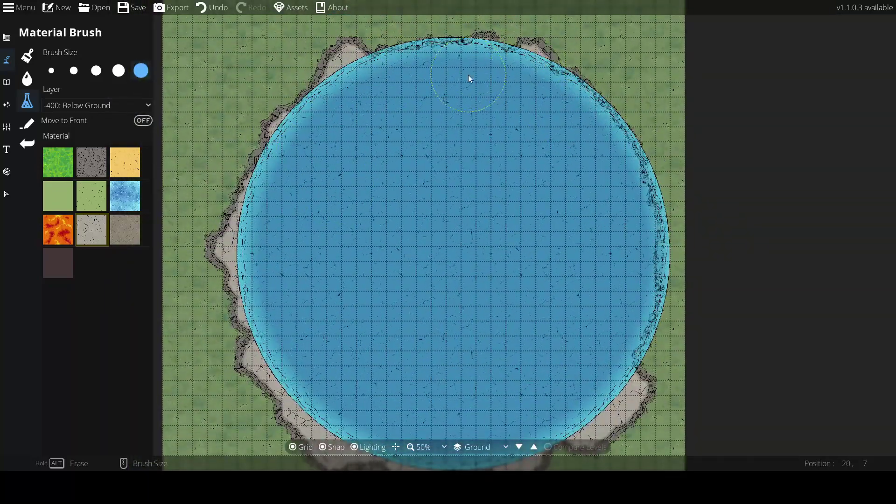
Extend the light grey stone band along the lake's northern shore and reshape it at the south-east
{"action": "key", "text": "Down"}
{"action": "key", "text": "Right"}
{"action": "key", "text": "Up"}
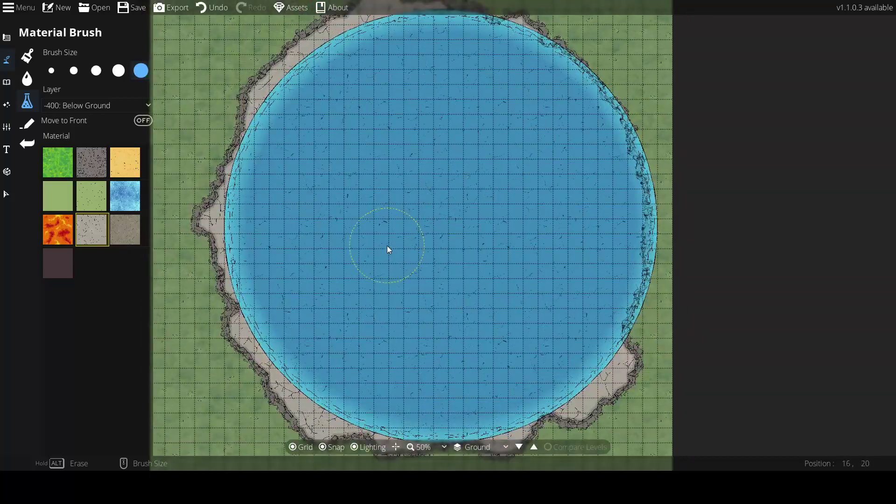
{"action": "key", "text": "Down"}
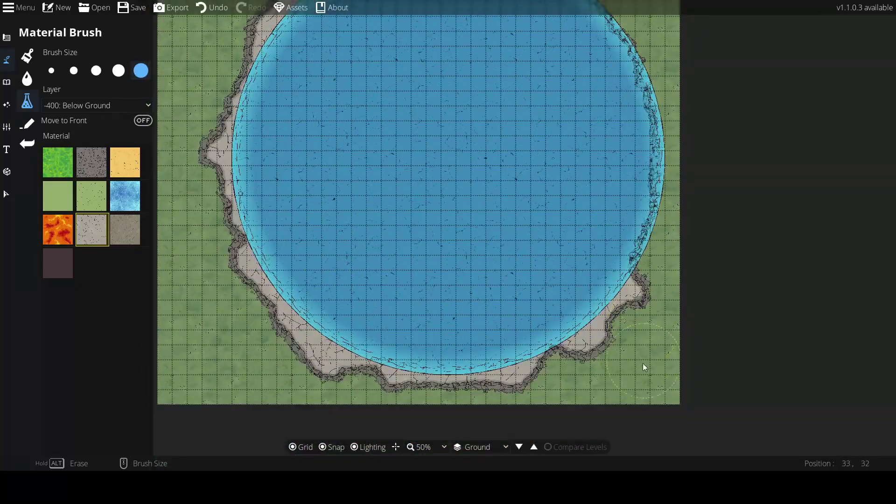
{"action": "key", "text": "Up"}
{"action": "key", "text": "Left"}
{"action": "key", "text": "Up"}
{"action": "key", "text": "Right"}
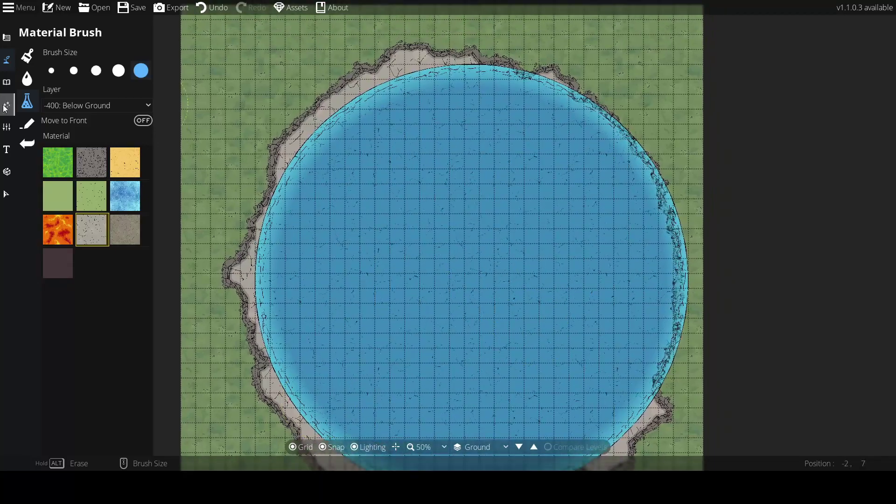
Try the grey rocky cliff path with a short test segment on the grass north-west of the lake
{"action": "left_click", "coordinate": [27, 124]}
{"action": "left_click", "coordinate": [119, 252]}
{"action": "left_click", "coordinate": [196, 176]}
{"action": "left_click", "coordinate": [256, 87]}
{"action": "right_click", "coordinate": [255, 87]}
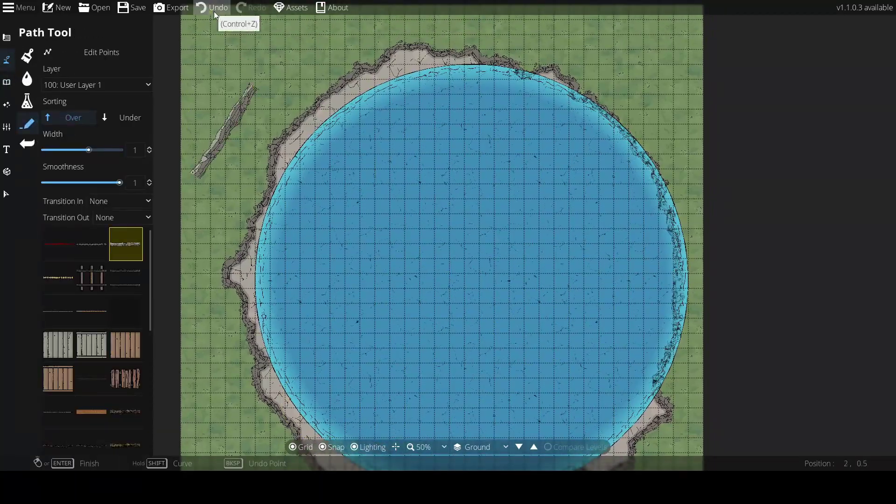
{"action": "left_click", "coordinate": [211, 11]}
Trace a grey rocky cliff path of width 1 along the outer stone edge on the north and east shores
{"action": "scroll", "coordinate": [348, 322], "scroll_direction": "up", "scroll_amount": 1}
{"action": "left_click_drag", "start_coordinate": [340, 146], "coordinate": [377, 397]}
{"action": "left_click", "coordinate": [457, 143]}
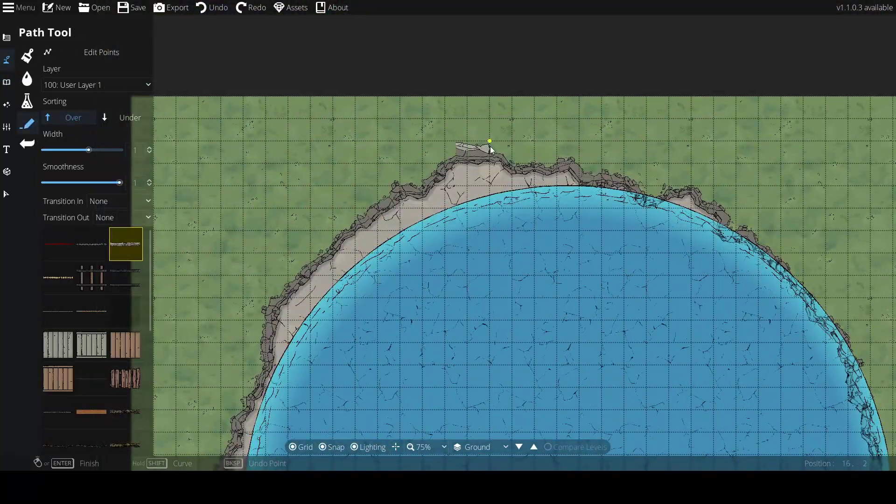
{"action": "left_click", "coordinate": [569, 154]}
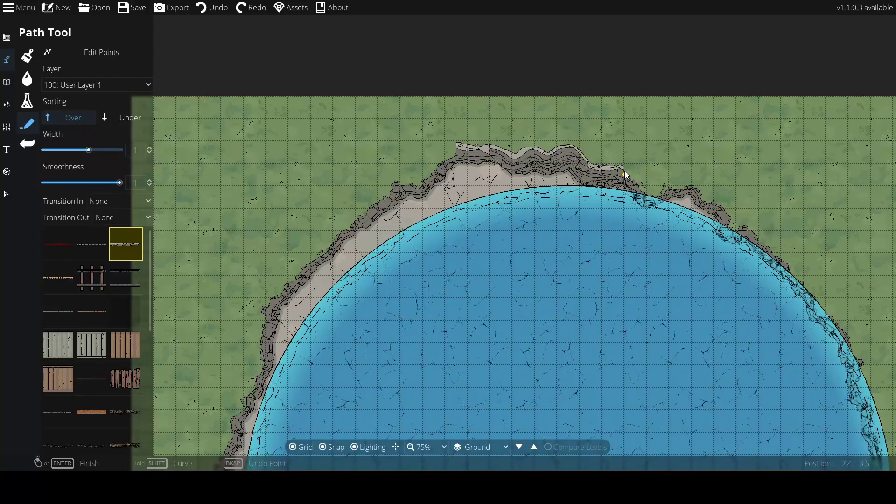
{"action": "left_click", "coordinate": [679, 186]}
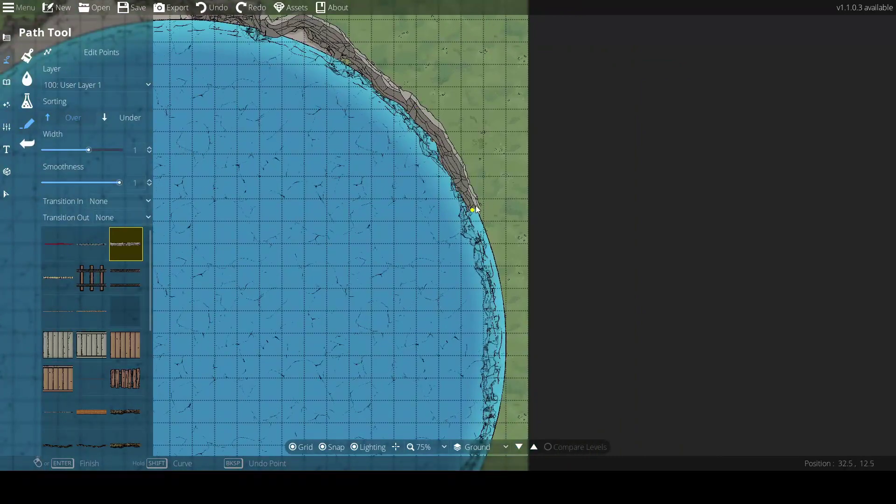
{"action": "left_click", "coordinate": [451, 250]}
{"action": "left_click_drag", "start_coordinate": [451, 252], "coordinate": [443, 135]}
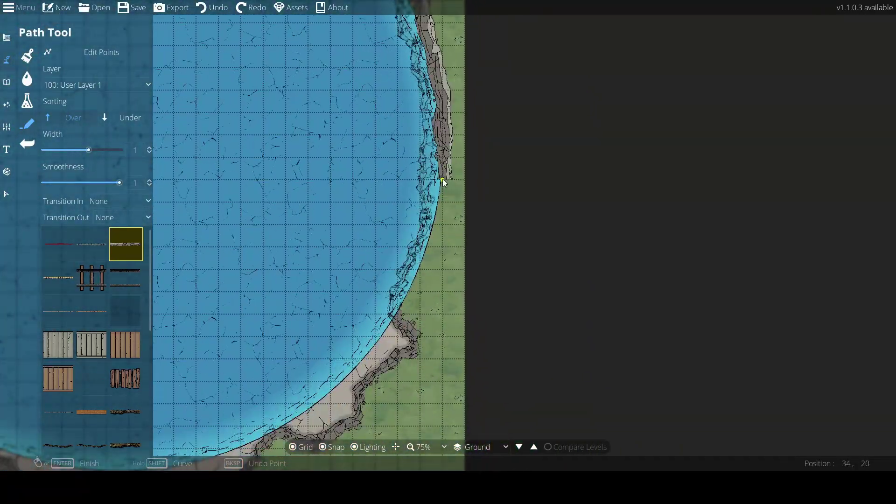
Continue the cliff path down the lower east shore and around the south-east stone outcrop
{"action": "left_click", "coordinate": [401, 309]}
{"action": "left_click", "coordinate": [423, 349]}
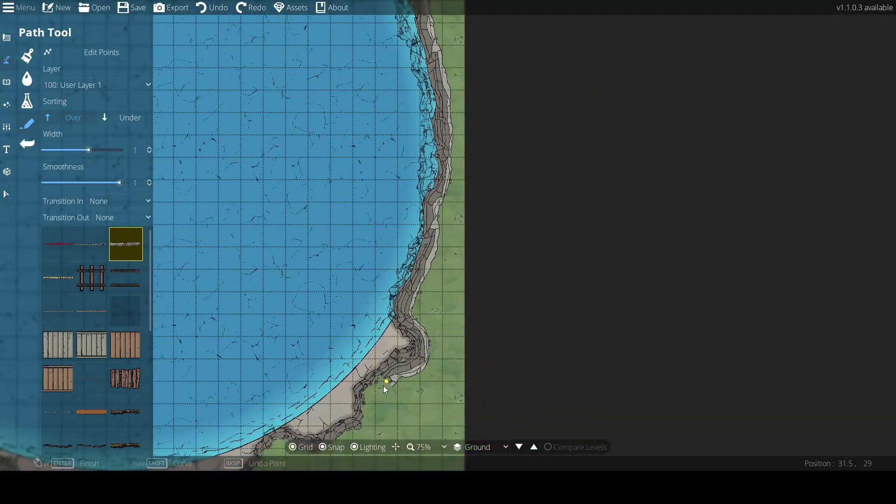
{"action": "left_click", "coordinate": [384, 386]}
{"action": "left_click_drag", "start_coordinate": [363, 425], "coordinate": [431, 233]}
{"action": "left_click", "coordinate": [331, 295]}
Carry the cliff path along the south shore and up the south-west side of the lake
{"action": "left_click_drag", "start_coordinate": [220, 316], "coordinate": [398, 236]}
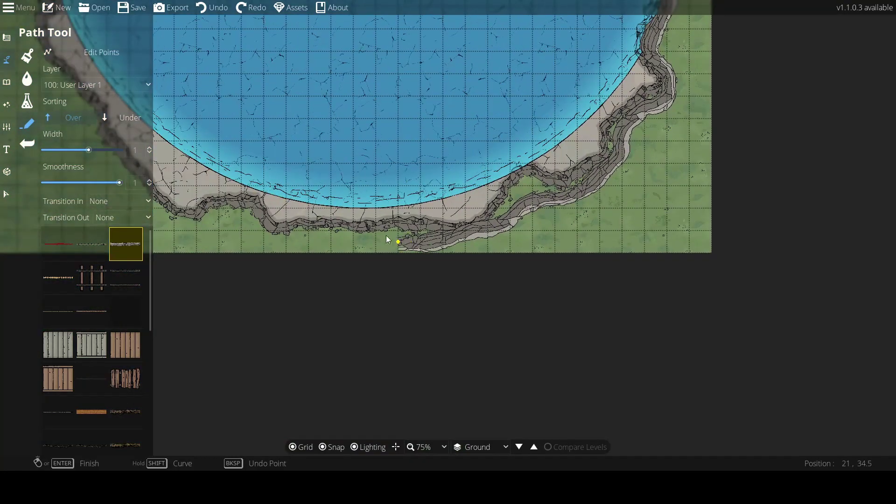
{"action": "left_click_drag", "start_coordinate": [242, 218], "coordinate": [405, 316]}
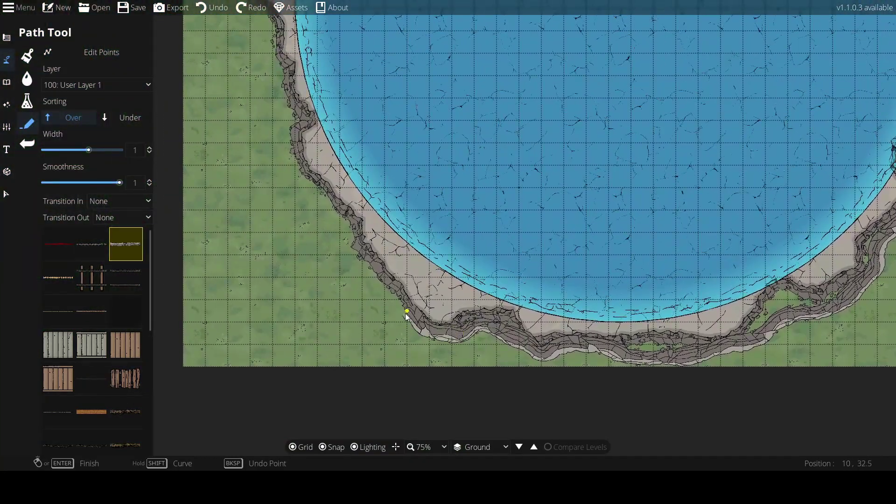
{"action": "left_click", "coordinate": [343, 243]}
{"action": "left_click_drag", "start_coordinate": [298, 183], "coordinate": [334, 334]}
{"action": "left_click", "coordinate": [323, 267]}
{"action": "left_click_drag", "start_coordinate": [315, 237], "coordinate": [351, 331]}
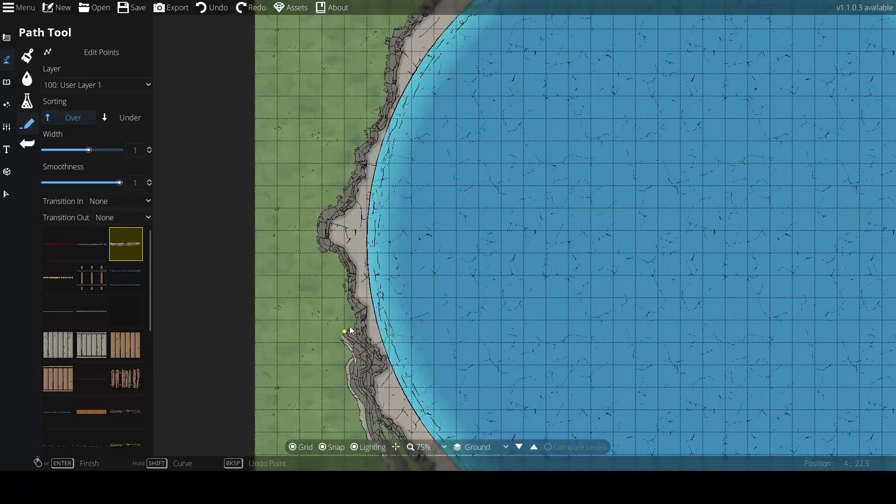
Run the cliff path up the west and north-west shores and finish it at its northern starting point
{"action": "left_click_drag", "start_coordinate": [327, 253], "coordinate": [329, 332]}
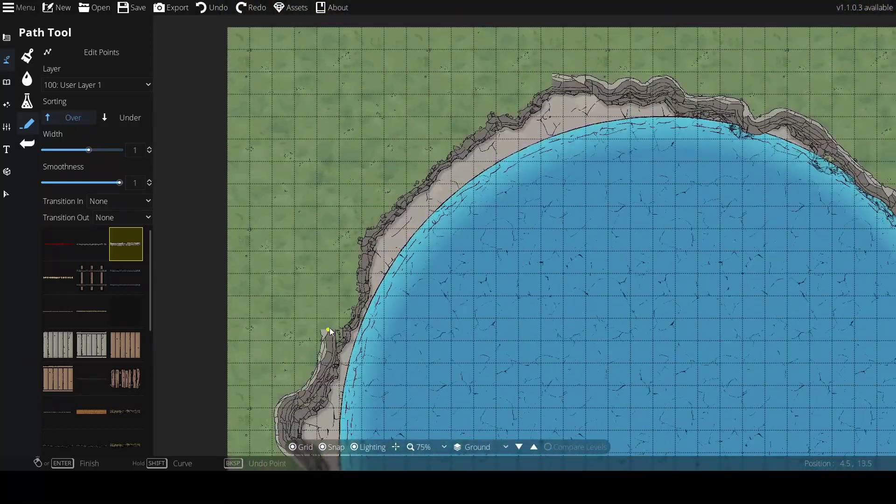
{"action": "left_click_drag", "start_coordinate": [359, 250], "coordinate": [300, 342]}
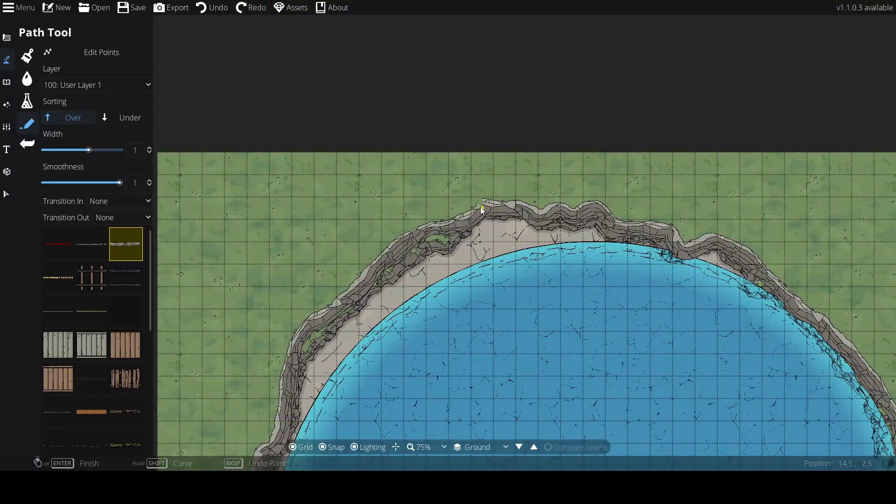
{"action": "scroll", "coordinate": [476, 217], "scroll_direction": "down", "scroll_amount": 2}
{"action": "scroll", "coordinate": [455, 299], "scroll_direction": "up", "scroll_amount": 2}
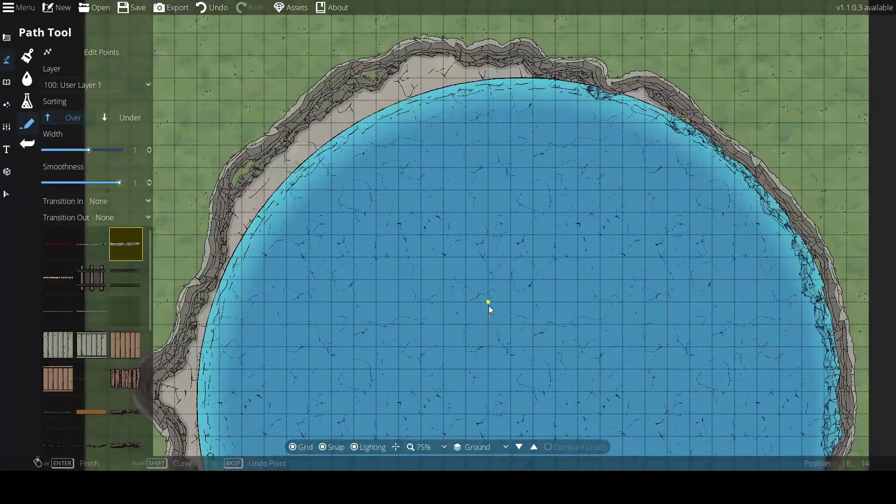
{"action": "left_click_drag", "start_coordinate": [489, 308], "coordinate": [521, 368]}
{"action": "scroll", "coordinate": [472, 225], "scroll_direction": "down", "scroll_amount": 1}
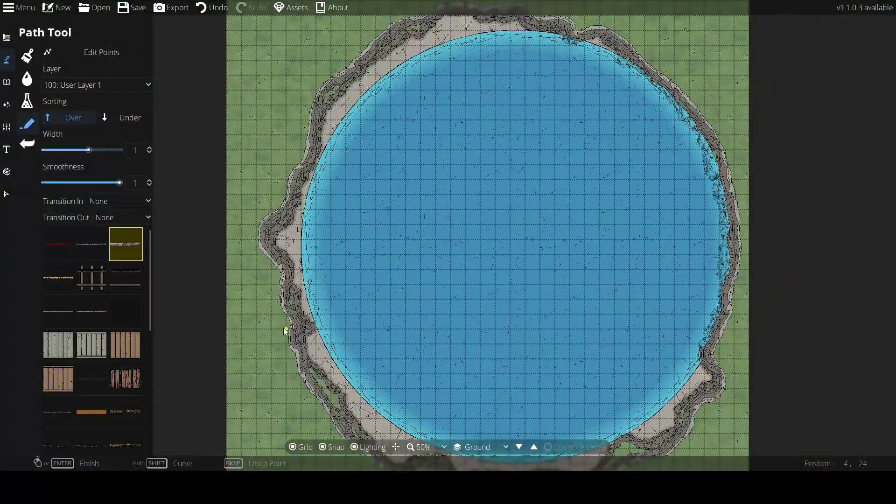
Try tracing a turquoise wave path along the lake's west and south waterline
{"action": "scroll", "coordinate": [123, 354], "scroll_direction": "down", "scroll_amount": 5}
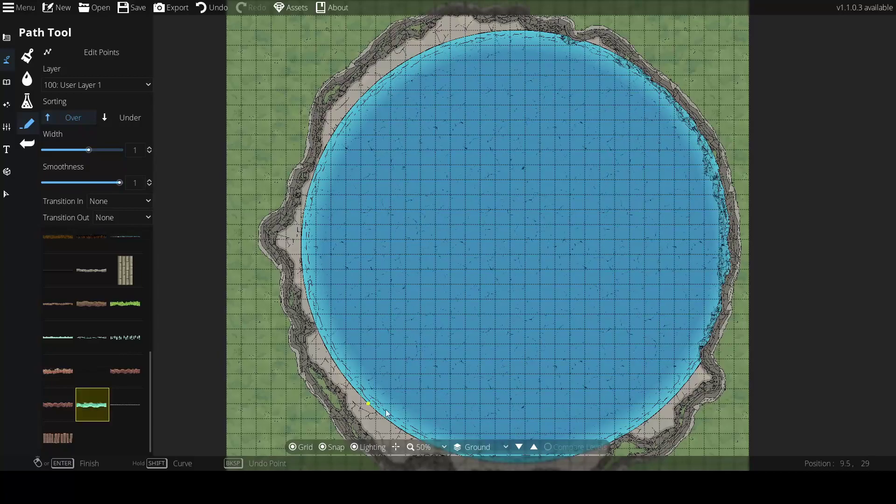
{"action": "key", "text": "ctrl+z"}
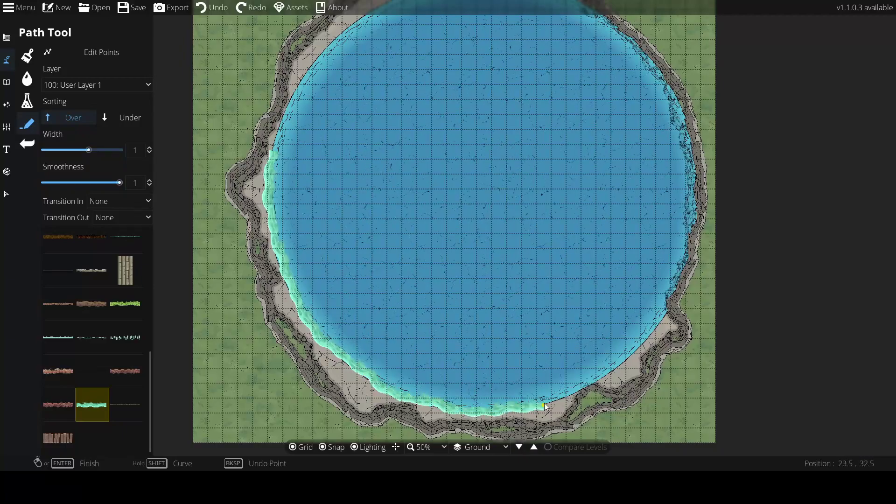
{"action": "left_click_drag", "start_coordinate": [623, 357], "coordinate": [538, 353]}
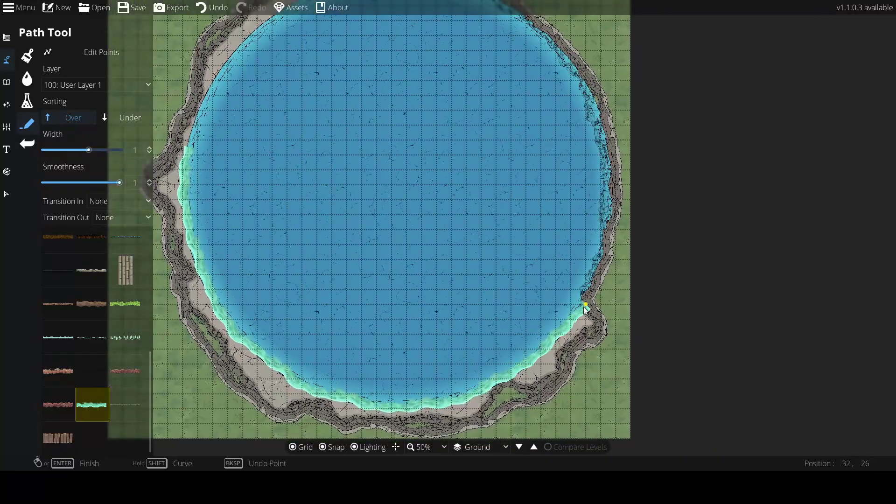
{"action": "key", "text": "ctrl+z"}
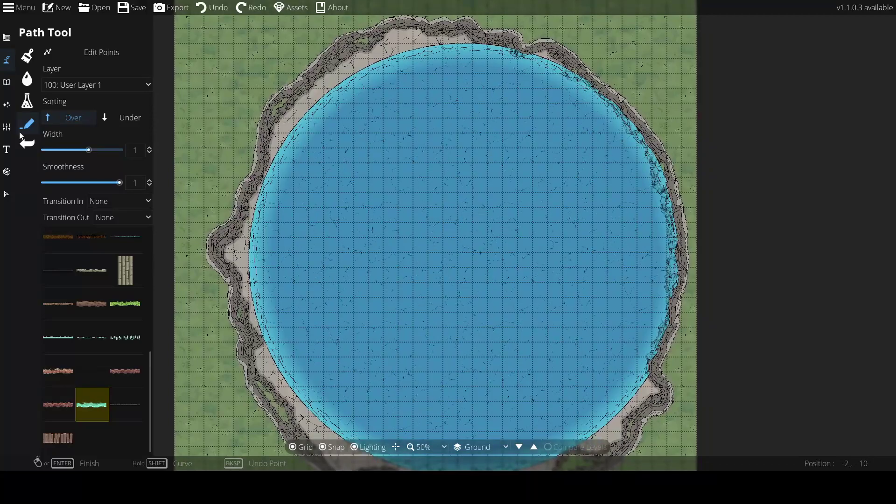
Roughen the lake's round shoreline with freehand Water Brush strokes over the stone bank at the medium brush size
{"action": "left_click", "coordinate": [27, 79]}
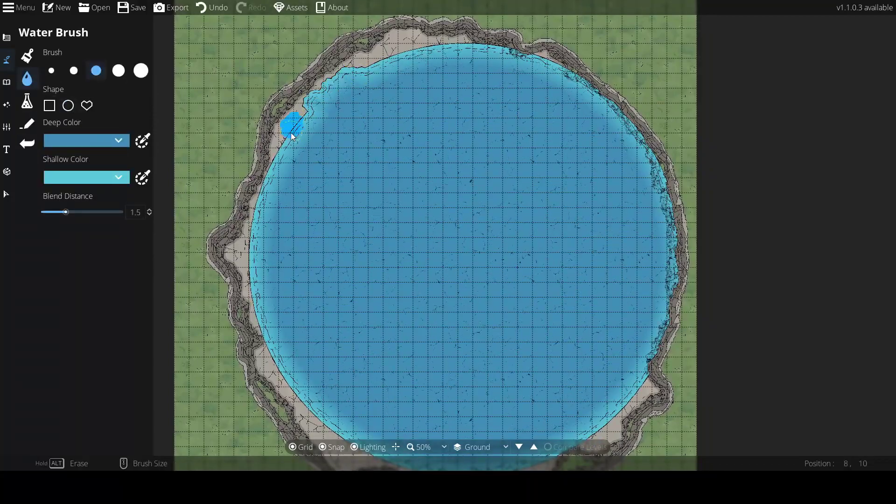
{"action": "key", "text": "ctrl+z"}
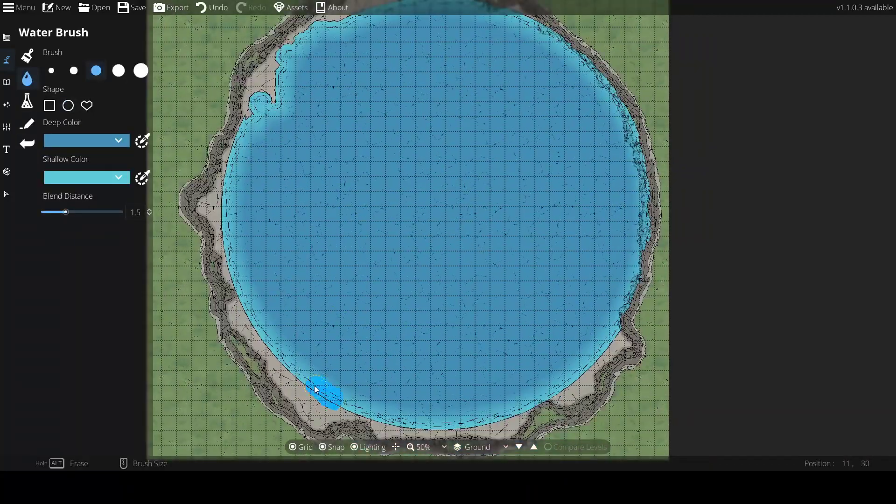
{"action": "mouse_move", "coordinate": [359, 378]}
{"action": "left_mouse_down"}
{"action": "mouse_move", "coordinate": [502, 388]}
{"action": "mouse_move", "coordinate": [606, 296]}
{"action": "left_mouse_up"}
{"action": "mouse_move", "coordinate": [447, 146]}
{"action": "left_mouse_down"}
{"action": "mouse_move", "coordinate": [418, 88]}
{"action": "mouse_move", "coordinate": [520, 107]}
{"action": "left_mouse_up"}
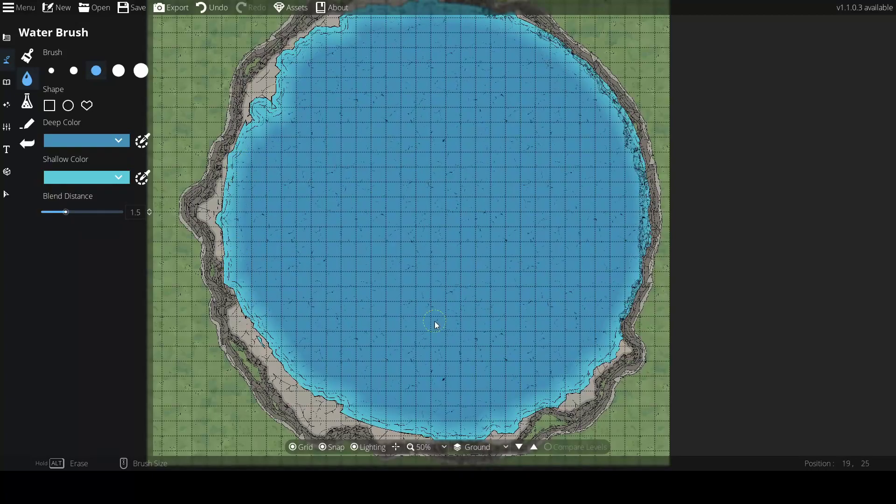
{"action": "left_click_drag", "start_coordinate": [322, 395], "coordinate": [307, 394]}
{"action": "scroll", "coordinate": [450, 359], "scroll_direction": "down", "scroll_amount": 2}
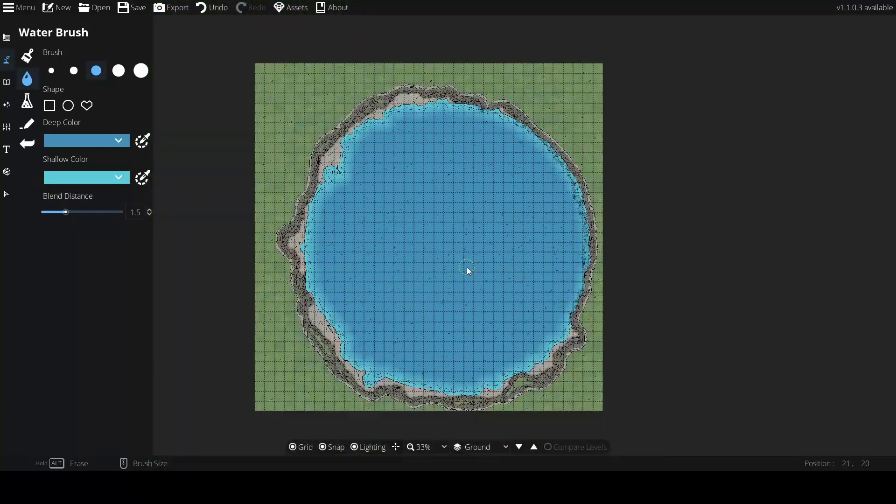
{"action": "scroll", "coordinate": [467, 267], "scroll_direction": "up", "scroll_amount": 2}
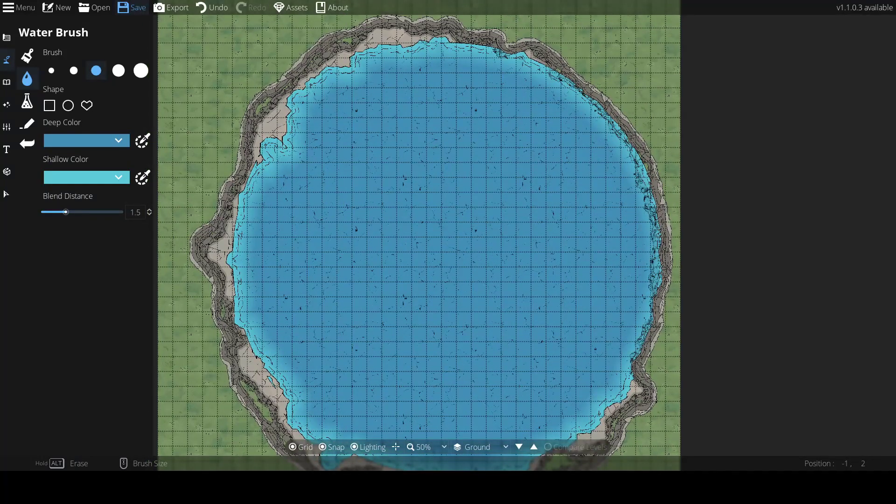
Paint the speckled light green grass material over the ground surrounding the cliffs with the Material Brush
{"action": "left_click", "coordinate": [28, 102]}
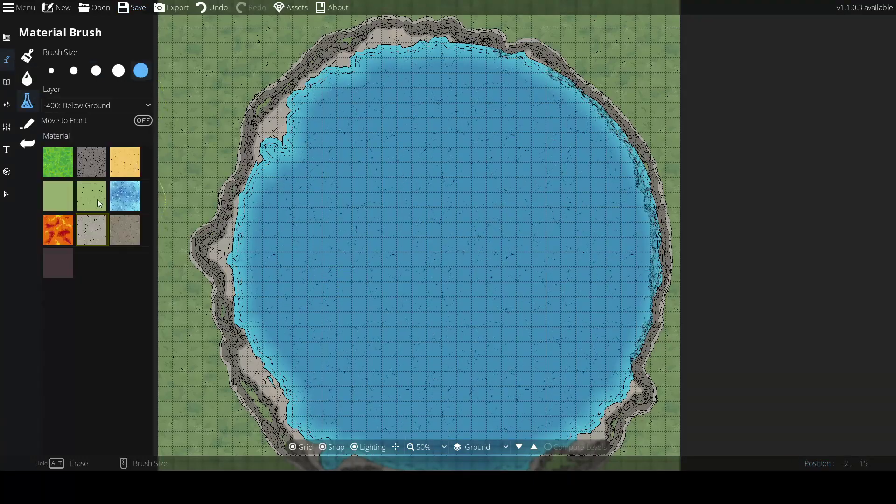
{"action": "mouse_move", "coordinate": [208, 185]}
{"action": "left_mouse_down"}
{"action": "mouse_move", "coordinate": [267, 69]}
{"action": "mouse_move", "coordinate": [230, 85]}
{"action": "mouse_move", "coordinate": [309, 58]}
{"action": "mouse_move", "coordinate": [393, 65]}
{"action": "mouse_move", "coordinate": [487, 90]}
{"action": "mouse_move", "coordinate": [566, 170]}
{"action": "mouse_move", "coordinate": [600, 257]}
{"action": "mouse_move", "coordinate": [600, 161]}
{"action": "mouse_move", "coordinate": [583, 303]}
{"action": "mouse_move", "coordinate": [493, 393]}
{"action": "mouse_move", "coordinate": [468, 405]}
{"action": "mouse_move", "coordinate": [507, 366]}
{"action": "mouse_move", "coordinate": [407, 364]}
{"action": "mouse_move", "coordinate": [248, 312]}
{"action": "mouse_move", "coordinate": [214, 261]}
{"action": "mouse_move", "coordinate": [170, 79]}
{"action": "mouse_move", "coordinate": [230, 110]}
{"action": "mouse_move", "coordinate": [254, 345]}
{"action": "mouse_move", "coordinate": [232, 254]}
{"action": "mouse_move", "coordinate": [255, 247]}
{"action": "mouse_move", "coordinate": [397, 88]}
{"action": "mouse_move", "coordinate": [269, 97]}
{"action": "mouse_move", "coordinate": [309, 129]}
{"action": "mouse_move", "coordinate": [561, 77]}
{"action": "mouse_move", "coordinate": [788, 142]}
{"action": "mouse_move", "coordinate": [642, 100]}
{"action": "mouse_move", "coordinate": [691, 112]}
{"action": "mouse_move", "coordinate": [572, 443]}
{"action": "left_mouse_up"}
{"action": "mouse_move", "coordinate": [650, 431]}
{"action": "left_mouse_down"}
{"action": "mouse_move", "coordinate": [364, 330]}
{"action": "mouse_move", "coordinate": [299, 353]}
{"action": "mouse_move", "coordinate": [347, 286]}
{"action": "mouse_move", "coordinate": [262, 323]}
{"action": "mouse_move", "coordinate": [294, 306]}
{"action": "mouse_move", "coordinate": [305, 260]}
{"action": "mouse_move", "coordinate": [522, 57]}
{"action": "mouse_move", "coordinate": [431, 80]}
{"action": "mouse_move", "coordinate": [348, 130]}
{"action": "mouse_move", "coordinate": [377, 111]}
{"action": "mouse_move", "coordinate": [302, 207]}
{"action": "left_mouse_up"}
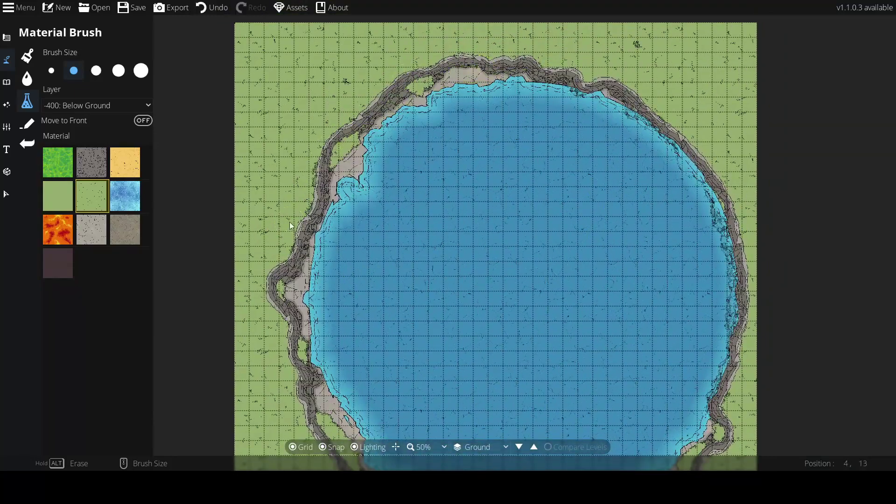
Touch up the grass material beside the western cliff bend with the Material Brush
{"action": "left_click_drag", "start_coordinate": [270, 295], "coordinate": [276, 280]}
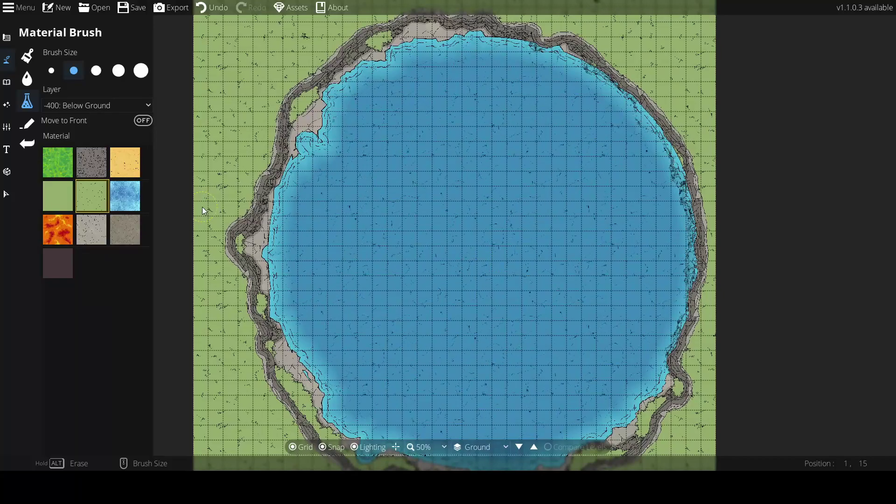
Try painting the lake's centre with a changed deep water colour
{"action": "left_click", "coordinate": [30, 80]}
{"action": "left_click", "coordinate": [117, 140]}
{"action": "left_click", "coordinate": [139, 248]}
{"action": "scroll", "coordinate": [402, 244], "scroll_direction": "up", "scroll_amount": 2}
{"action": "mouse_move", "coordinate": [402, 244]}
{"action": "left_mouse_down"}
{"action": "mouse_move", "coordinate": [529, 229]}
{"action": "mouse_move", "coordinate": [528, 276]}
{"action": "mouse_move", "coordinate": [491, 274]}
{"action": "left_mouse_up"}
{"action": "key", "text": "ctrl+z"}
{"action": "left_click", "coordinate": [109, 142]}
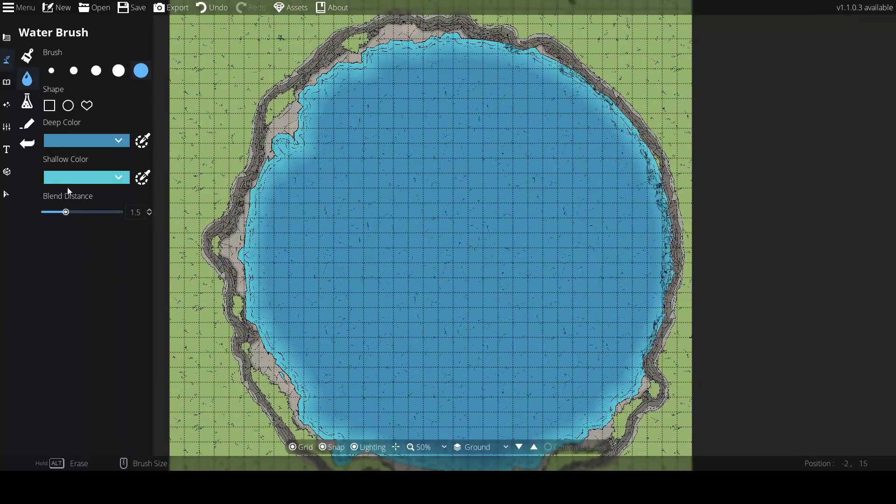
Trace dark edging paths with the Path Tool where the grass pockets meet the stone bank around the lake
{"action": "left_click", "coordinate": [49, 124]}
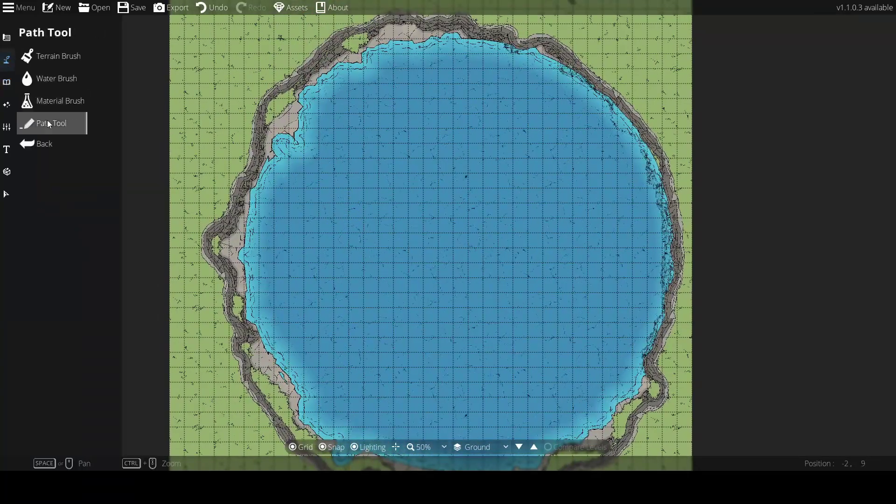
{"action": "left_click", "coordinate": [300, 391]}
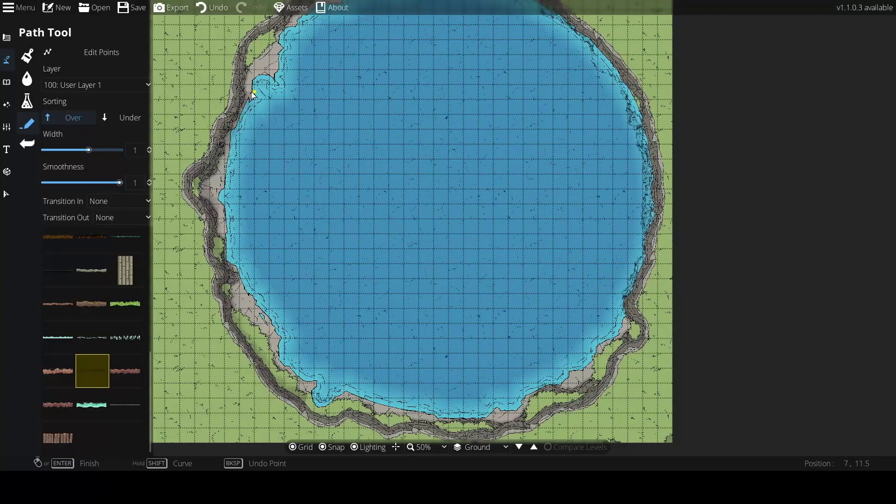
{"action": "left_click_drag", "start_coordinate": [281, 41], "coordinate": [280, 160]}
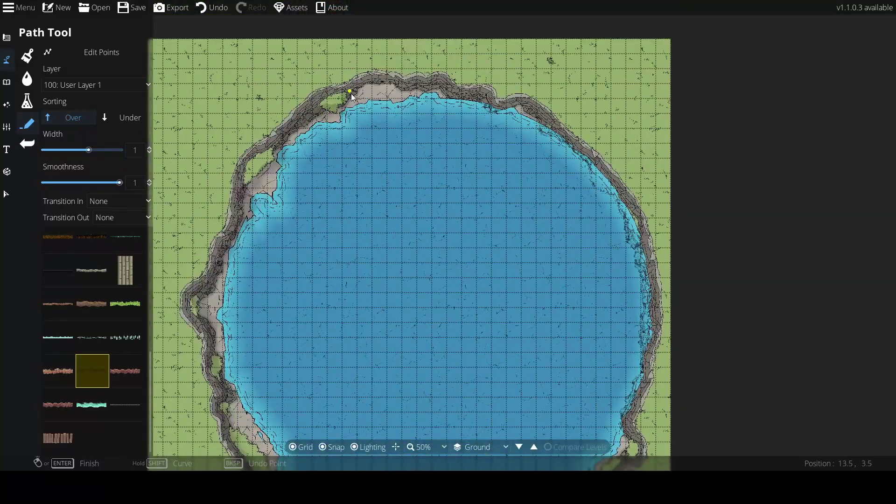
{"action": "left_click_drag", "start_coordinate": [604, 184], "coordinate": [538, 127]}
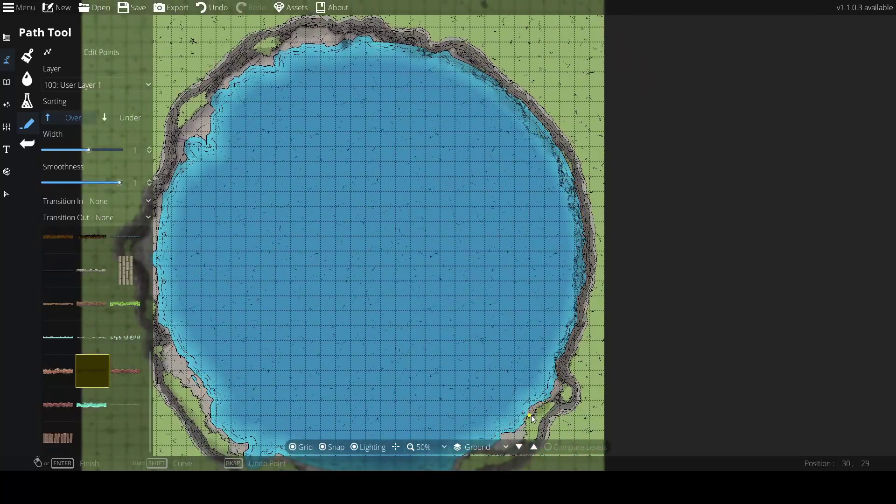
{"action": "left_click_drag", "start_coordinate": [501, 448], "coordinate": [532, 327]}
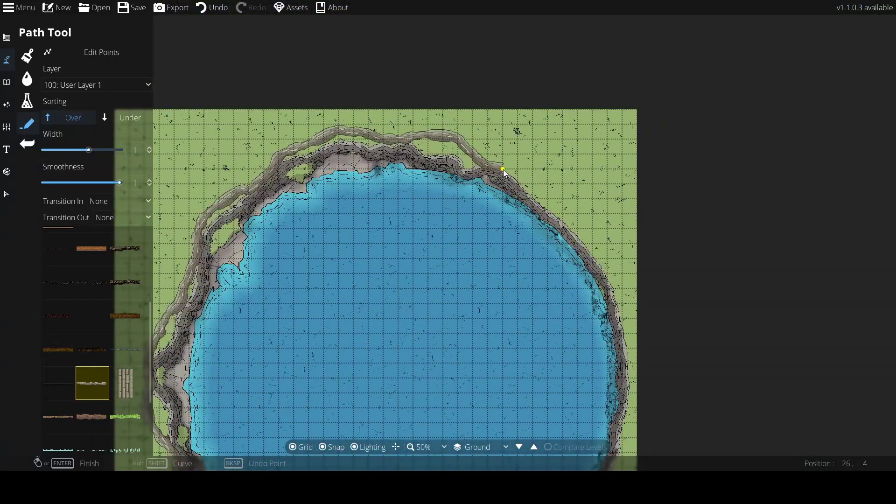
Trace a second, lighter grey cliff path around the whole lake just outside the existing dark cliffs
{"action": "key", "text": "Right"}
{"action": "key", "text": "Down"}
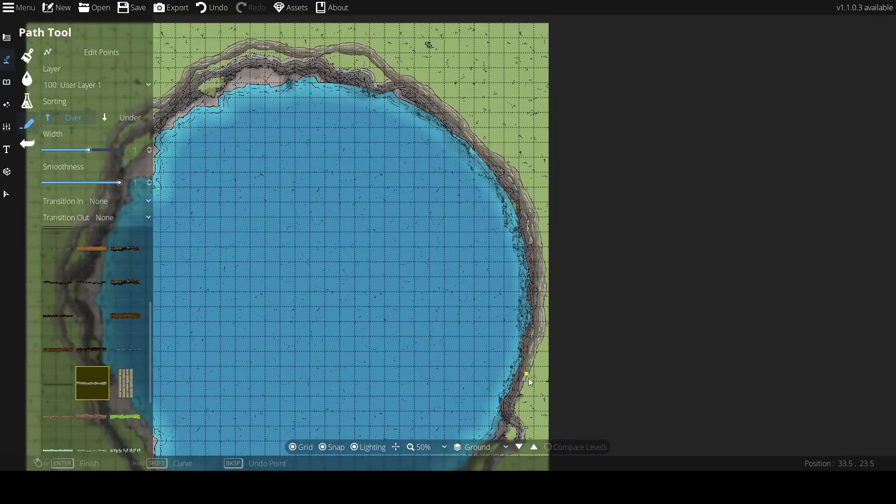
{"action": "key", "text": "Down"}
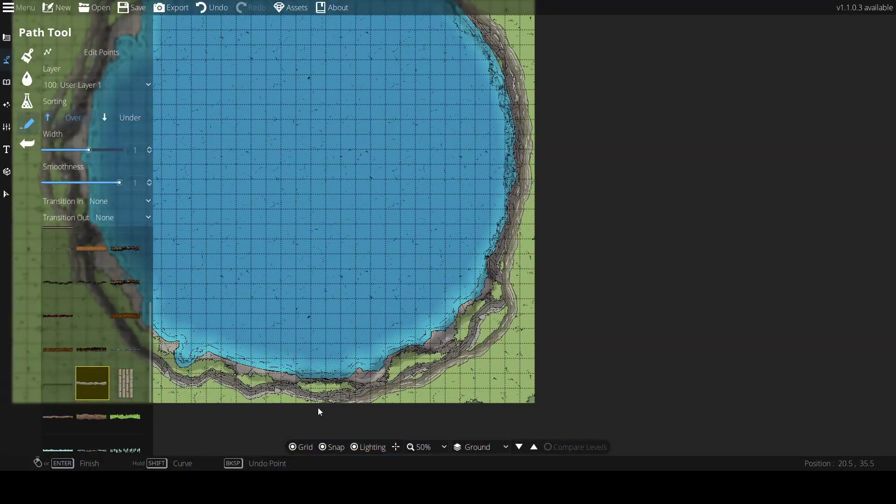
{"action": "key", "text": "Left"}
{"action": "left_click", "coordinate": [300, 395]}
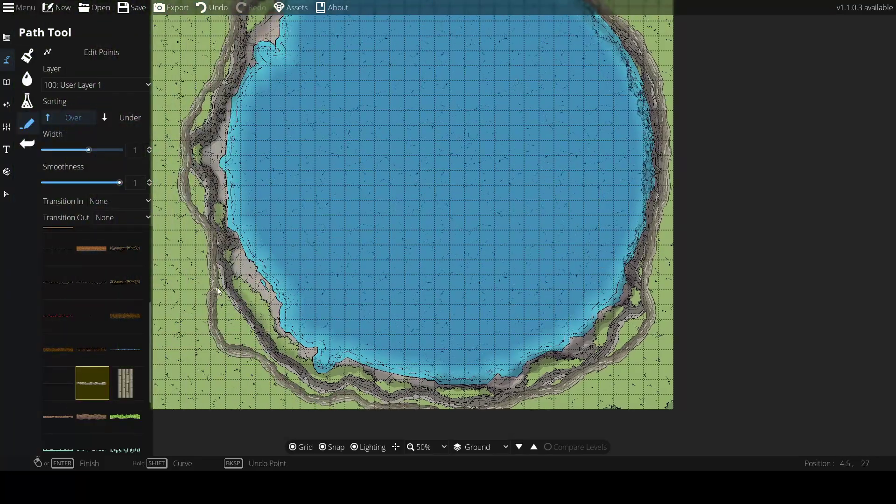
{"action": "scroll", "coordinate": [390, 240], "scroll_direction": "down", "scroll_amount": 3}
{"action": "scroll", "coordinate": [432, 241], "scroll_direction": "up", "scroll_amount": 3}
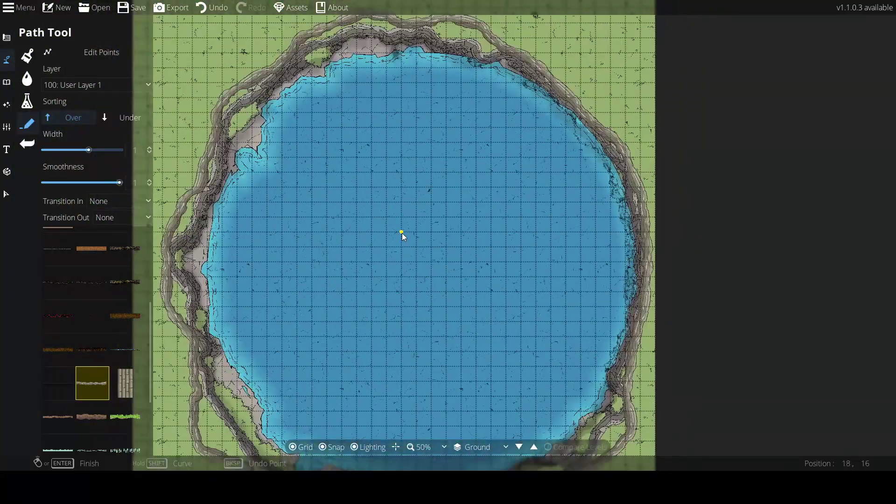
{"action": "scroll", "coordinate": [376, 176], "scroll_direction": "down", "scroll_amount": 2}
{"action": "scroll", "coordinate": [447, 99], "scroll_direction": "up", "scroll_amount": 2}
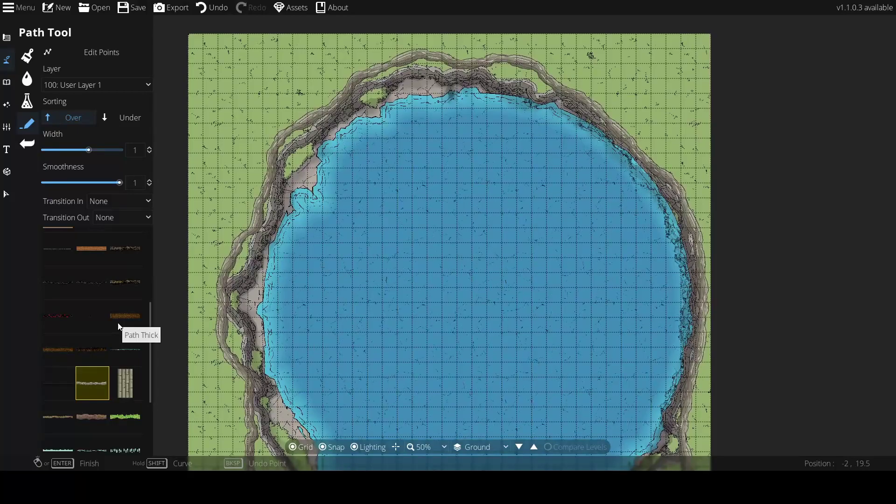
{"action": "left_click", "coordinate": [120, 322]}
{"action": "key", "text": "ctrl+z"}
{"action": "key", "text": "ctrl+z"}
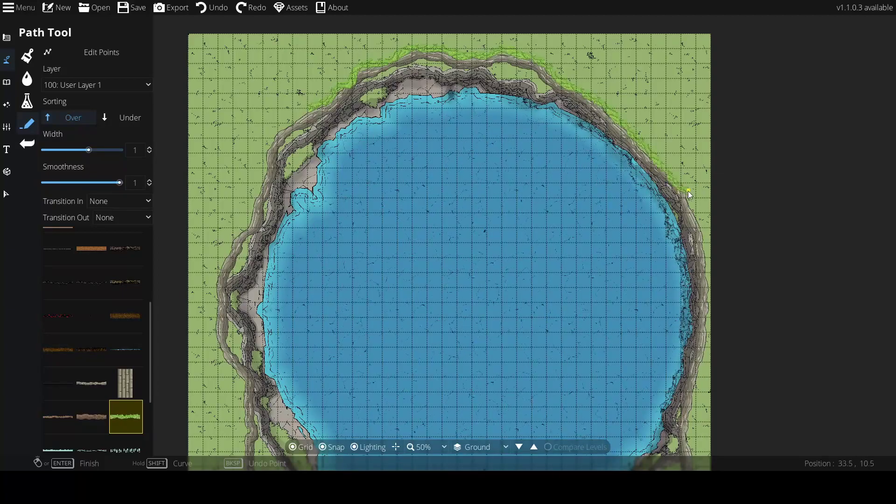
Trace a bright green foliage path around the entire outer edge of the grey cliffs
{"action": "scroll", "coordinate": [683, 191], "scroll_direction": "down", "scroll_amount": 1}
{"action": "scroll", "coordinate": [654, 121], "scroll_direction": "up", "scroll_amount": 1}
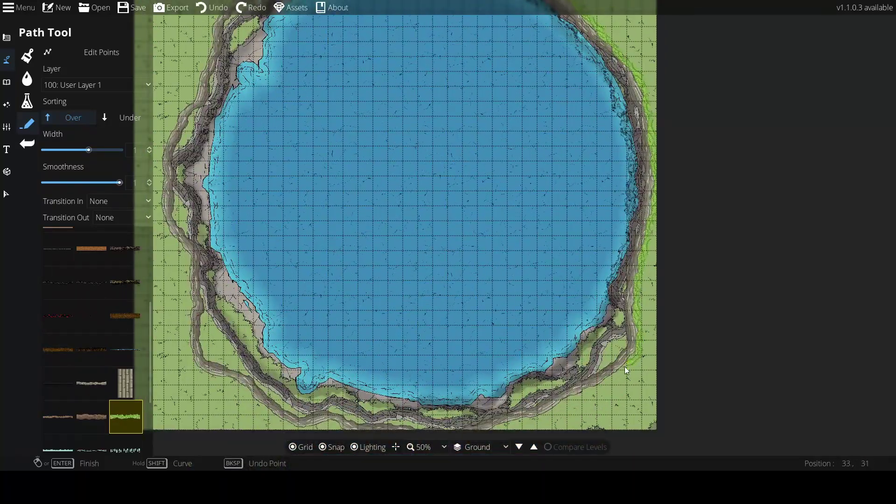
{"action": "left_click", "coordinate": [498, 288]}
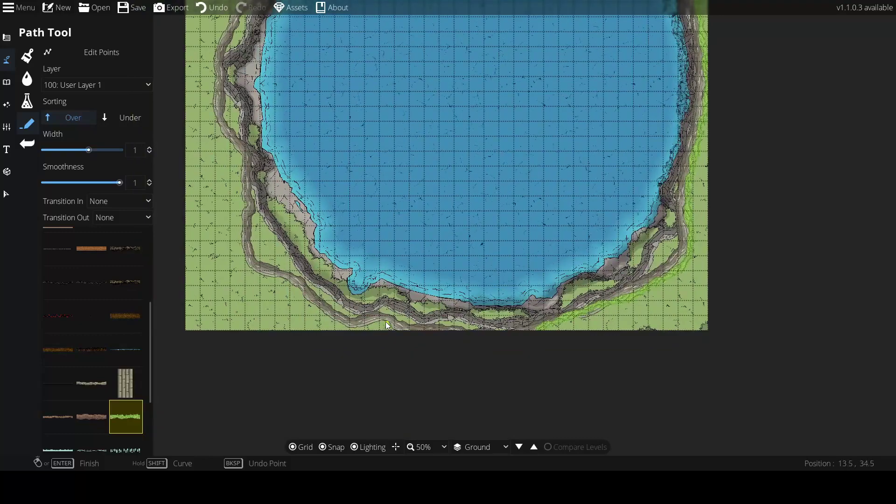
{"action": "scroll", "coordinate": [261, 294], "scroll_direction": "up", "scroll_amount": 2}
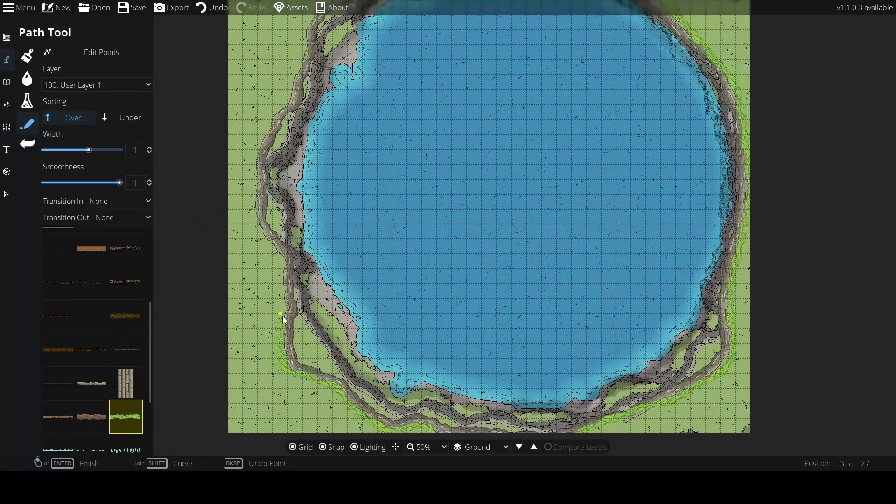
{"action": "scroll", "coordinate": [286, 266], "scroll_direction": "up", "scroll_amount": 2}
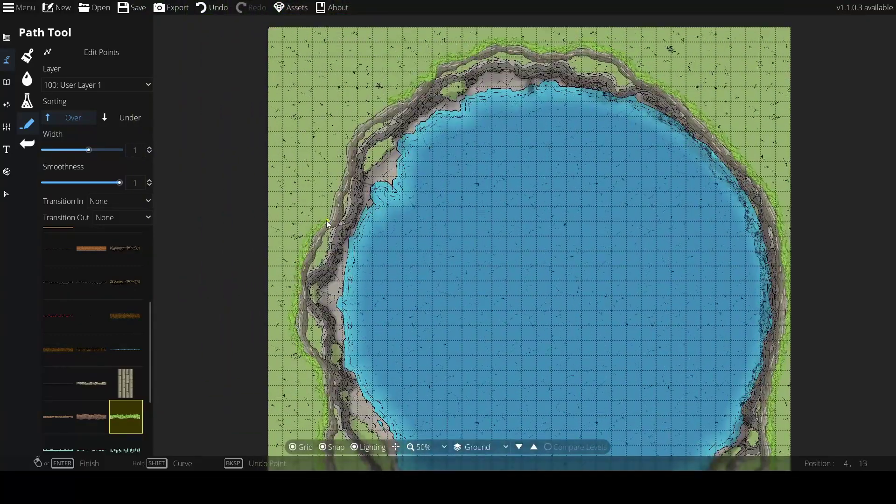
{"action": "scroll", "coordinate": [346, 171], "scroll_direction": "up", "scroll_amount": 2}
Add bright green foliage paths along the grass pockets between the two cliff lines on the north-west and north sides
{"action": "scroll", "coordinate": [365, 208], "scroll_direction": "up", "scroll_amount": 3}
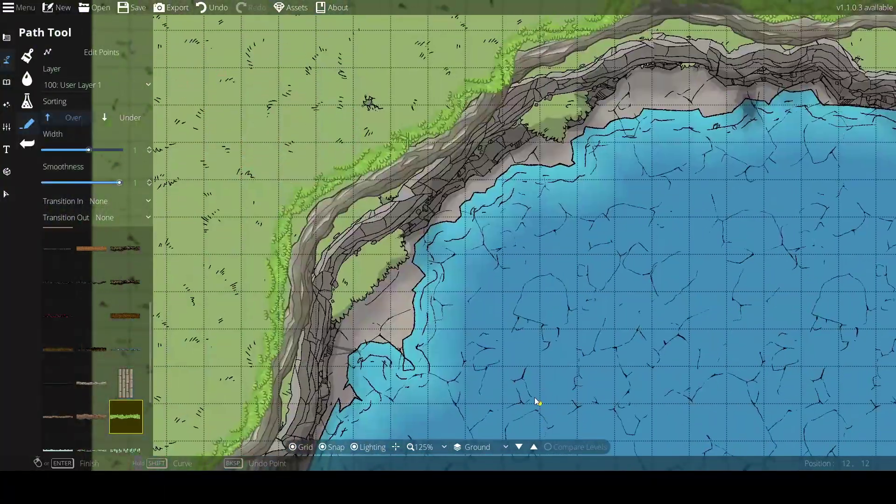
{"action": "key", "text": "ctrl+z"}
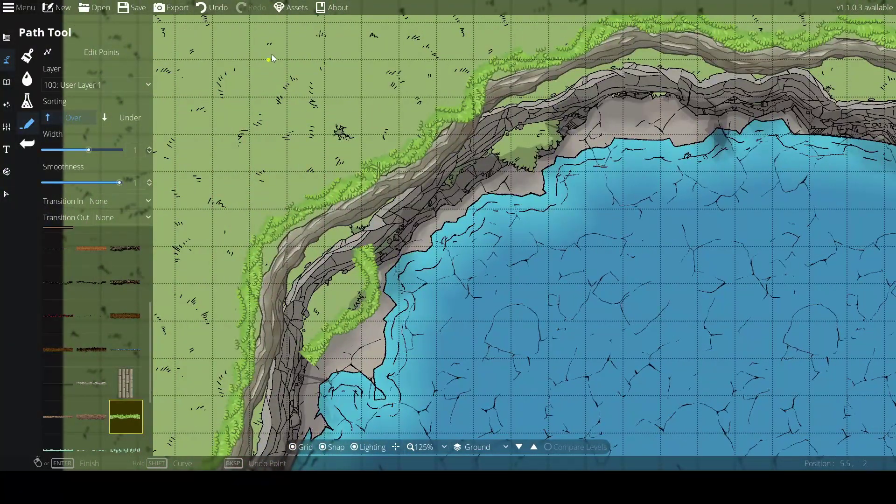
{"action": "key", "text": "ctrl+y"}
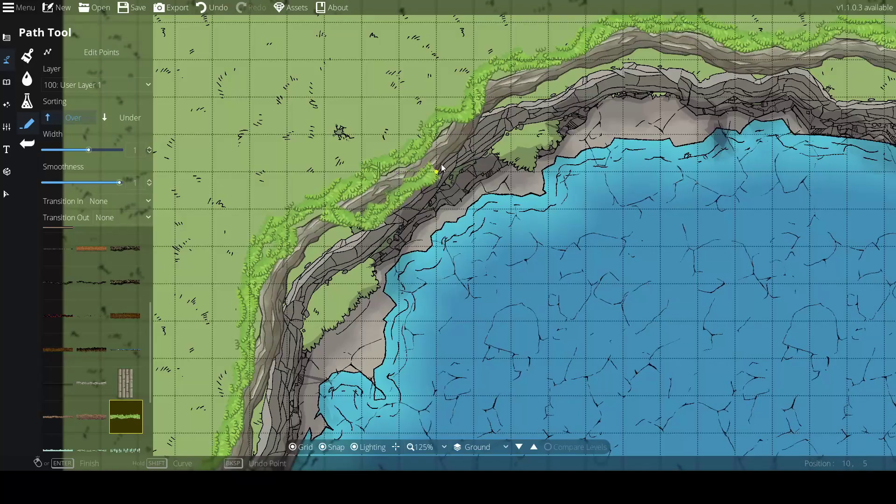
{"action": "key", "text": "Right"}
{"action": "scroll", "coordinate": [396, 278], "scroll_direction": "down", "scroll_amount": 2}
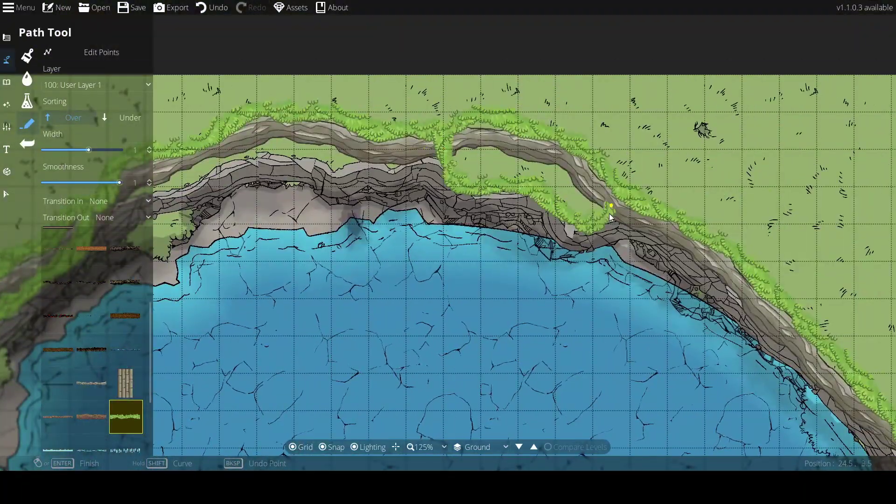
{"action": "key", "text": "Left"}
{"action": "key", "text": "Down"}
{"action": "scroll", "coordinate": [57, 368], "scroll_direction": "down", "scroll_amount": 2}
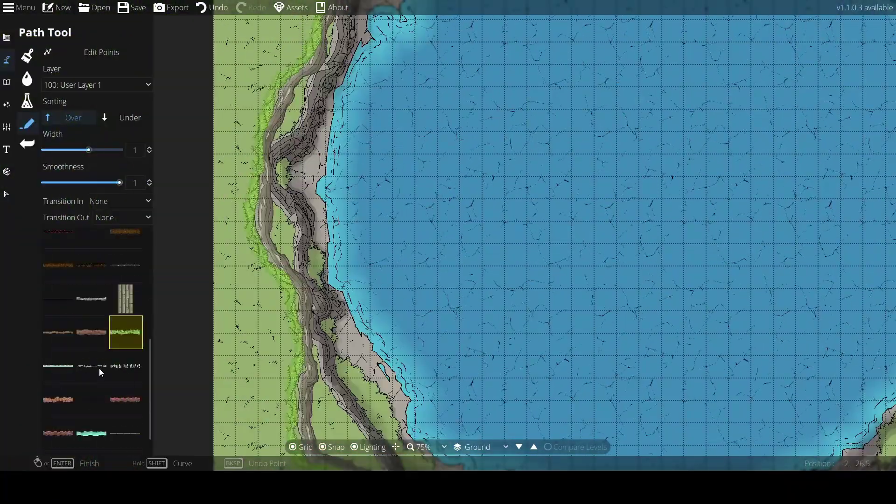
Try drawing a thin path across the lake's open water
{"action": "left_click", "coordinate": [126, 366]}
{"action": "scroll", "coordinate": [157, 364], "scroll_direction": "down", "scroll_amount": 2}
{"action": "scroll", "coordinate": [423, 238], "scroll_direction": "up", "scroll_amount": 2}
{"action": "left_click", "coordinate": [270, 238]}
{"action": "left_click", "coordinate": [527, 238]}
{"action": "left_click", "coordinate": [211, 8]}
{"action": "scroll", "coordinate": [122, 374], "scroll_direction": "down", "scroll_amount": 1}
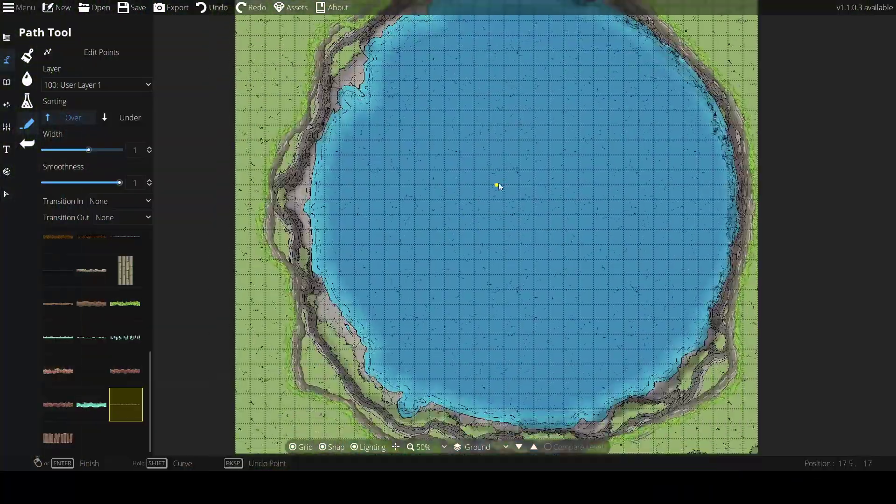
Search the object library for "shadow" and pick the round shadow at scale 4
{"action": "left_click", "coordinate": [8, 85]}
{"action": "left_click", "coordinate": [48, 56]}
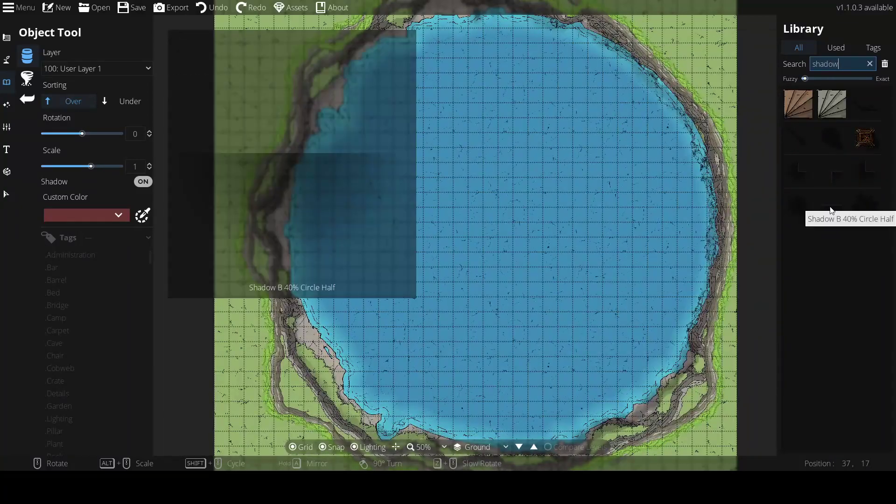
{"action": "left_click", "coordinate": [799, 204]}
{"action": "scroll", "coordinate": [480, 225], "scroll_direction": "up", "scroll_amount": 3}
Try darkening the middle of the lake with overlapping round shadows
{"action": "left_click", "coordinate": [462, 146]}
{"action": "mouse_move", "coordinate": [424, 199]}
{"action": "left_mouse_down"}
{"action": "mouse_move", "coordinate": [475, 270]}
{"action": "mouse_move", "coordinate": [578, 276]}
{"action": "mouse_move", "coordinate": [601, 224]}
{"action": "mouse_move", "coordinate": [580, 155]}
{"action": "mouse_move", "coordinate": [522, 179]}
{"action": "mouse_move", "coordinate": [516, 211]}
{"action": "mouse_move", "coordinate": [528, 173]}
{"action": "mouse_move", "coordinate": [521, 244]}
{"action": "mouse_move", "coordinate": [533, 269]}
{"action": "mouse_move", "coordinate": [423, 134]}
{"action": "mouse_move", "coordinate": [448, 316]}
{"action": "mouse_move", "coordinate": [607, 333]}
{"action": "left_mouse_up"}
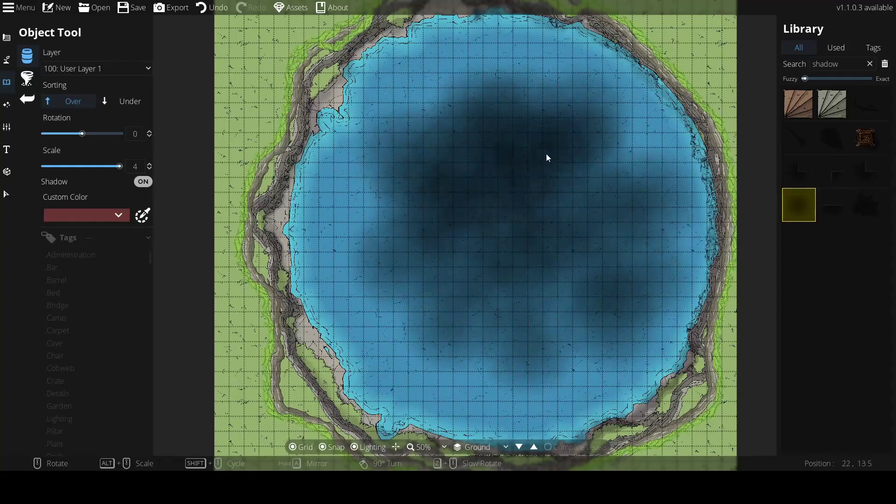
{"action": "left_click", "coordinate": [218, 10]}
{"action": "left_click", "coordinate": [218, 11]}
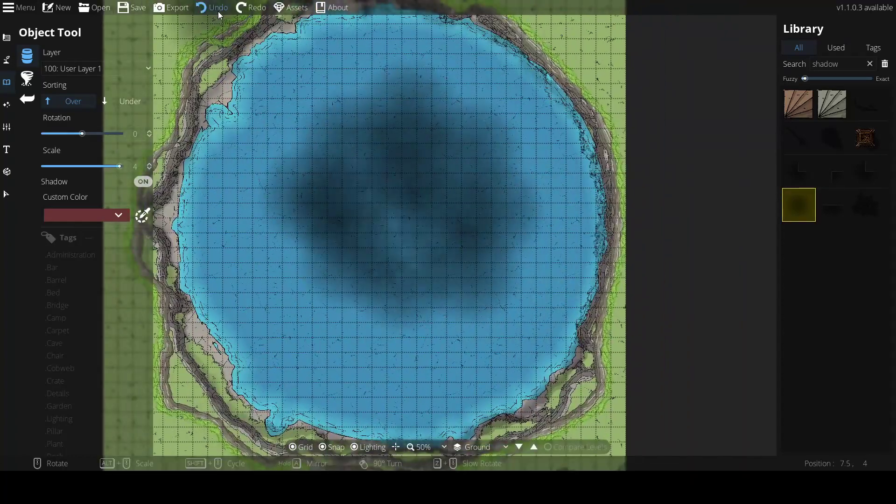
{"action": "left_click", "coordinate": [218, 11]}
{"action": "left_click", "coordinate": [218, 13]}
Try placing round shadows over the north-west and west banks
{"action": "left_click_drag", "start_coordinate": [171, 180], "coordinate": [341, 191]}
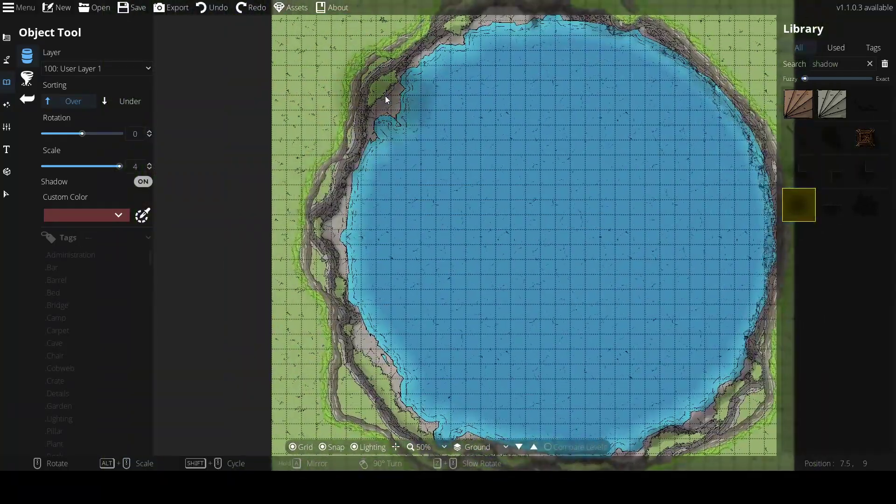
{"action": "left_click", "coordinate": [383, 96]}
{"action": "key", "text": "Down"}
{"action": "key", "text": "Right"}
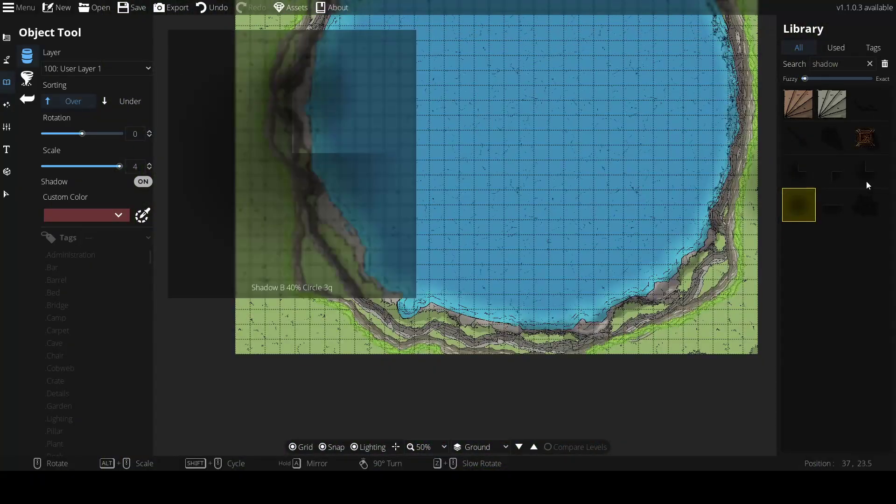
Place Shadow B 40% Circle Half objects at scale 4 on the -100: Below Water layer along the south-west and south banks
{"action": "left_click", "coordinate": [833, 205]}
{"action": "scroll", "coordinate": [549, 239], "scroll_direction": "up", "scroll_amount": 5}
{"action": "left_click", "coordinate": [95, 68]}
{"action": "left_click", "coordinate": [114, 163]}
{"action": "key", "text": "Down"}
{"action": "key", "text": "Right"}
{"action": "scroll", "coordinate": [489, 192], "scroll_direction": "down", "scroll_amount": 13}
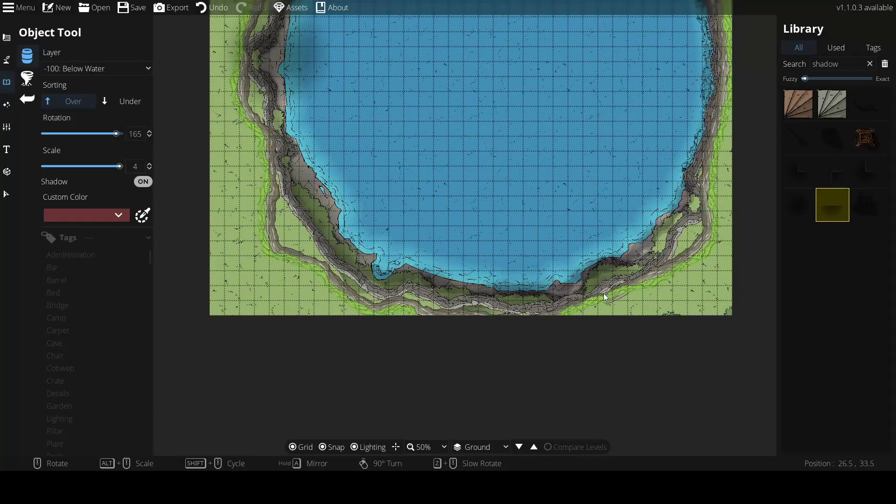
Continue the half-circle shadows up the south-east and east shores, turning them to a rotation of 90
{"action": "key", "text": "Up"}
{"action": "key", "text": "Right"}
{"action": "scroll", "coordinate": [588, 287], "scroll_direction": "down", "scroll_amount": 1}
{"action": "key", "text": "Up"}
{"action": "key", "text": "Right"}
{"action": "scroll", "coordinate": [484, 186], "scroll_direction": "down", "scroll_amount": 2}
{"action": "key", "text": "Up"}
{"action": "key", "text": "Left"}
{"action": "scroll", "coordinate": [593, 200], "scroll_direction": "down", "scroll_amount": 1}
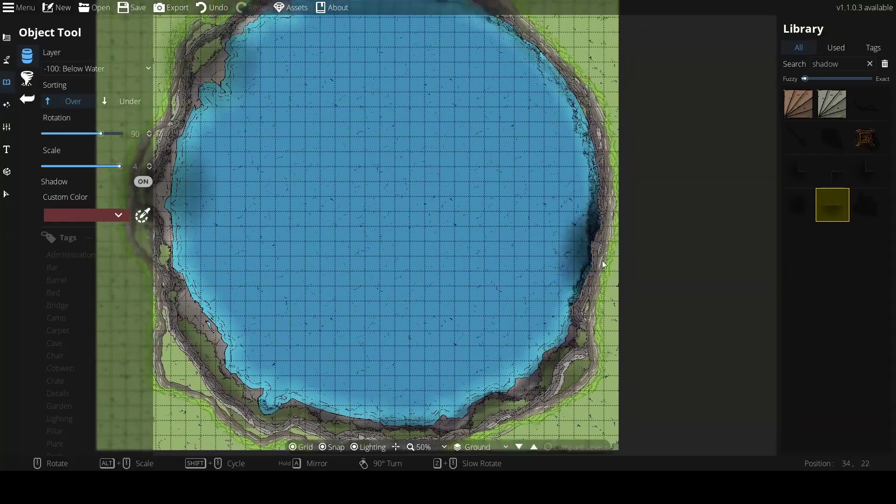
Line the north-east and north shores with half-circle shadows, rotating them from 60 round to -30 along the cliff
{"action": "key", "text": "Up"}
{"action": "key", "text": "Left"}
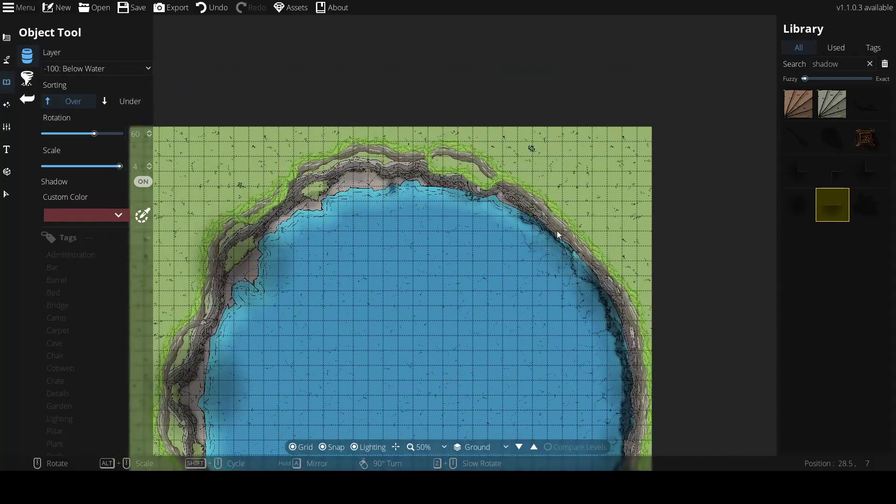
{"action": "key", "text": "Up"}
{"action": "key", "text": "Left"}
{"action": "scroll", "coordinate": [374, 186], "scroll_direction": "down", "scroll_amount": 3}
{"action": "key", "text": "Left"}
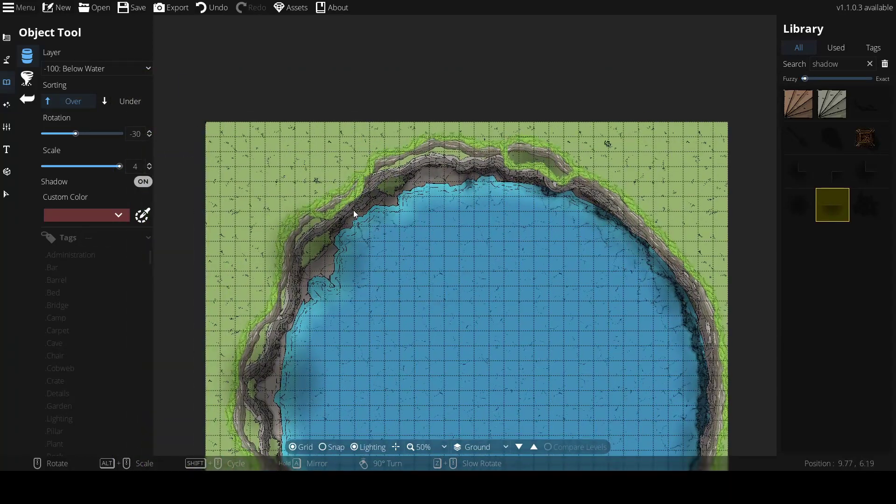
Place half-circle shadows down the north-west and west shores at rotations of -60 and -75
{"action": "key", "text": "Down"}
{"action": "key", "text": "Right"}
{"action": "scroll", "coordinate": [251, 143], "scroll_direction": "down", "scroll_amount": 1}
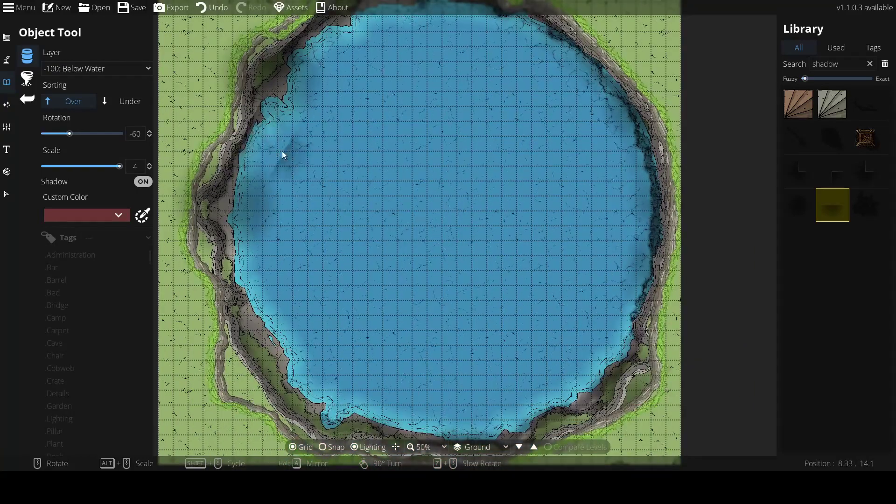
{"action": "key", "text": "Up"}
{"action": "key", "text": "Right"}
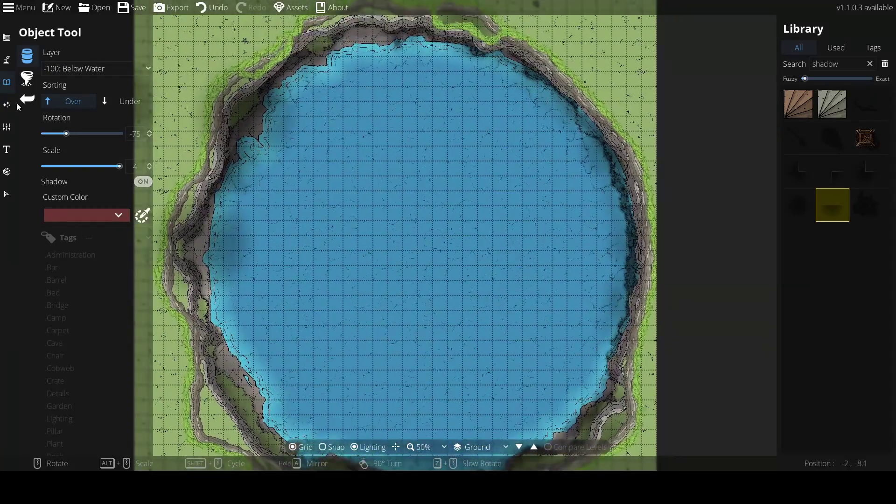
Delete the two round shadows spilling over the water on the north-west and west sides, and return to the Object Tool
{"action": "left_click", "coordinate": [7, 82]}
{"action": "left_click_drag", "start_coordinate": [391, 206], "coordinate": [453, 215]}
{"action": "key", "text": "Escape"}
{"action": "left_click", "coordinate": [308, 136]}
{"action": "key", "text": "Delete"}
{"action": "left_click", "coordinate": [266, 248]}
{"action": "key", "text": "Delete"}
{"action": "left_click", "coordinate": [8, 82]}
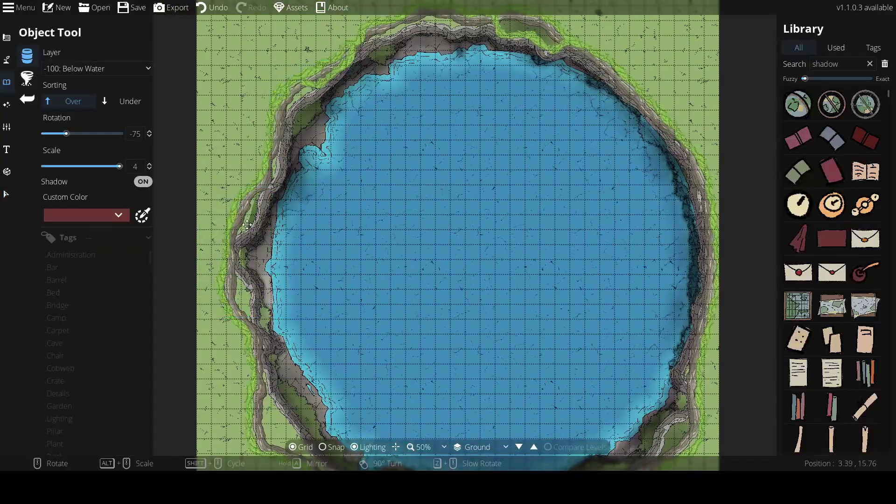
Search the library for "tree" and pick a dark green round treetop
{"action": "scroll", "coordinate": [267, 256], "scroll_direction": "up", "scroll_amount": 1}
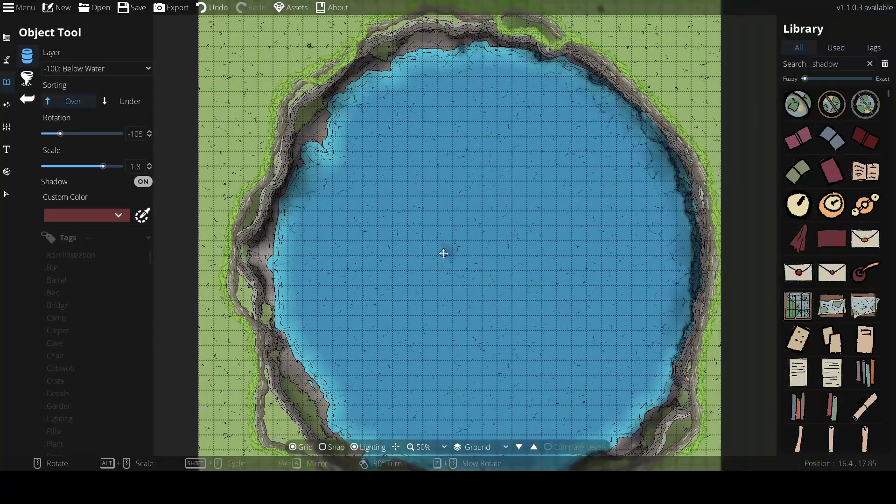
{"action": "left_click", "coordinate": [29, 74]}
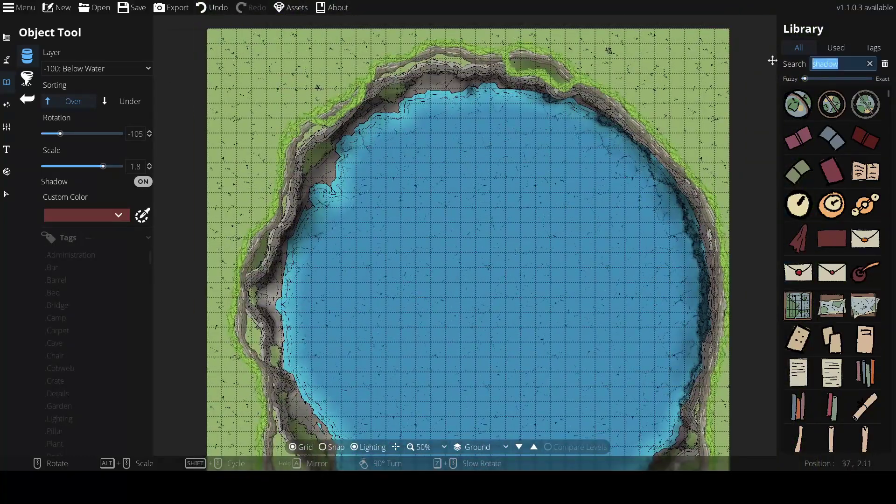
{"action": "type", "text": "tree"}
{"action": "scroll", "coordinate": [833, 280], "scroll_direction": "down", "scroll_amount": 10}
{"action": "left_click", "coordinate": [866, 399]}
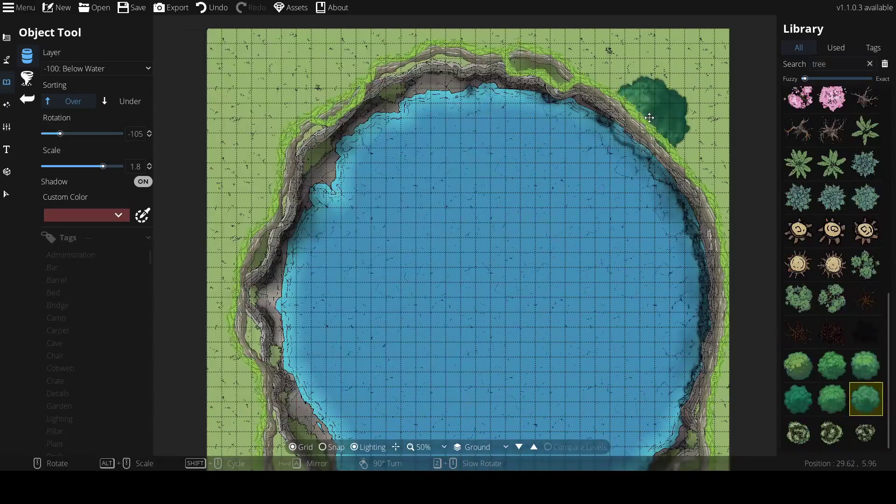
Set the layer to 100: User Layer 1 and place a very large palm and a smaller palm over the northeast cliff
{"action": "left_click", "coordinate": [96, 69]}
{"action": "left_click", "coordinate": [80, 160]}
{"action": "left_click", "coordinate": [832, 366]}
{"action": "scroll", "coordinate": [624, 126], "scroll_direction": "up", "scroll_amount": 2}
{"action": "scroll", "coordinate": [625, 125], "scroll_direction": "up", "scroll_amount": 4, "text": "alt"}
{"action": "scroll", "coordinate": [624, 124], "scroll_direction": "up", "scroll_amount": 6, "text": "shift"}
{"action": "scroll", "coordinate": [622, 122], "scroll_direction": "up", "scroll_amount": 5, "text": "alt"}
{"action": "scroll", "coordinate": [642, 148], "scroll_direction": "up", "scroll_amount": 12, "text": "shift"}
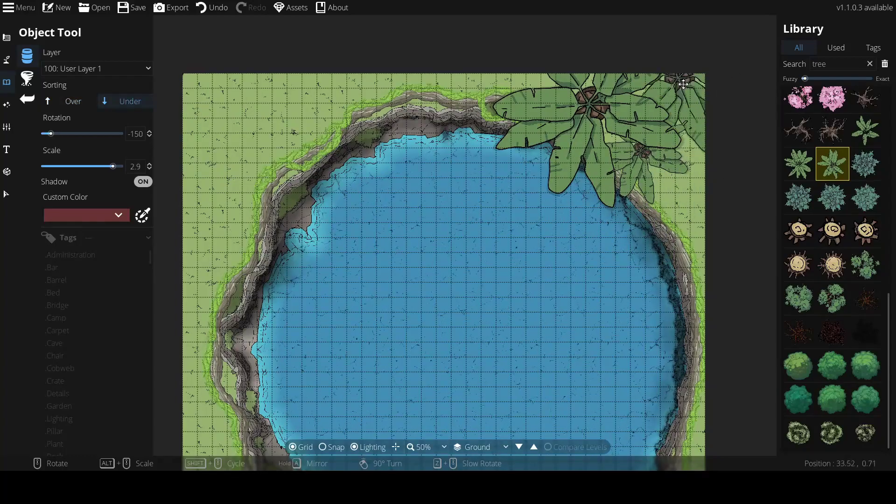
Place one round green bush in the northeast corner of the map and another in the southeast corner
{"action": "scroll", "coordinate": [827, 144], "scroll_direction": "up", "scroll_amount": 6}
{"action": "scroll", "coordinate": [691, 84], "scroll_direction": "down", "scroll_amount": 14, "text": "alt"}
{"action": "left_click", "coordinate": [689, 79]}
{"action": "left_click_drag", "start_coordinate": [695, 355], "coordinate": [610, 117]}
{"action": "left_click", "coordinate": [619, 349]}
Place small green bushes on the southeast and south cliff ledges, reducing the scale to 0.8
{"action": "left_click", "coordinate": [832, 200]}
{"action": "scroll", "coordinate": [573, 278], "scroll_direction": "down", "scroll_amount": 4, "text": "alt"}
{"action": "scroll", "coordinate": [573, 278], "scroll_direction": "down", "scroll_amount": 1}
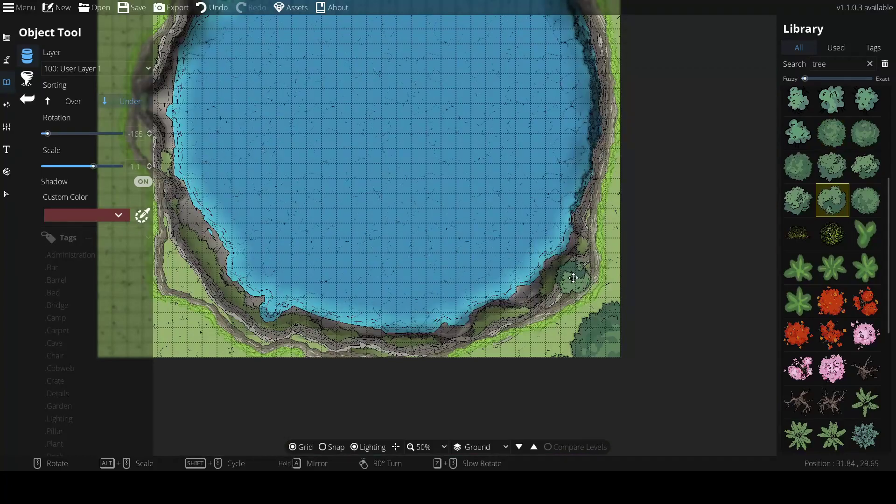
{"action": "scroll", "coordinate": [573, 278], "scroll_direction": "down", "scroll_amount": 2}
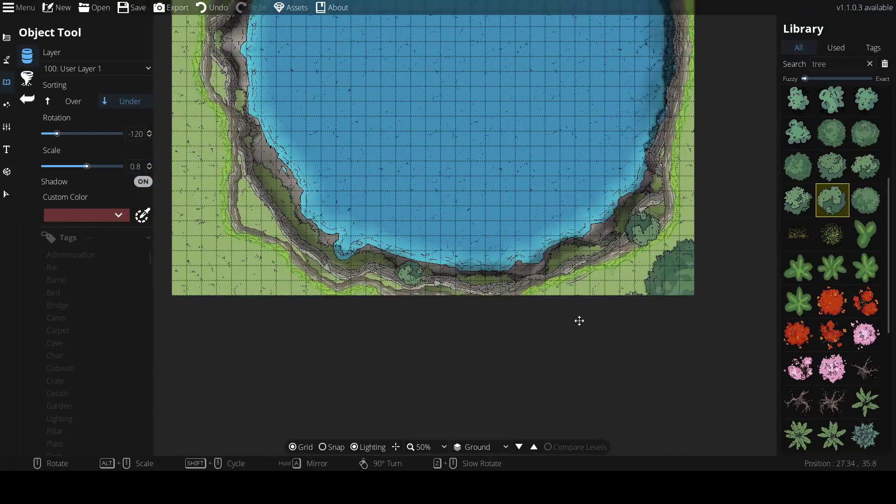
Place a large palm at scale 4 on the map's southeast edge and a smaller palm over the east shore
{"action": "scroll", "coordinate": [593, 287], "scroll_direction": "down", "scroll_amount": 20, "text": "shift"}
{"action": "key", "text": "Tab"}
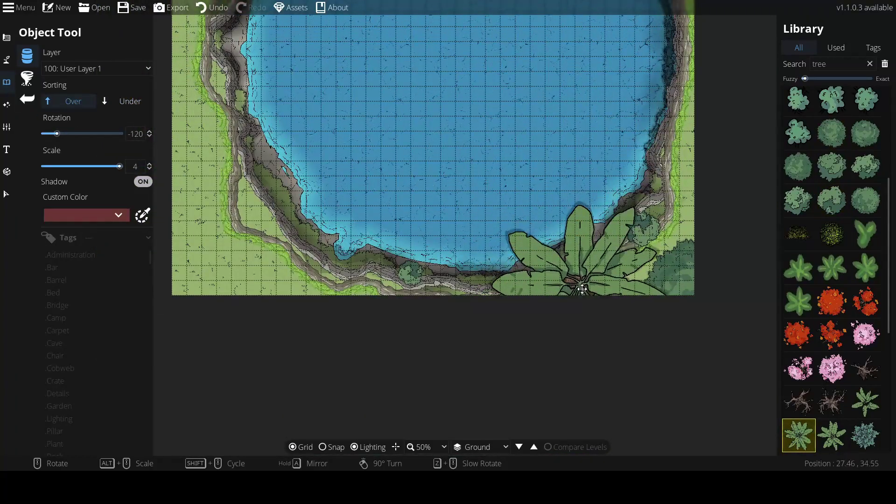
{"action": "left_click", "coordinate": [582, 289]}
{"action": "key", "text": "w"}
{"action": "key", "text": "d"}
{"action": "scroll", "coordinate": [647, 307], "scroll_direction": "up", "scroll_amount": 12, "text": "shift"}
{"action": "scroll", "coordinate": [653, 337], "scroll_direction": "up", "scroll_amount": 1, "text": "shift"}
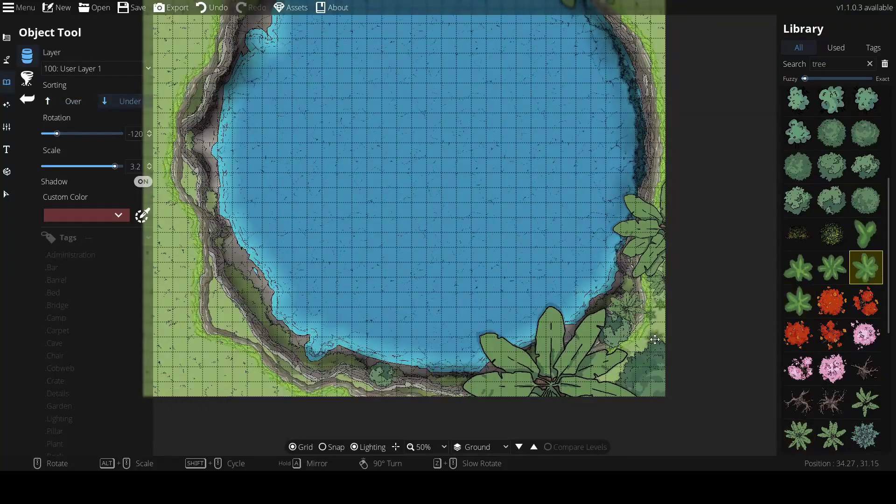
Scatter small leafy green plants along the east, north, northwest and west cliff ledges
{"action": "key", "text": "w"}
{"action": "key", "text": "d"}
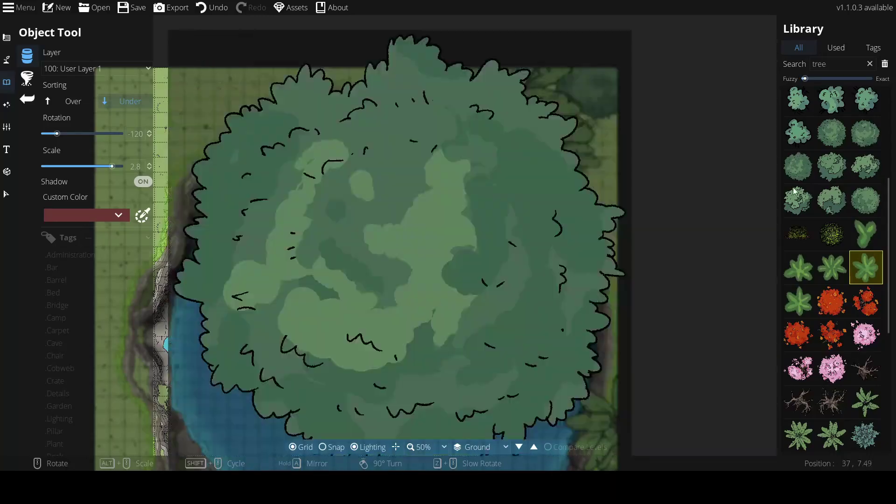
{"action": "left_click", "coordinate": [799, 167]}
{"action": "left_click_drag", "start_coordinate": [405, 178], "coordinate": [464, 230]}
{"action": "scroll", "coordinate": [466, 231], "scroll_direction": "down", "scroll_amount": 15, "text": "alt"}
{"action": "left_click_drag", "start_coordinate": [396, 281], "coordinate": [516, 60]}
{"action": "left_click_drag", "start_coordinate": [432, 239], "coordinate": [348, 298]}
{"action": "key", "text": "w"}
{"action": "key", "text": "a"}
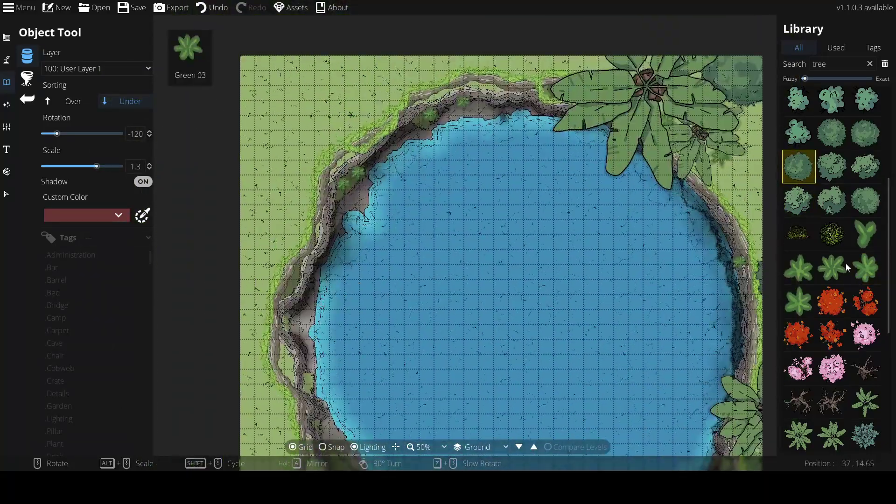
Place palms of different sizes along the map's north and west edges, using a scale of 2.5 beside the west cliff
{"action": "left_click", "coordinate": [832, 434]}
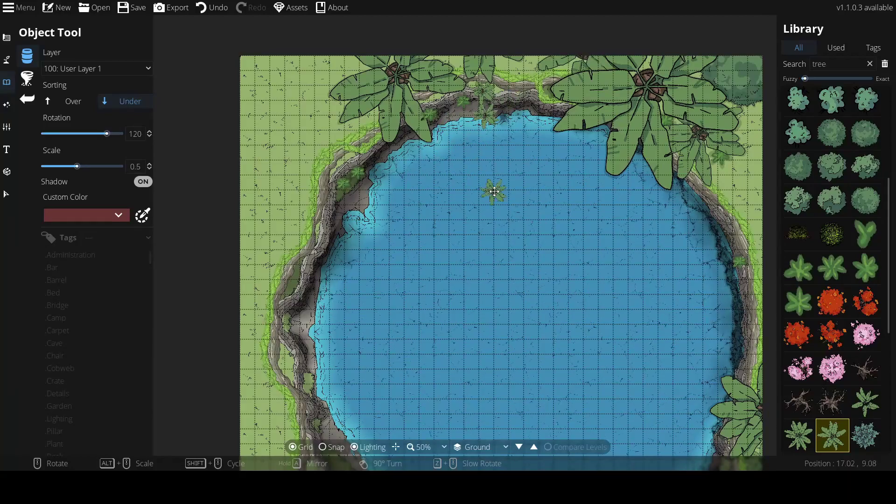
{"action": "left_click", "coordinate": [799, 435]}
{"action": "scroll", "coordinate": [275, 107], "scroll_direction": "up", "scroll_amount": 20, "text": "alt"}
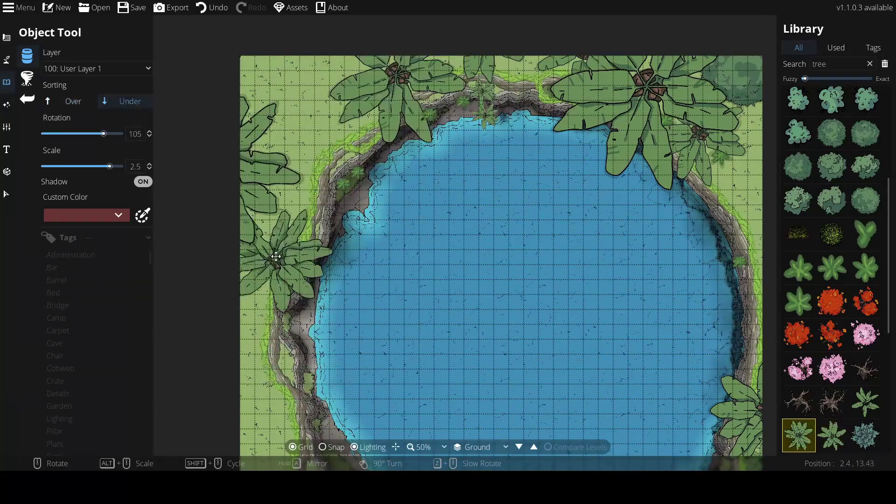
Add a medium palm and a pink blossom tree at scale 1.2 on the southwest cliff
{"action": "key", "text": "s"}
{"action": "key", "text": "a"}
{"action": "scroll", "coordinate": [447, 326], "scroll_direction": "down", "scroll_amount": 19, "text": "alt"}
{"action": "left_click", "coordinate": [866, 334]}
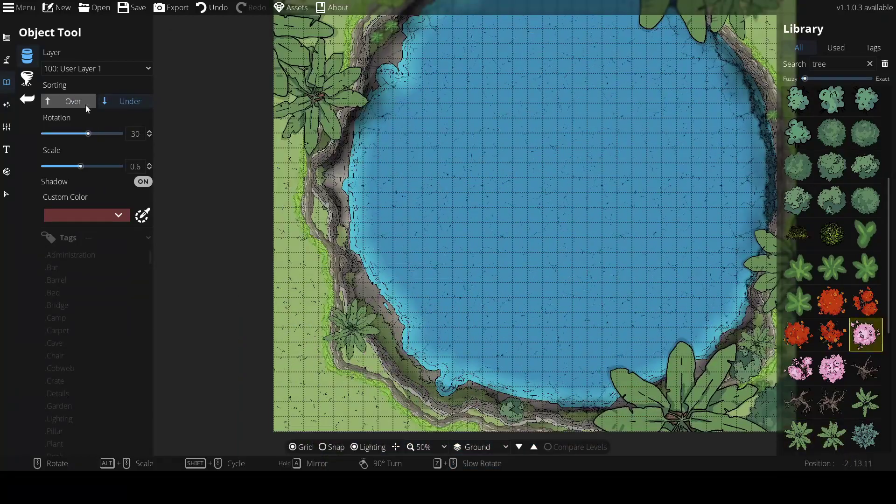
{"action": "key", "text": "w"}
{"action": "key", "text": "d"}
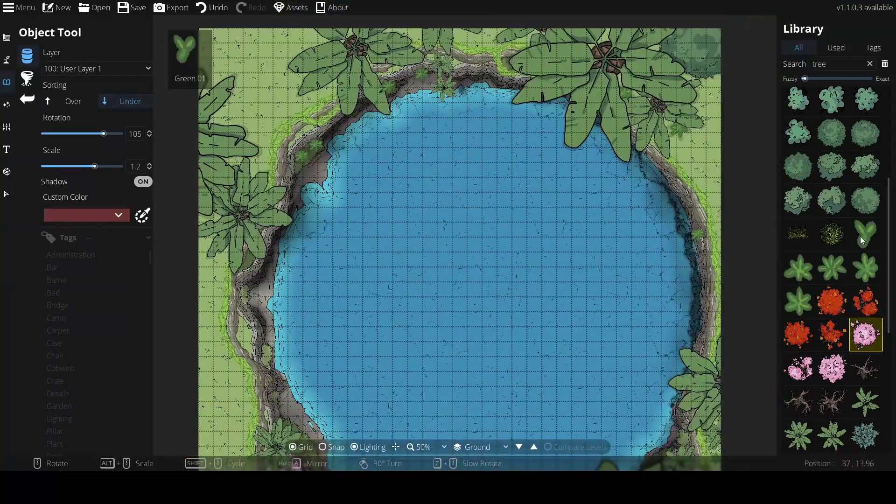
Place Green 01 leaf plants among the dark rocks of the west cliff
{"action": "left_click", "coordinate": [865, 234]}
{"action": "scroll", "coordinate": [320, 259], "scroll_direction": "up", "scroll_amount": 5}
{"action": "key", "text": "s"}
{"action": "key", "text": "a"}
{"action": "scroll", "coordinate": [284, 322], "scroll_direction": "down", "scroll_amount": 2}
{"action": "scroll", "coordinate": [317, 280], "scroll_direction": "up", "scroll_amount": 6}
{"action": "key", "text": "s"}
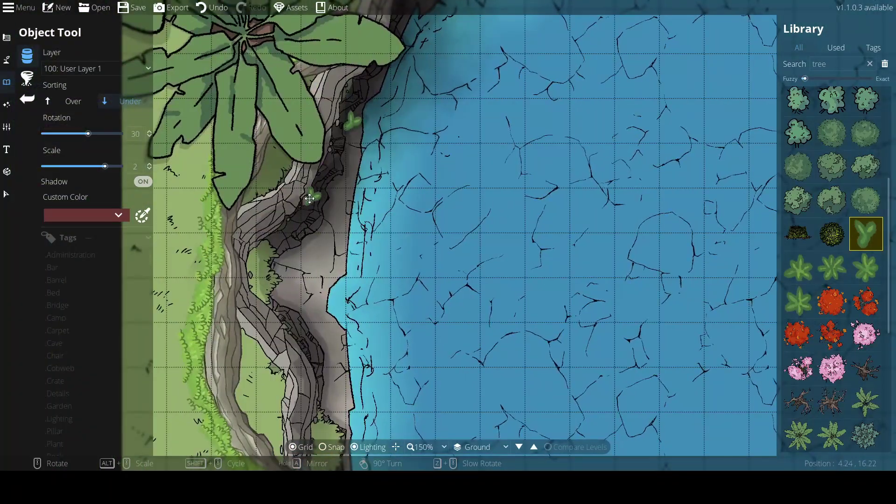
Fill the grassy ledges of the west cliff with small green plants and a larger palm
{"action": "scroll", "coordinate": [291, 249], "scroll_direction": "down", "scroll_amount": 1}
{"action": "key", "text": "s"}
{"action": "scroll", "coordinate": [258, 188], "scroll_direction": "down", "scroll_amount": 3}
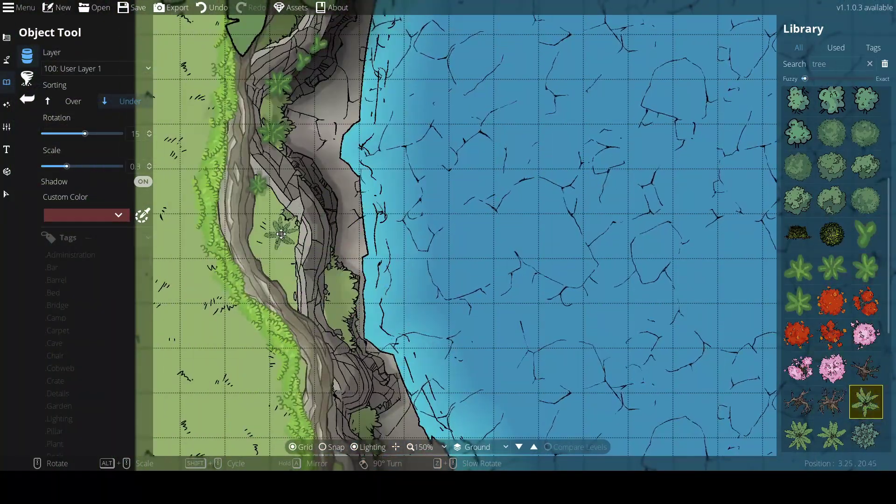
{"action": "scroll", "coordinate": [272, 219], "scroll_direction": "up", "scroll_amount": 3}
{"action": "left_click", "coordinate": [273, 219]}
{"action": "scroll", "coordinate": [290, 274], "scroll_direction": "up", "scroll_amount": 5}
{"action": "left_click", "coordinate": [290, 274]}
Place two pink blossom bushes at scale 0.6 beside the palm on the west cliff
{"action": "left_click", "coordinate": [866, 335]}
{"action": "scroll", "coordinate": [180, 196], "scroll_direction": "down", "scroll_amount": 6}
{"action": "left_click", "coordinate": [336, 281]}
{"action": "scroll", "coordinate": [340, 313], "scroll_direction": "down", "scroll_amount": 4}
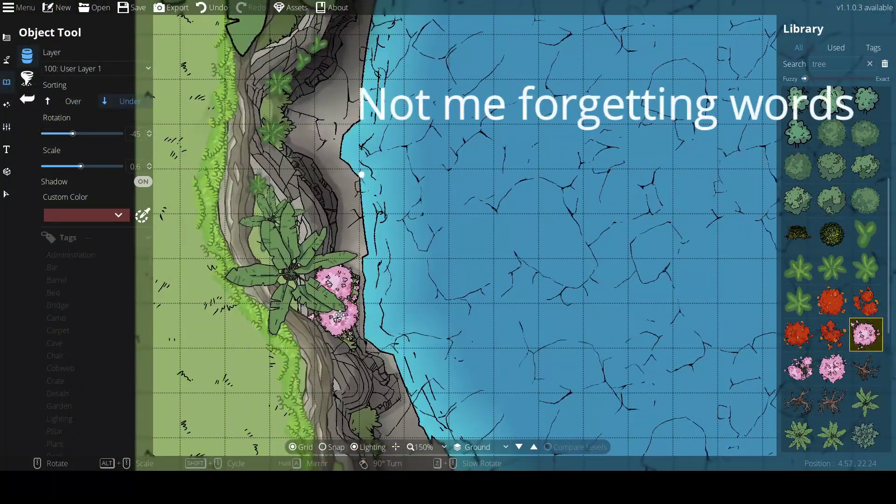
{"action": "key", "text": "s"}
{"action": "scroll", "coordinate": [836, 280], "scroll_direction": "up", "scroll_amount": 5}
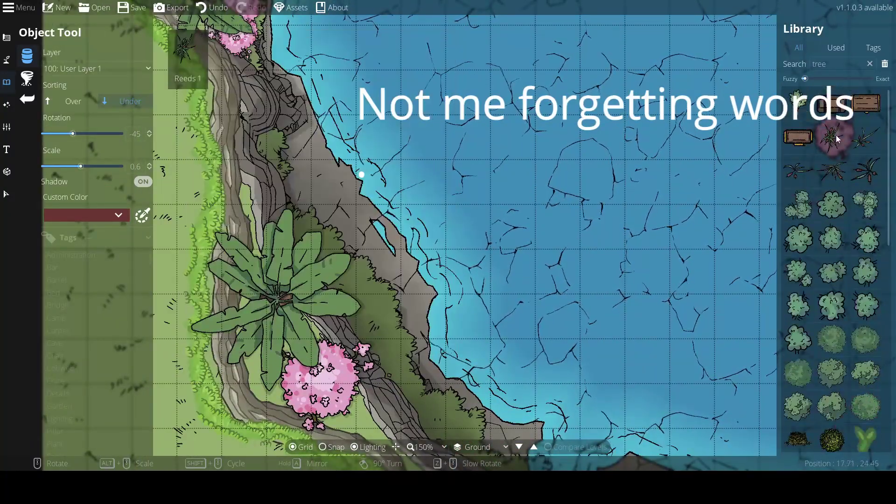
Line the west and southwest waterline with reeds in varying shapes, rotations and scales
{"action": "left_click", "coordinate": [839, 139]}
{"action": "key", "text": "w"}
{"action": "key", "text": "d"}
{"action": "key", "text": "w"}
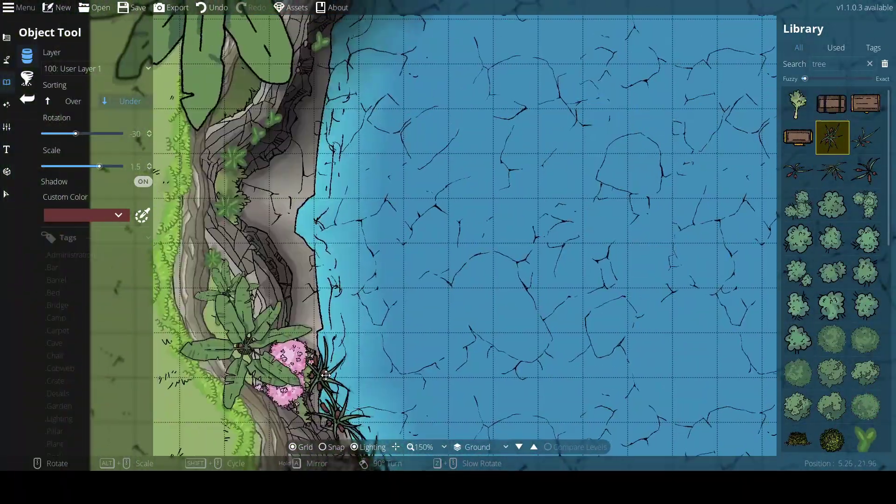
{"action": "key", "text": "s"}
{"action": "left_click", "coordinate": [390, 266]}
{"action": "left_click", "coordinate": [402, 210]}
{"action": "scroll", "coordinate": [443, 249], "scroll_direction": "down", "scroll_amount": 5}
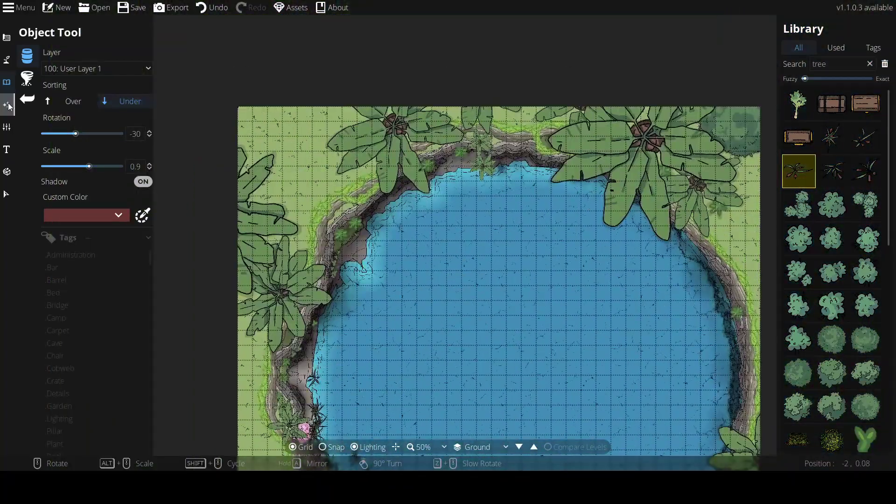
Search the library for "bridge" and lay shadowless plank sections over the northwest shore at scale 4 and rotation -45
{"action": "type", "text": "bridge"}
{"action": "left_click", "coordinate": [866, 238]}
{"action": "scroll", "coordinate": [401, 229], "scroll_direction": "up", "scroll_amount": 5}
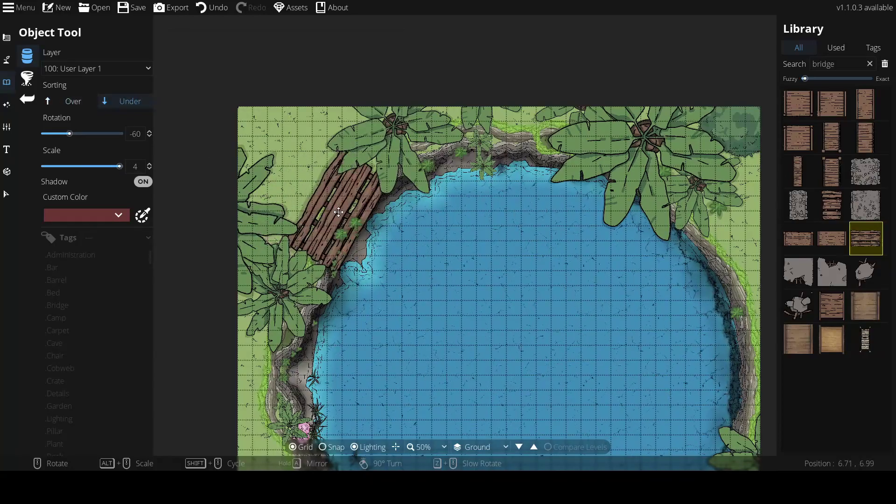
{"action": "scroll", "coordinate": [348, 222], "scroll_direction": "down", "scroll_amount": 1}
{"action": "left_click", "coordinate": [349, 223]}
{"action": "scroll", "coordinate": [399, 266], "scroll_direction": "down", "scroll_amount": 12}
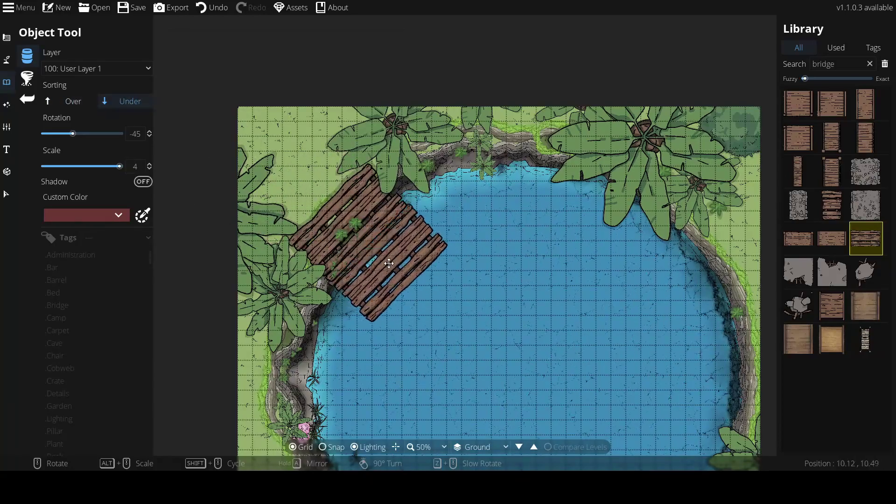
Extend the plank bridge further into the lake with an angled section at scale 4 and rotation 150
{"action": "key", "text": "Down"}
{"action": "key", "text": "Right"}
{"action": "scroll", "coordinate": [373, 214], "scroll_direction": "up", "scroll_amount": 1}
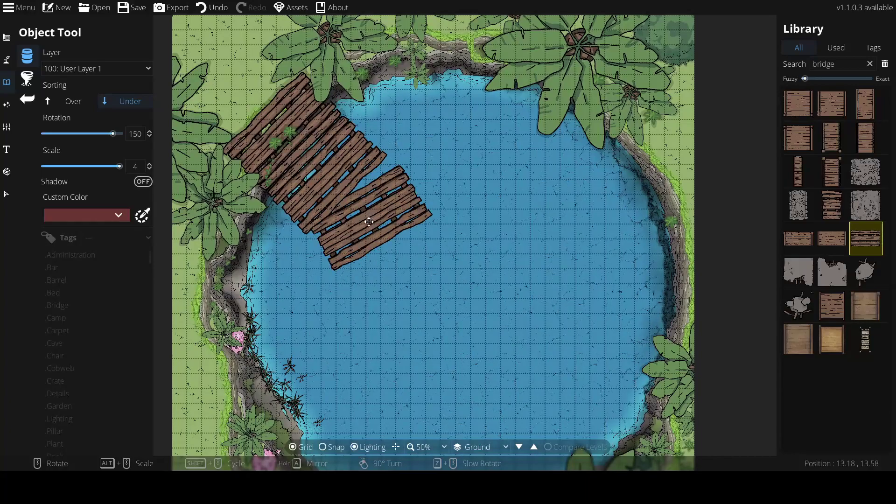
{"action": "scroll", "coordinate": [696, 241], "scroll_direction": "down", "scroll_amount": 1}
{"action": "left_click", "coordinate": [832, 205]}
{"action": "key", "text": "Up"}
{"action": "key", "text": "Left"}
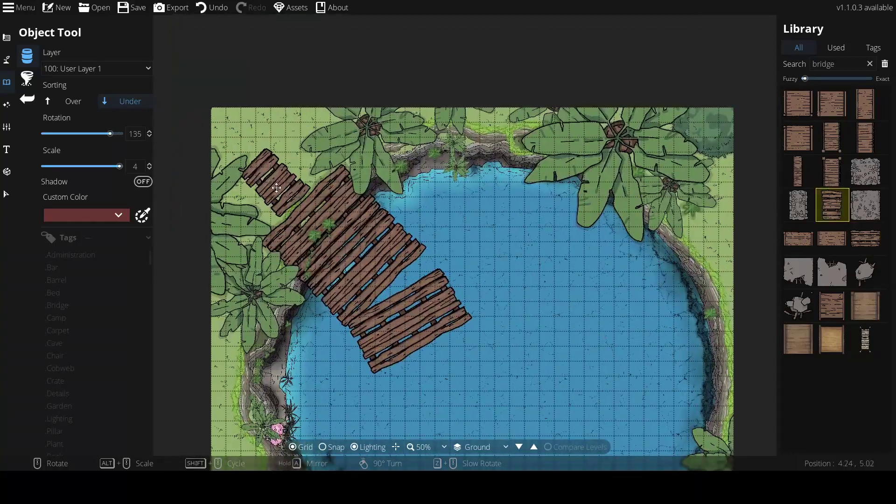
{"action": "mouse_move", "coordinate": [793, 345]}
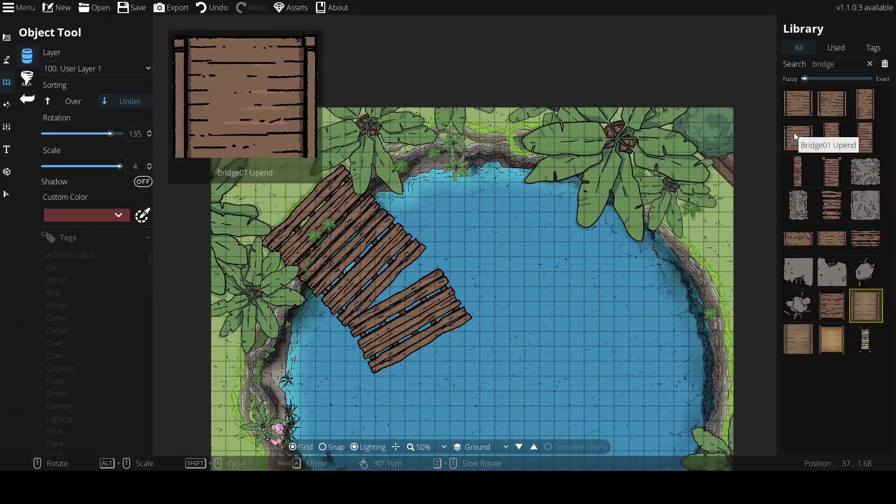
{"action": "left_click", "coordinate": [798, 238]}
Send the small green plants overlapping the bridge planks to the back
{"action": "key", "text": "v"}
{"action": "left_click", "coordinate": [329, 235]}
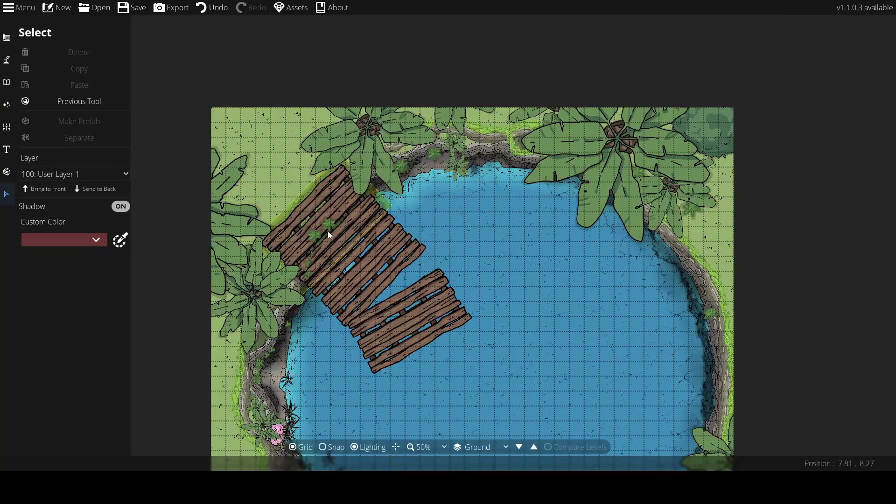
{"action": "left_click", "coordinate": [94, 188]}
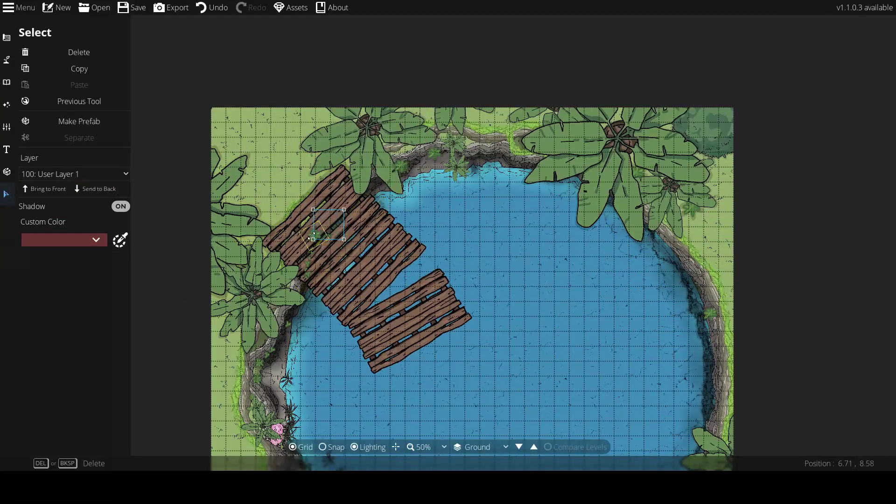
{"action": "key", "text": "Escape"}
{"action": "scroll", "coordinate": [334, 275], "scroll_direction": "up", "scroll_amount": 5}
{"action": "left_click_drag", "start_coordinate": [402, 177], "coordinate": [307, 312]}
{"action": "scroll", "coordinate": [265, 260], "scroll_direction": "down", "scroll_amount": 4}
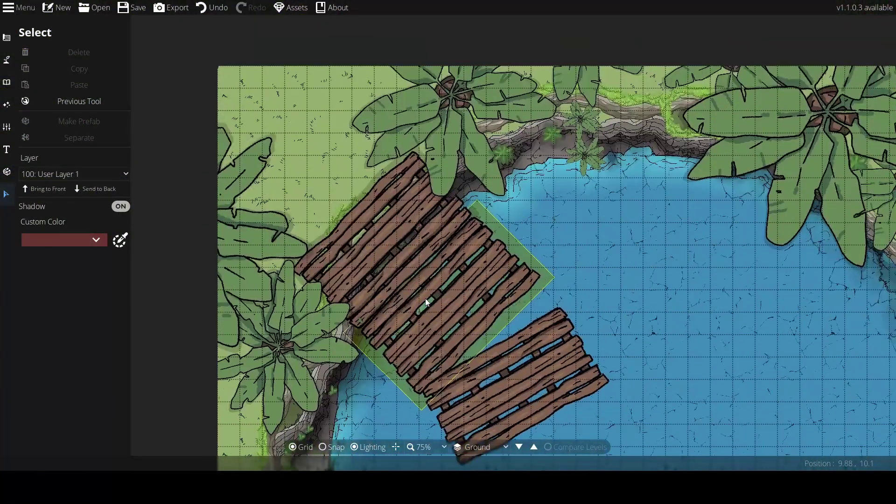
Try the Material Brush with dark pebbled gravel on 100: User Layer 1 over the northwest grass, and undo the stroke
{"action": "left_click", "coordinate": [6, 59]}
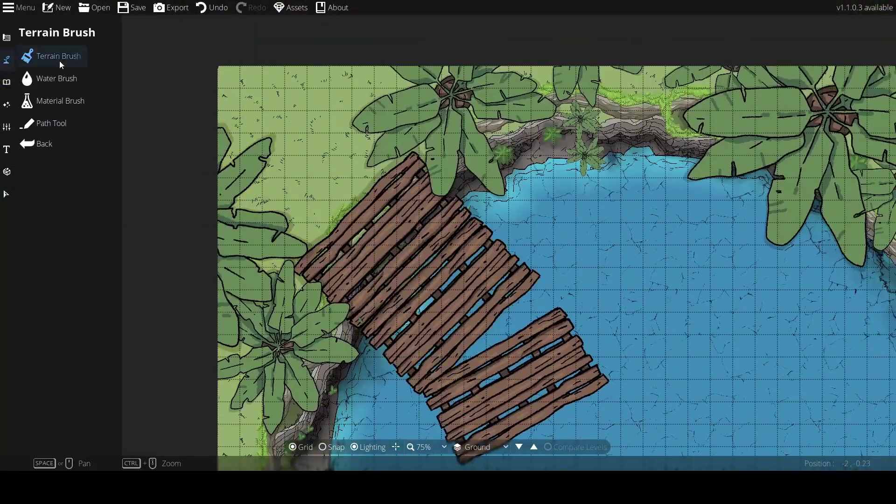
{"action": "left_click", "coordinate": [59, 57]}
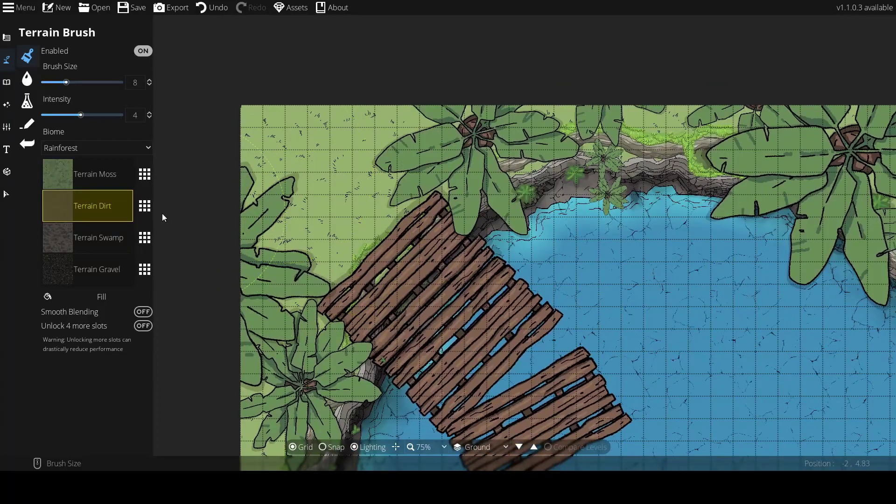
{"action": "left_click", "coordinate": [27, 101]}
{"action": "left_click", "coordinate": [95, 105]}
{"action": "left_click", "coordinate": [212, 8]}
{"action": "left_click", "coordinate": [96, 105]}
{"action": "left_click", "coordinate": [70, 191]}
{"action": "mouse_move", "coordinate": [294, 114]}
{"action": "left_mouse_down"}
{"action": "mouse_move", "coordinate": [347, 269]}
{"action": "mouse_move", "coordinate": [329, 240]}
{"action": "left_mouse_up"}
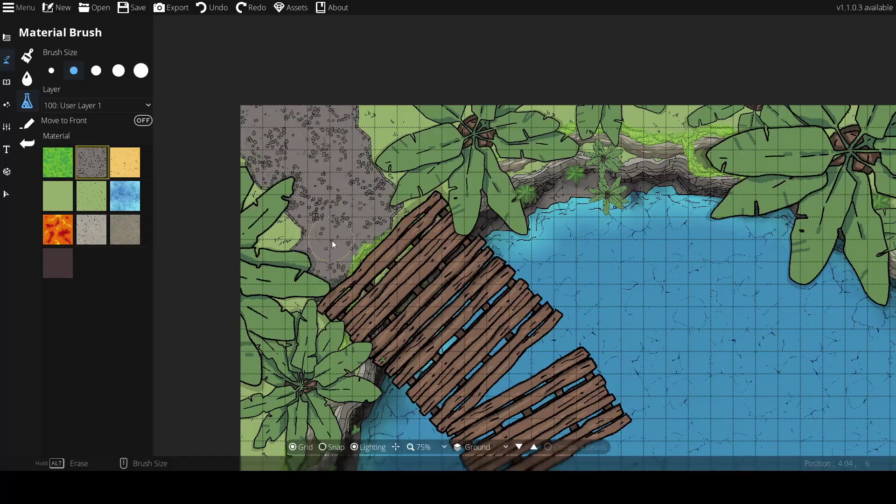
{"action": "left_click", "coordinate": [212, 8]}
Try several other path materials on the grass leading to the bridge, including dark brown and light stone, undoing each stroke
{"action": "left_click", "coordinate": [57, 263]}
{"action": "left_click_drag", "start_coordinate": [310, 204], "coordinate": [334, 135]}
{"action": "left_click", "coordinate": [213, 9]}
{"action": "left_click", "coordinate": [92, 230]}
{"action": "mouse_move", "coordinate": [327, 224]}
{"action": "left_mouse_down"}
{"action": "mouse_move", "coordinate": [286, 142]}
{"action": "mouse_move", "coordinate": [327, 149]}
{"action": "left_mouse_up"}
{"action": "left_click", "coordinate": [212, 8]}
{"action": "left_click_drag", "start_coordinate": [311, 233], "coordinate": [364, 140]}
{"action": "left_click", "coordinate": [211, 8]}
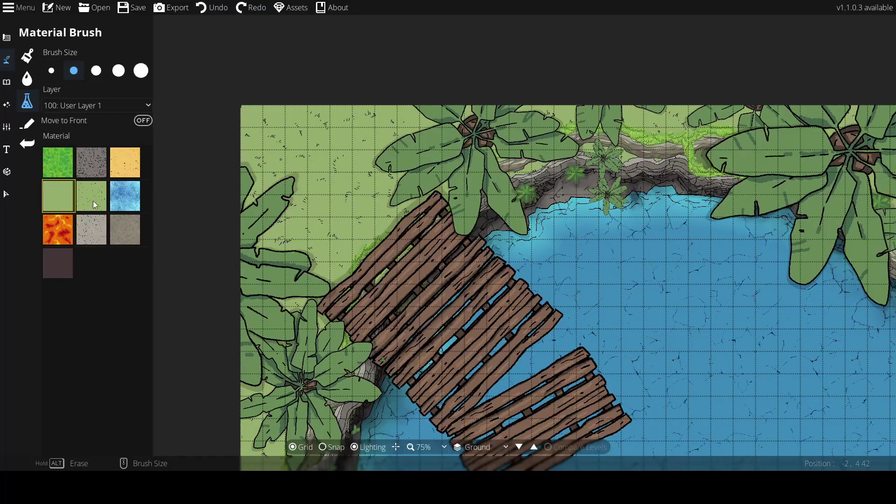
{"action": "mouse_move", "coordinate": [299, 154]}
{"action": "left_mouse_down"}
{"action": "mouse_move", "coordinate": [322, 233]}
{"action": "mouse_move", "coordinate": [374, 149]}
{"action": "left_mouse_up"}
{"action": "left_click", "coordinate": [212, 8]}
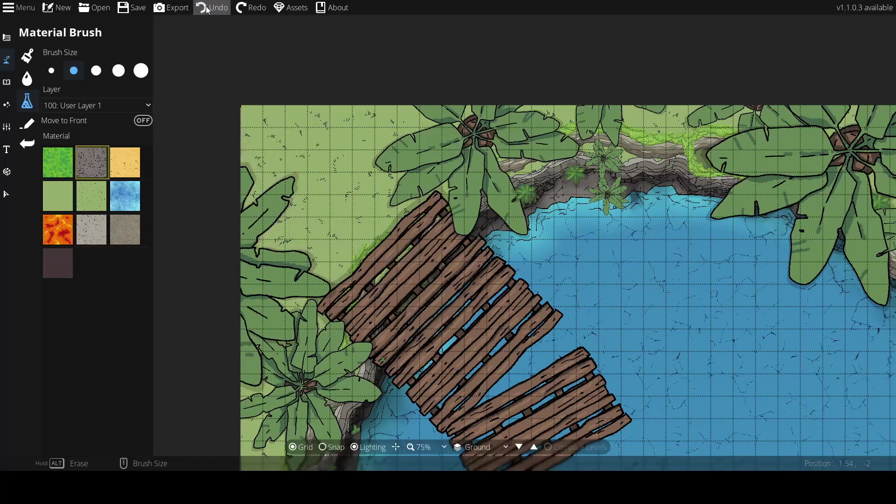
Place three rocks of different sizes on the northwest grass, under and beside the palm at the bridge's land end
{"action": "left_click", "coordinate": [7, 84]}
{"action": "left_click", "coordinate": [51, 56]}
{"action": "left_click", "coordinate": [866, 306]}
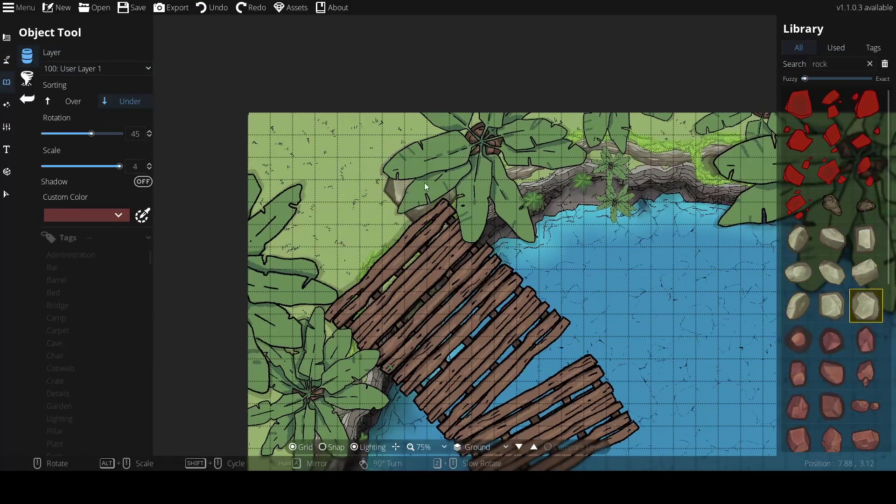
{"action": "scroll", "coordinate": [371, 119], "scroll_direction": "down", "scroll_amount": 11}
{"action": "left_click", "coordinate": [364, 167]}
{"action": "scroll", "coordinate": [359, 140], "scroll_direction": "up", "scroll_amount": 2}
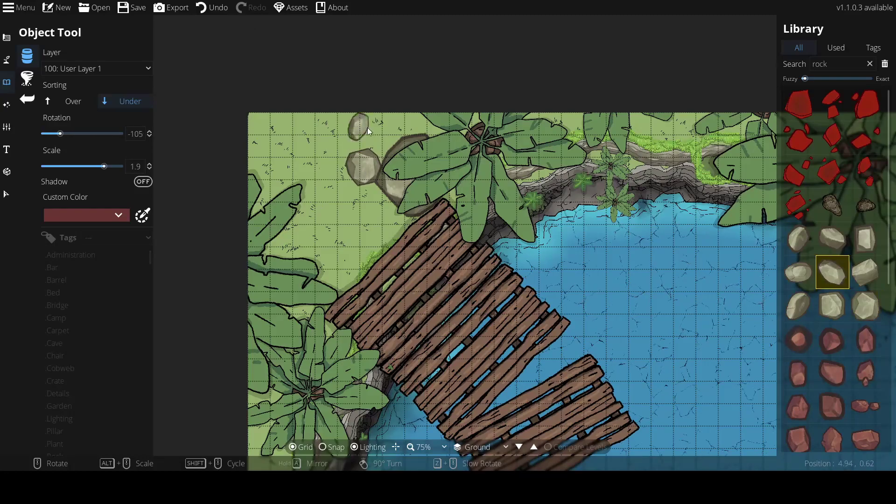
{"action": "scroll", "coordinate": [381, 136], "scroll_direction": "down", "scroll_amount": 4}
{"action": "left_click", "coordinate": [382, 136]}
Place one angular rock on the west shore just south of the plank bridge
{"action": "scroll", "coordinate": [413, 116], "scroll_direction": "up", "scroll_amount": 2}
{"action": "left_click", "coordinate": [865, 306]}
{"action": "key", "text": "s"}
{"action": "scroll", "coordinate": [432, 283], "scroll_direction": "down", "scroll_amount": 4}
{"action": "left_click", "coordinate": [283, 206]}
Place a cluster of large and small rocks along the south shore, with a few standing in the water
{"action": "scroll", "coordinate": [284, 205], "scroll_direction": "down", "scroll_amount": 4}
{"action": "scroll", "coordinate": [284, 206], "scroll_direction": "up", "scroll_amount": 2}
{"action": "scroll", "coordinate": [264, 219], "scroll_direction": "down", "scroll_amount": 3}
{"action": "key", "text": "s"}
{"action": "key", "text": "d"}
{"action": "scroll", "coordinate": [370, 310], "scroll_direction": "down", "scroll_amount": 6}
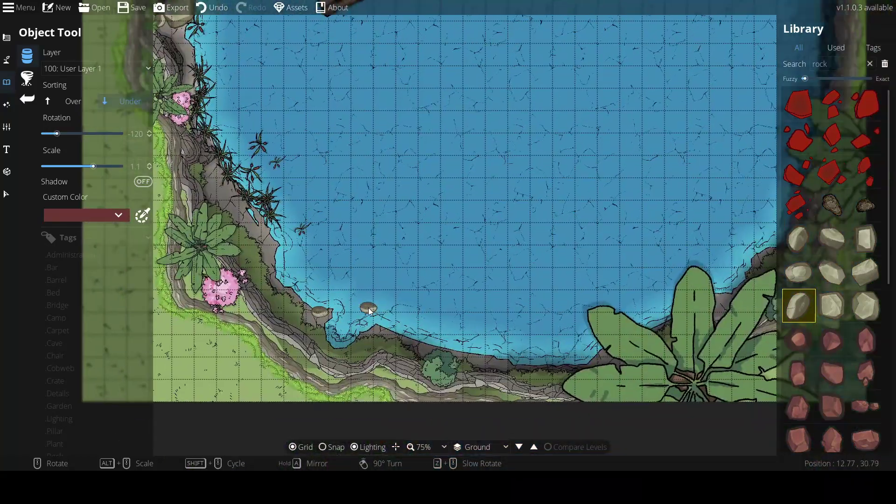
{"action": "scroll", "coordinate": [429, 323], "scroll_direction": "up", "scroll_amount": 3}
{"action": "left_click", "coordinate": [417, 330]}
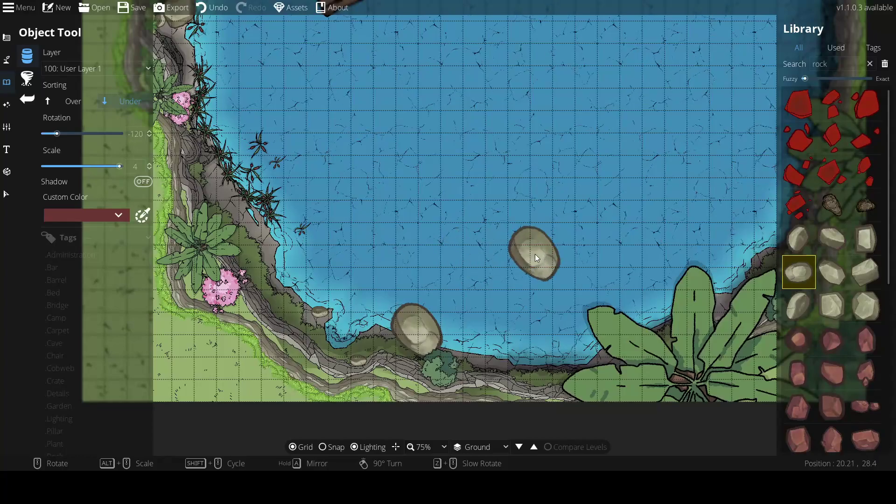
{"action": "left_click", "coordinate": [452, 342]}
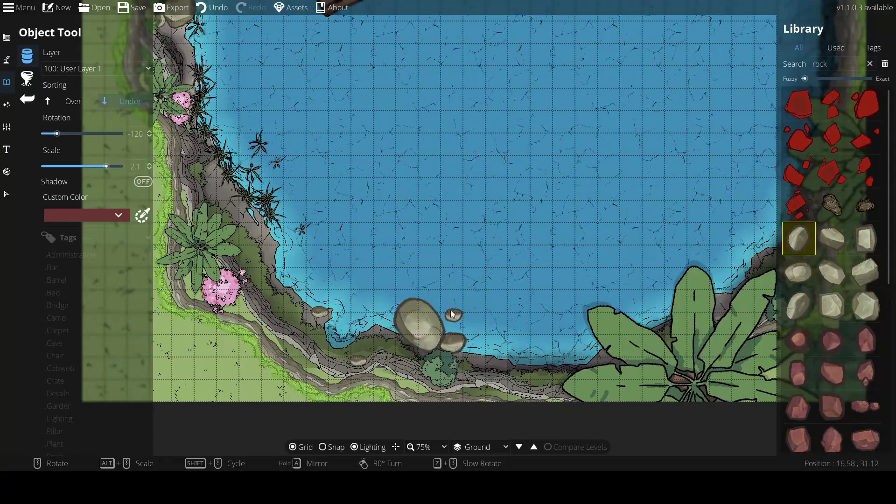
{"action": "left_click", "coordinate": [453, 315]}
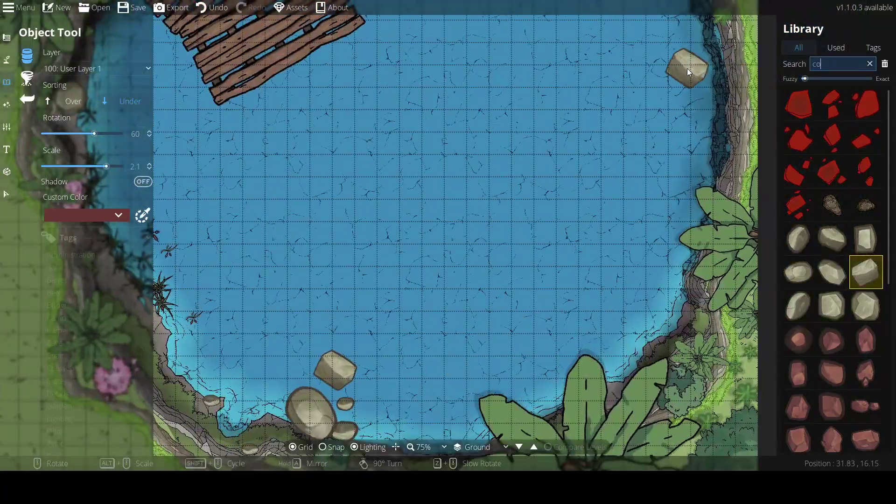
Search the object library for columns
{"action": "key", "text": "BackSpace"}
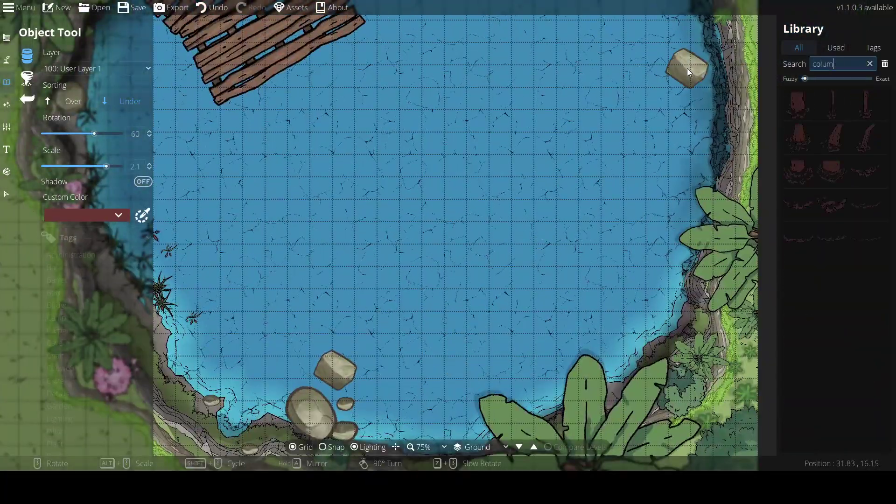
{"action": "scroll", "coordinate": [522, 240], "scroll_direction": "down", "scroll_amount": 5}
{"action": "scroll", "coordinate": [514, 296], "scroll_direction": "up", "scroll_amount": 4}
Search the library for water objects and place a large rocky waterfall flowing into the lake over the northeast cliff
{"action": "left_click", "coordinate": [847, 65]}
{"action": "type", "text": "w"}
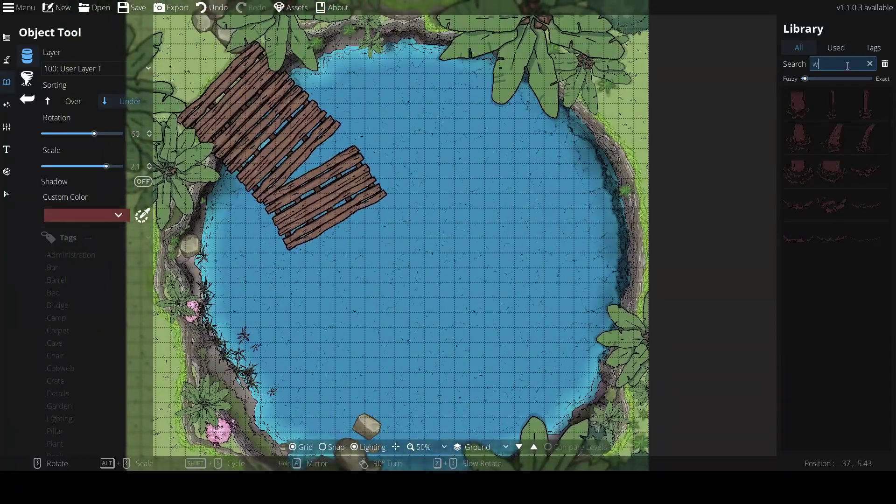
{"action": "type", "text": "ater"}
{"action": "left_click", "coordinate": [865, 154]}
{"action": "scroll", "coordinate": [833, 233], "scroll_direction": "down", "scroll_amount": 3}
{"action": "left_click", "coordinate": [866, 255]}
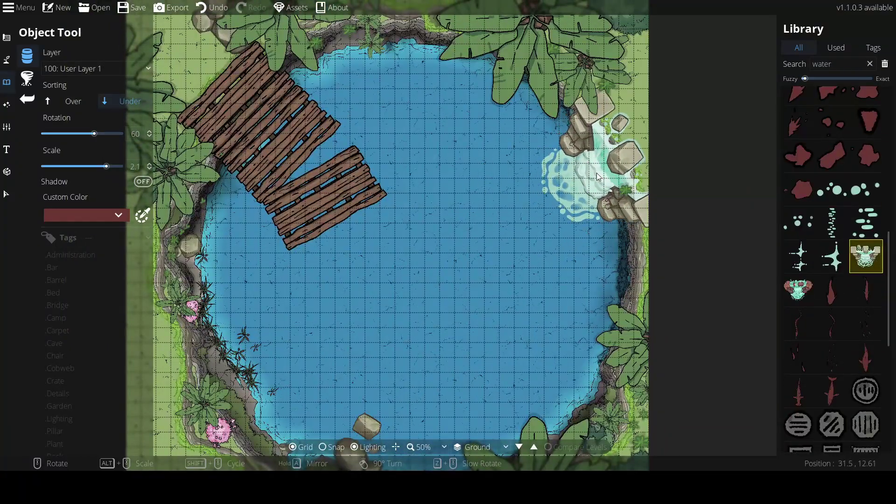
{"action": "scroll", "coordinate": [601, 171], "scroll_direction": "up", "scroll_amount": 2}
{"action": "left_click", "coordinate": [601, 172]}
Paint water with the Water Brush over the grass behind the waterfall in the northeast corner
{"action": "left_click", "coordinate": [8, 61]}
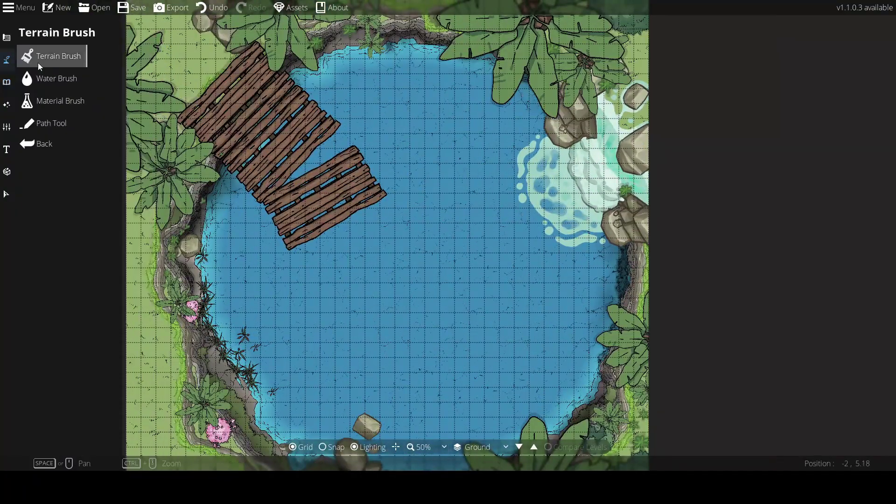
{"action": "left_click", "coordinate": [46, 79]}
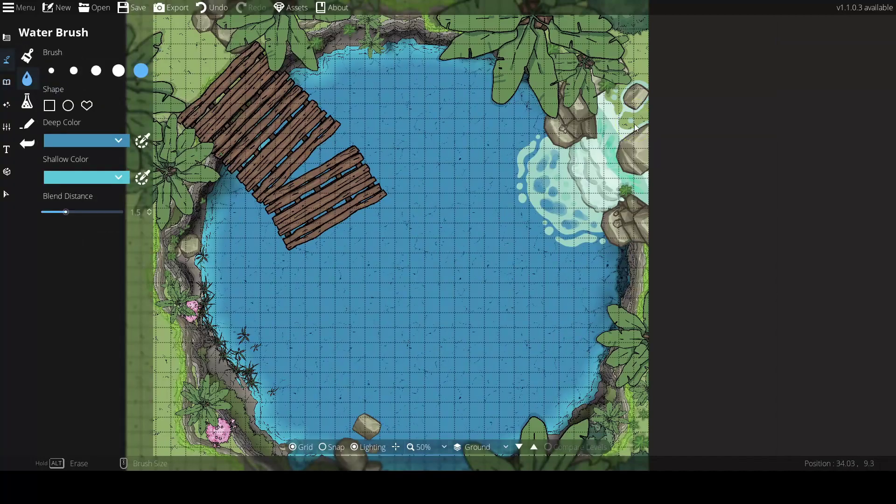
{"action": "left_click", "coordinate": [5, 88]}
Add a large water ripple west of the waterfall, plus small ripples and droplets around its splash
{"action": "left_click", "coordinate": [832, 255]}
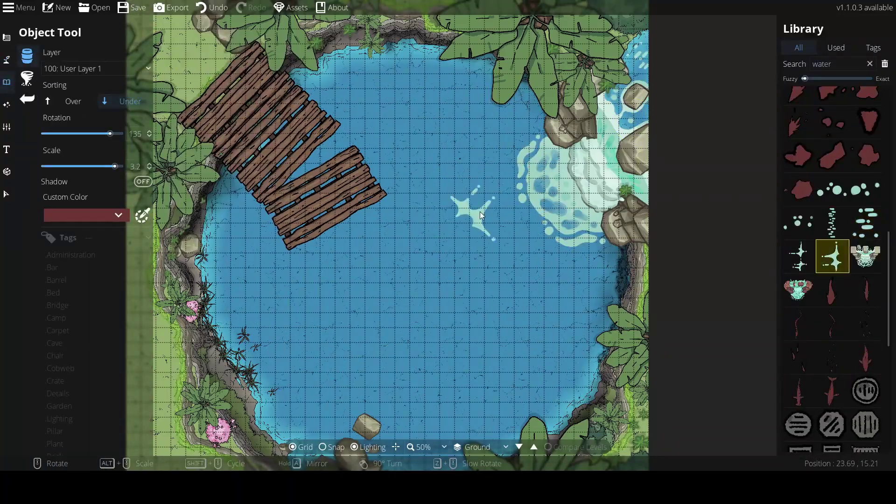
{"action": "left_click", "coordinate": [581, 254]}
{"action": "scroll", "coordinate": [552, 257], "scroll_direction": "down", "scroll_amount": 2, "text": "shift"}
{"action": "scroll", "coordinate": [552, 257], "scroll_direction": "up", "scroll_amount": 9, "text": "alt"}
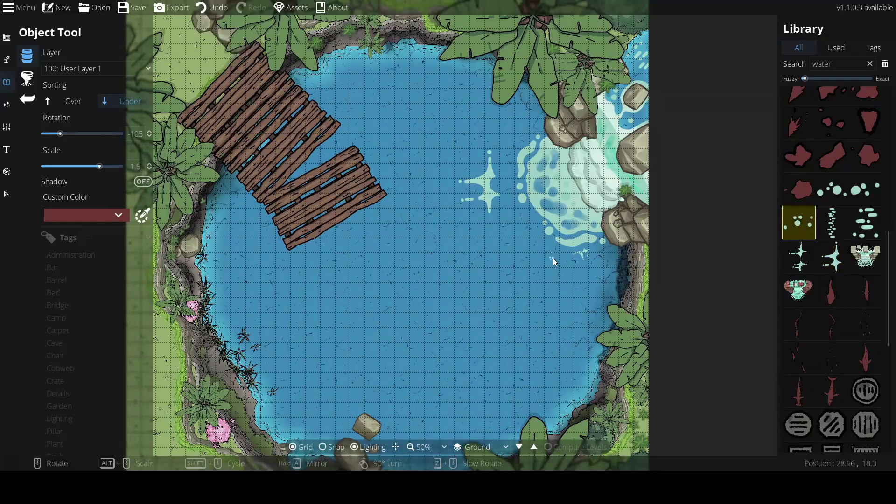
{"action": "scroll", "coordinate": [204, 75], "scroll_direction": "up", "scroll_amount": 6}
{"action": "scroll", "coordinate": [204, 74], "scroll_direction": "down", "scroll_amount": 2, "text": "shift"}
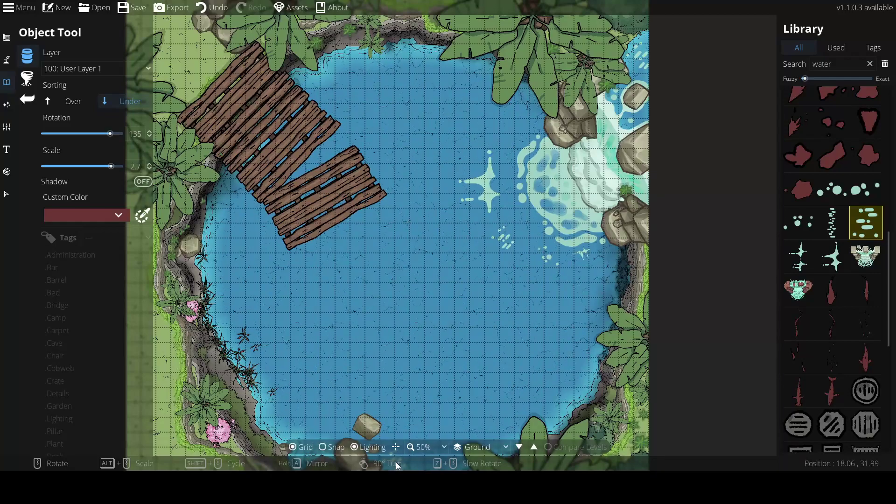
On the -100: Below Water layer, place fish schools near the west and southeast shores and larger single fish nearby
{"action": "left_click", "coordinate": [107, 68]}
{"action": "left_click", "coordinate": [84, 136]}
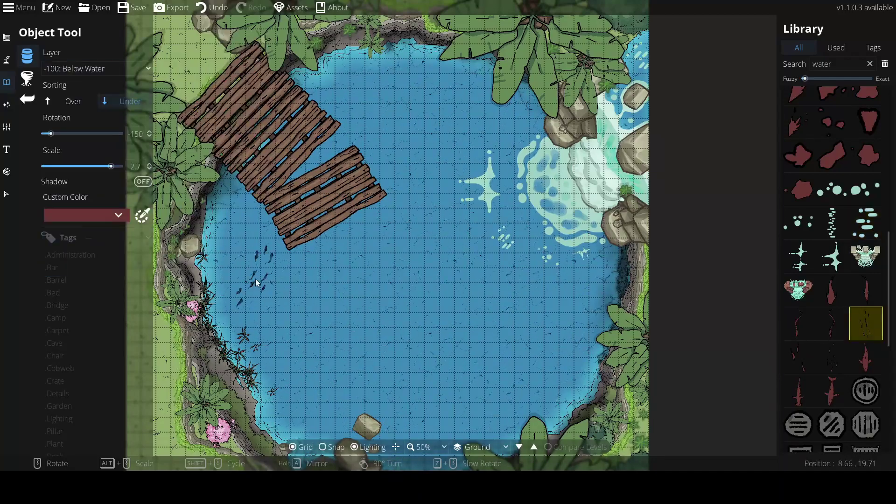
{"action": "left_click", "coordinate": [832, 289]}
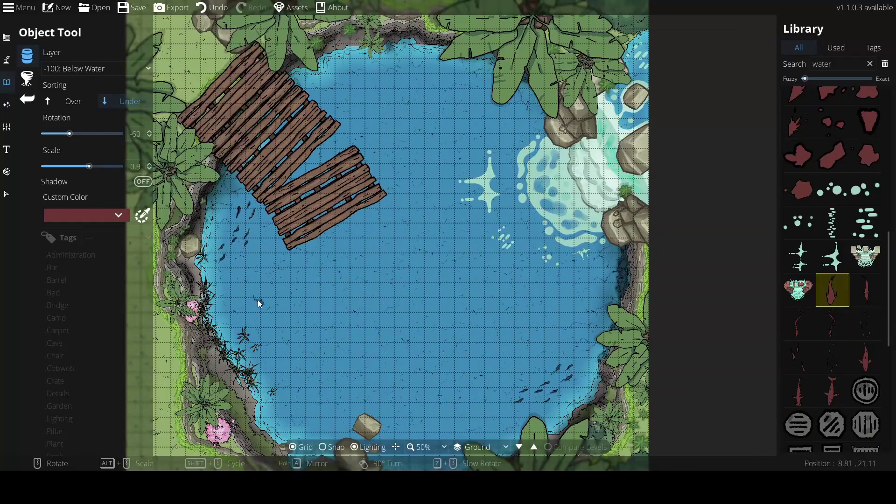
{"action": "scroll", "coordinate": [383, 103], "scroll_direction": "up", "scroll_amount": 8, "text": "shift"}
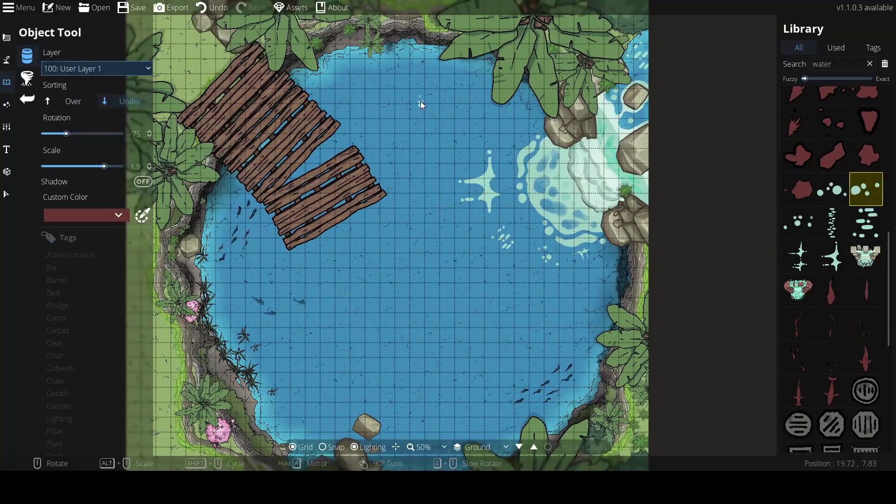
Scatter water droplet details on 100: User Layer 1 along the lake's shores and around the southern rocks
{"action": "scroll", "coordinate": [422, 61], "scroll_direction": "up", "scroll_amount": 2}
{"action": "scroll", "coordinate": [515, 316], "scroll_direction": "down", "scroll_amount": 1, "text": "shift"}
{"action": "scroll", "coordinate": [515, 315], "scroll_direction": "up", "scroll_amount": 2, "text": "shift"}
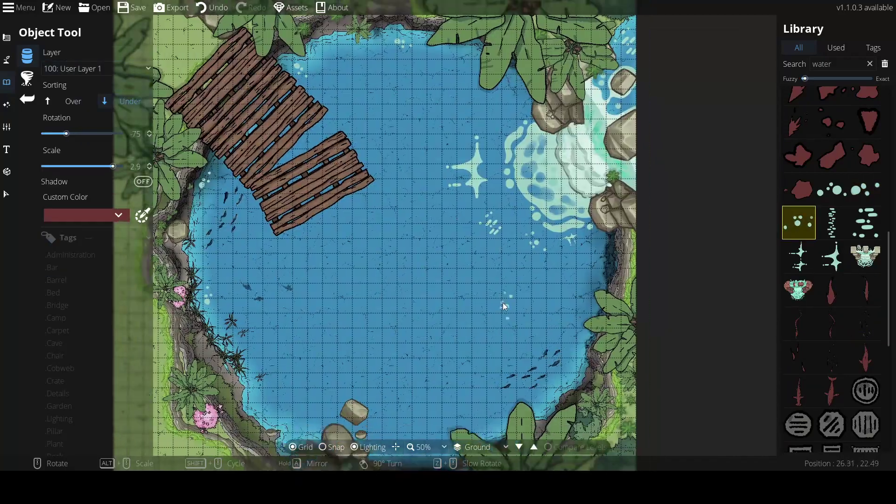
{"action": "scroll", "coordinate": [368, 332], "scroll_direction": "down", "scroll_amount": 3}
{"action": "scroll", "coordinate": [323, 303], "scroll_direction": "down", "scroll_amount": 2, "text": "shift"}
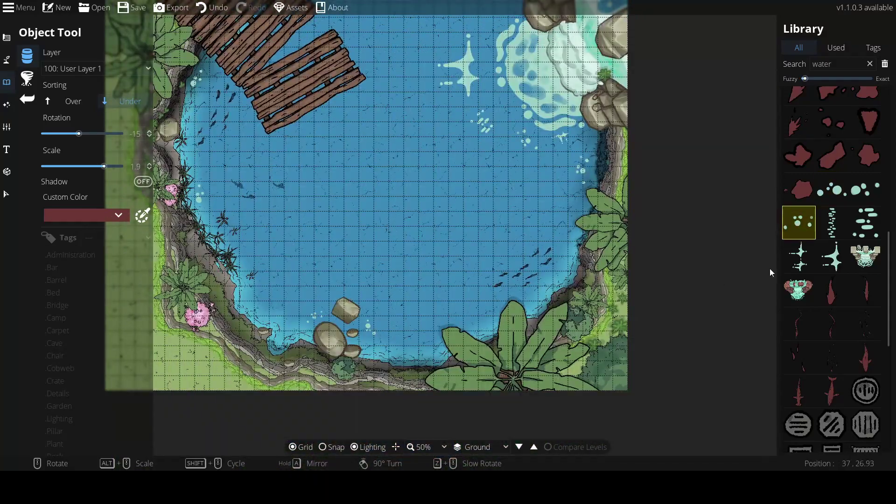
{"action": "scroll", "coordinate": [365, 280], "scroll_direction": "down", "scroll_amount": 2}
{"action": "scroll", "coordinate": [365, 280], "scroll_direction": "down", "scroll_amount": 1, "text": "shift"}
{"action": "scroll", "coordinate": [366, 301], "scroll_direction": "up", "scroll_amount": 2, "text": "shift"}
{"action": "scroll", "coordinate": [374, 301], "scroll_direction": "down", "scroll_amount": 4}
{"action": "scroll", "coordinate": [377, 301], "scroll_direction": "up", "scroll_amount": 6, "text": "alt"}
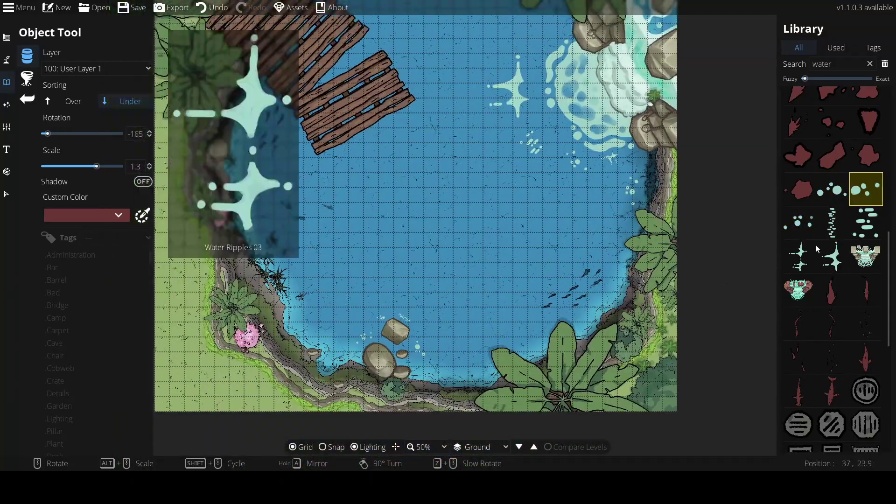
Try adding another star-shaped water ripple in the lake near the waterfall, and undo it
{"action": "left_click", "coordinate": [798, 289]}
{"action": "scroll", "coordinate": [464, 266], "scroll_direction": "up", "scroll_amount": 2, "text": "shift"}
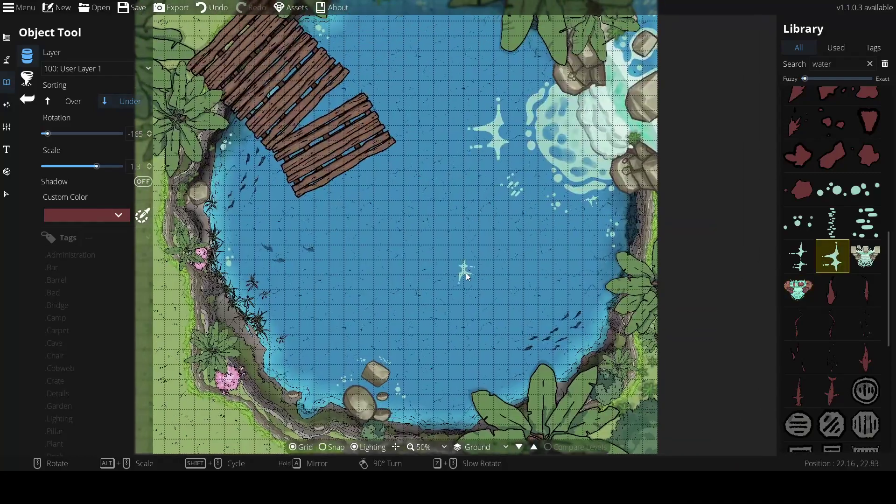
{"action": "left_click_drag", "start_coordinate": [461, 318], "coordinate": [557, 297]}
{"action": "scroll", "coordinate": [607, 161], "scroll_direction": "up", "scroll_amount": 9}
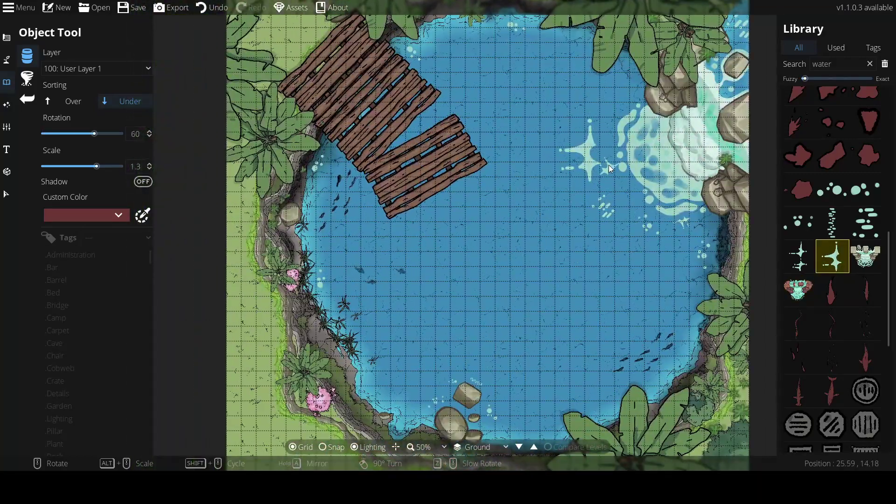
{"action": "key", "text": "ctrl+z"}
Add more water droplet details beside the bridge, in the open lake, and near the north and southeast shores
{"action": "scroll", "coordinate": [513, 224], "scroll_direction": "up", "scroll_amount": 4, "text": "shift"}
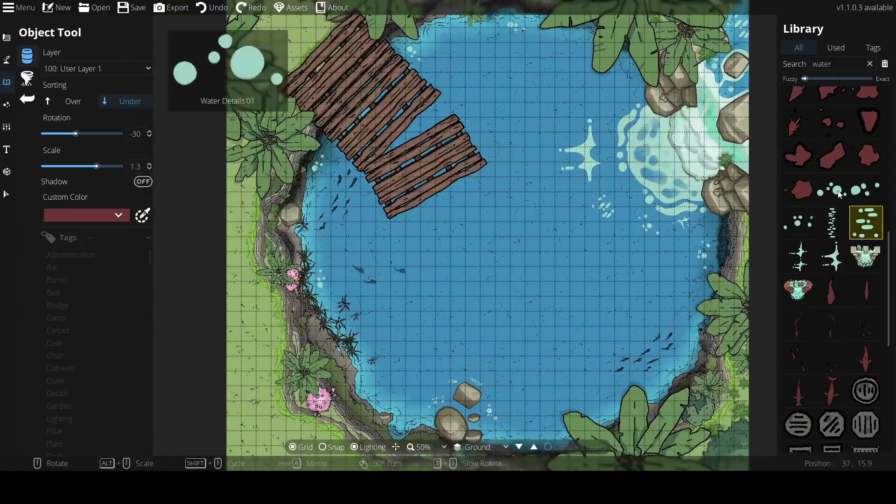
{"action": "scroll", "coordinate": [404, 260], "scroll_direction": "up", "scroll_amount": 10, "text": "alt"}
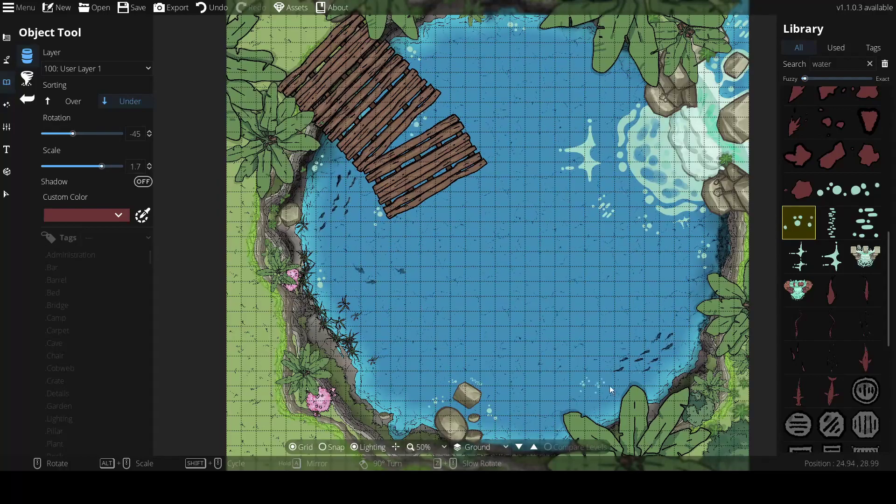
{"action": "scroll", "coordinate": [533, 122], "scroll_direction": "up", "scroll_amount": 6}
{"action": "scroll", "coordinate": [521, 60], "scroll_direction": "up", "scroll_amount": 1, "text": "shift"}
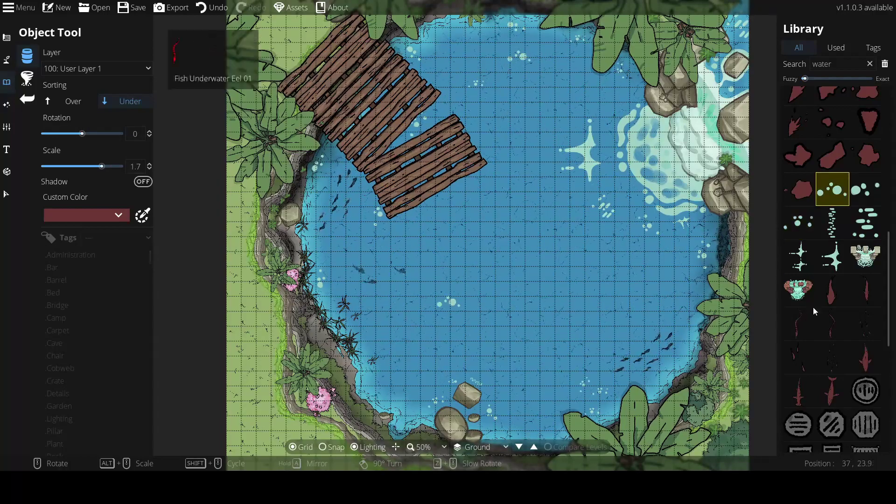
{"action": "scroll", "coordinate": [466, 237], "scroll_direction": "down", "scroll_amount": 1, "text": "shift"}
{"action": "scroll", "coordinate": [393, 378], "scroll_direction": "down", "scroll_amount": 6}
Search the object library for ruins, clear the search and browse the full list of objects
{"action": "double_click", "coordinate": [835, 64]}
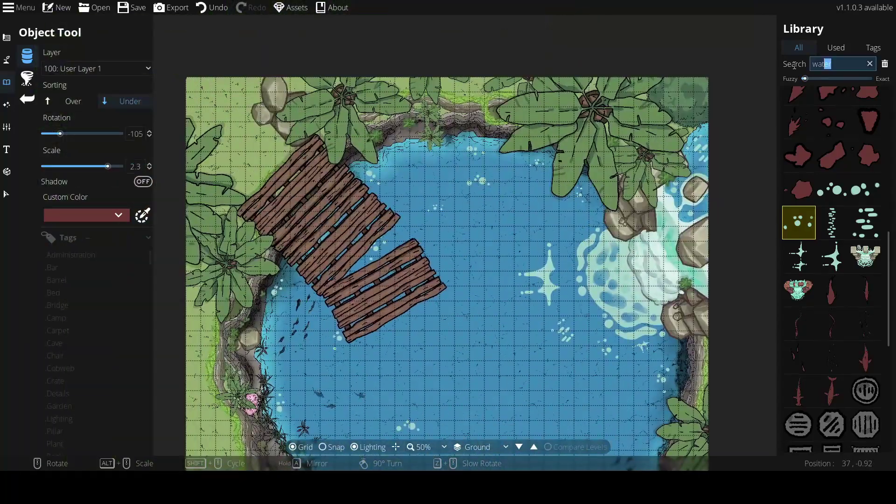
{"action": "type", "text": "ruin"}
{"action": "left_click", "coordinate": [869, 64]}
{"action": "scroll", "coordinate": [838, 263], "scroll_direction": "down", "scroll_amount": 10}
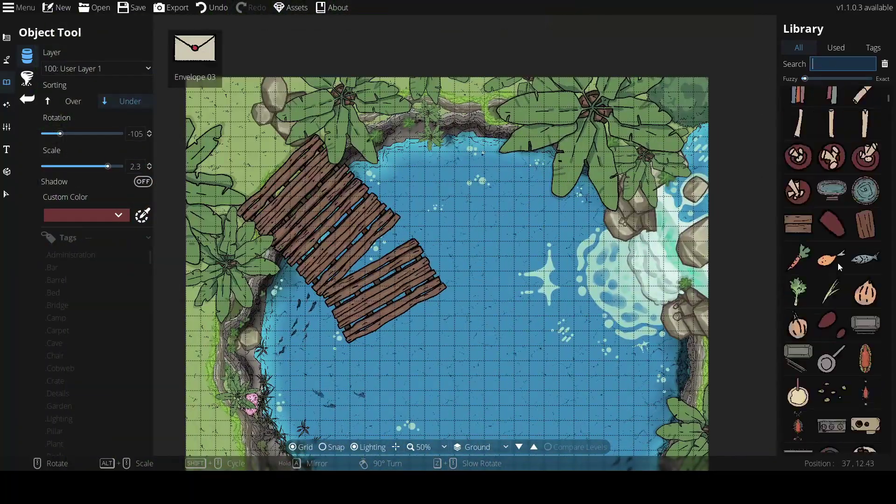
{"action": "scroll", "coordinate": [844, 275], "scroll_direction": "down", "scroll_amount": 5}
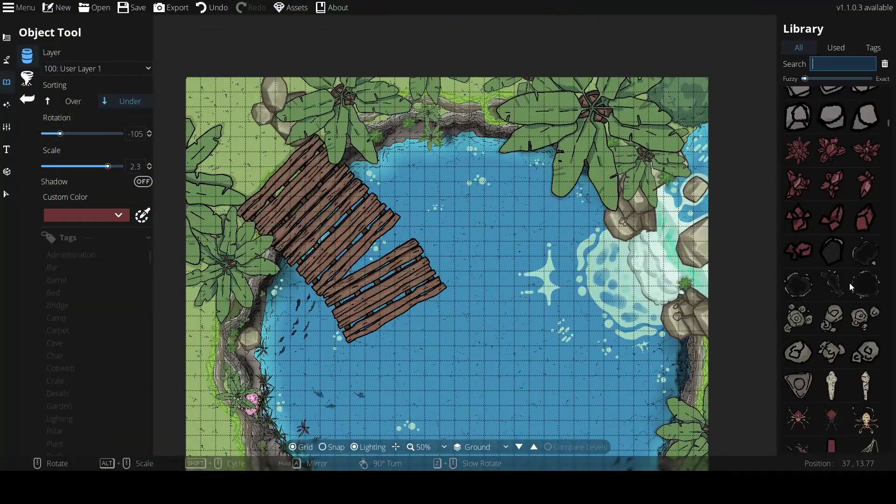
Place two crystal clusters at scale 4 on the -100: Below Water layer, north and south of the waterfall's splash
{"action": "left_click", "coordinate": [832, 150]}
{"action": "left_click", "coordinate": [96, 69]}
{"action": "left_click", "coordinate": [130, 138]}
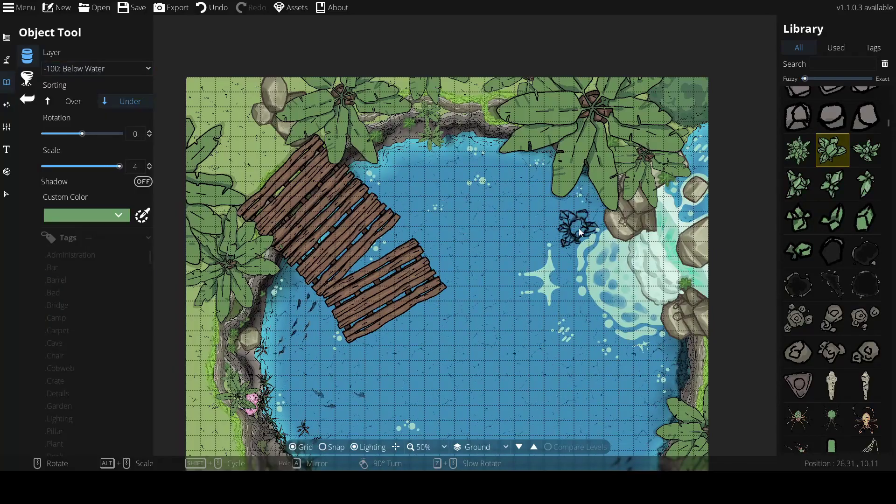
{"action": "left_click", "coordinate": [585, 223]}
{"action": "left_click", "coordinate": [656, 345]}
Place several birds and a nest on the large northeast palm, on 100: User Layer 1 with sorting set to Over
{"action": "scroll", "coordinate": [823, 312], "scroll_direction": "down", "scroll_amount": 5}
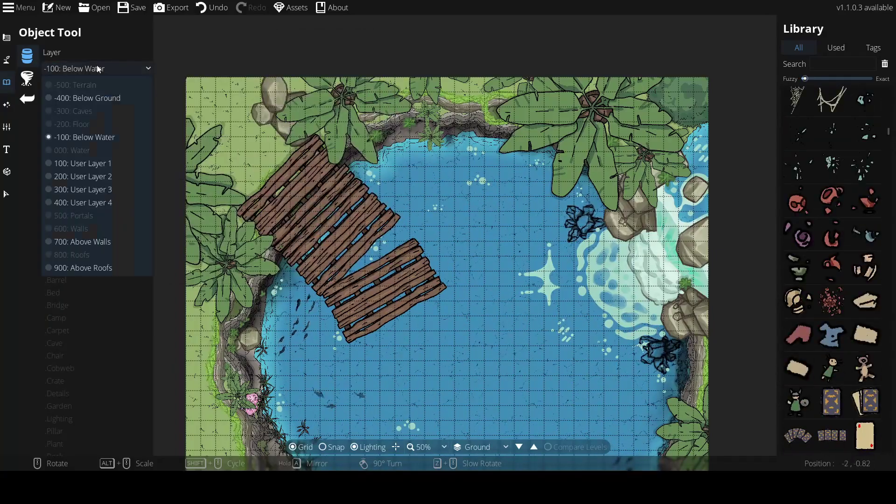
{"action": "scroll", "coordinate": [835, 271], "scroll_direction": "down", "scroll_amount": 3}
{"action": "left_click", "coordinate": [799, 205]}
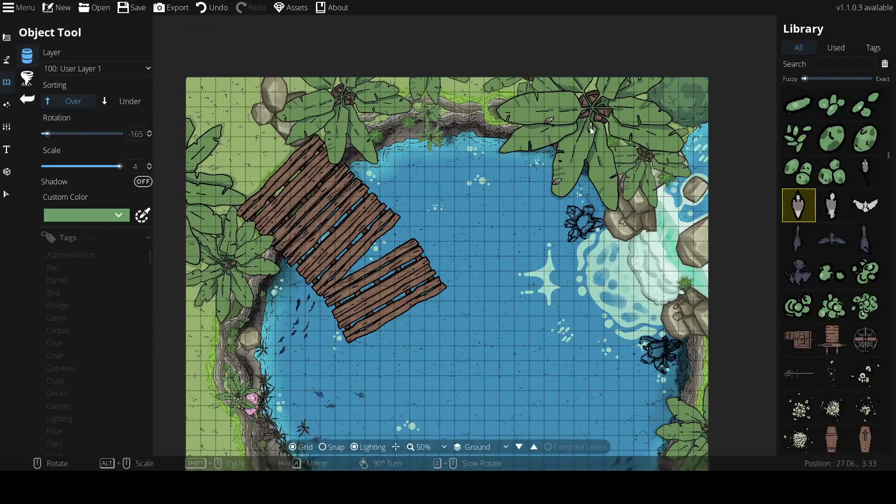
{"action": "scroll", "coordinate": [868, 279], "scroll_direction": "up", "scroll_amount": 2}
{"action": "left_click", "coordinate": [832, 162]}
{"action": "left_click", "coordinate": [832, 296]}
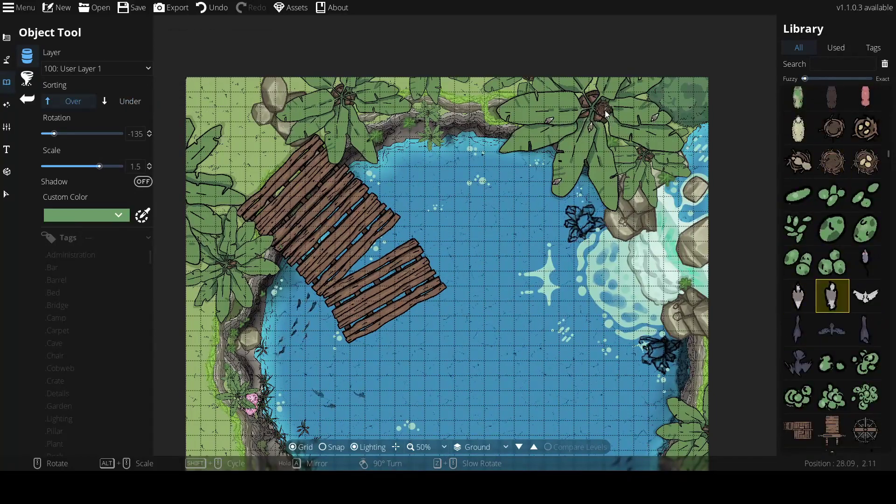
Add small green eggs inside the bird's nest on the northeast palm
{"action": "left_click", "coordinate": [798, 262]}
{"action": "scroll", "coordinate": [632, 104], "scroll_direction": "up", "scroll_amount": 5}
{"action": "scroll", "coordinate": [536, 207], "scroll_direction": "down", "scroll_amount": 7}
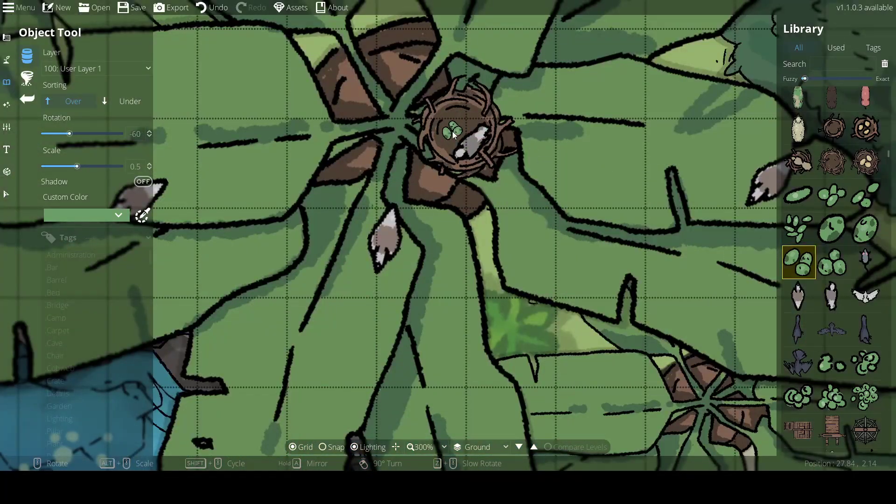
Scatter broken stone pillar pieces along the lake's west bank on 100: User Layer 1, at scale 3.9 with sorting set to Under
{"action": "scroll", "coordinate": [466, 140], "scroll_direction": "down", "scroll_amount": 8}
{"action": "scroll", "coordinate": [821, 321], "scroll_direction": "down", "scroll_amount": 10}
{"action": "scroll", "coordinate": [821, 321], "scroll_direction": "down", "scroll_amount": 15}
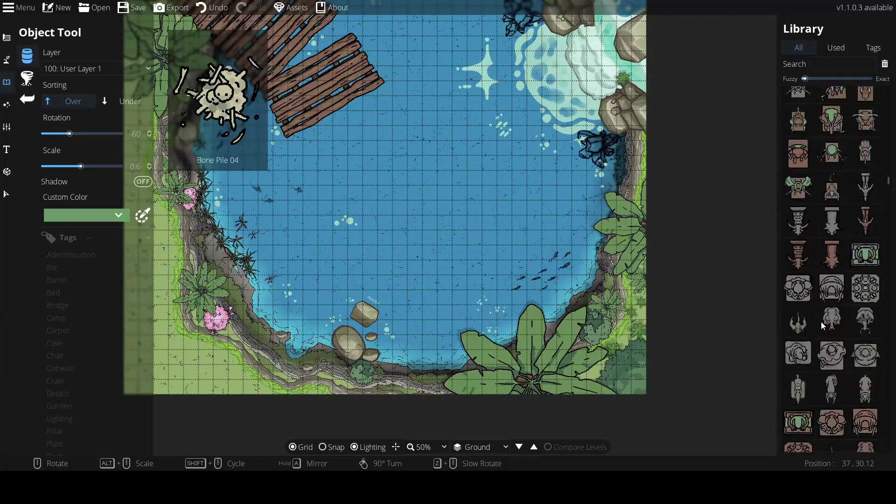
{"action": "scroll", "coordinate": [821, 321], "scroll_direction": "down", "scroll_amount": 5}
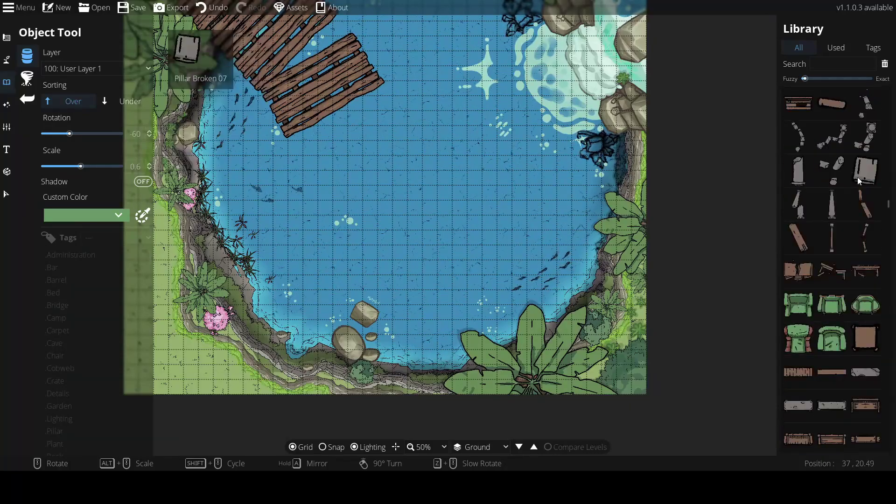
{"action": "left_click", "coordinate": [866, 137]}
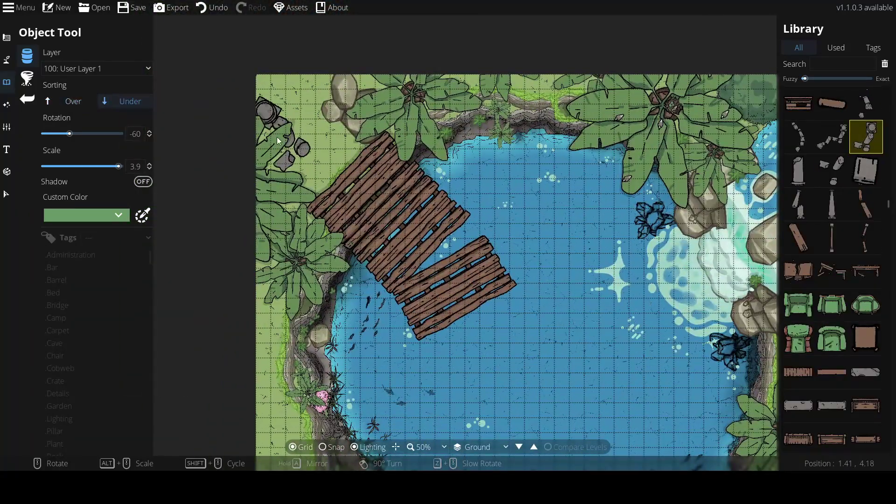
{"action": "scroll", "coordinate": [270, 147], "scroll_direction": "up", "scroll_amount": 1}
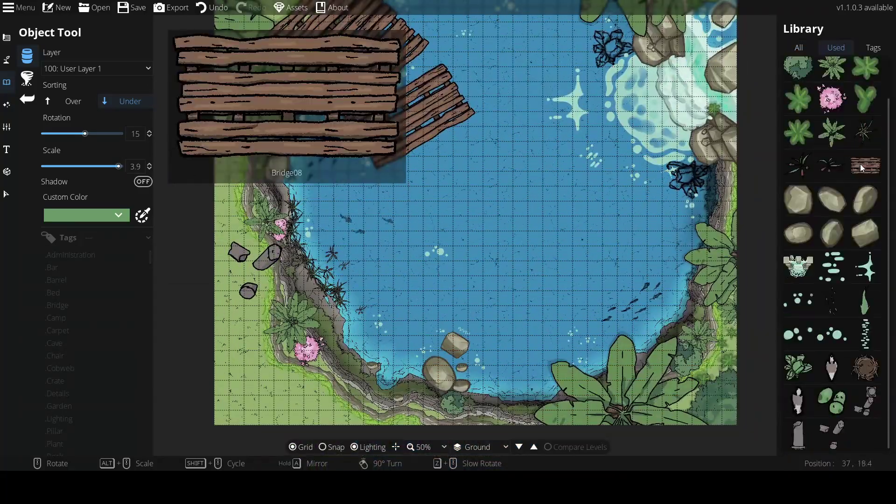
Try to place another plank bridge section over the southwest bank at rotation 30 and scale 3.9, with sorting set to Over
{"action": "scroll", "coordinate": [391, 233], "scroll_direction": "down", "scroll_amount": 2}
{"action": "scroll", "coordinate": [391, 237], "scroll_direction": "up", "scroll_amount": 4}
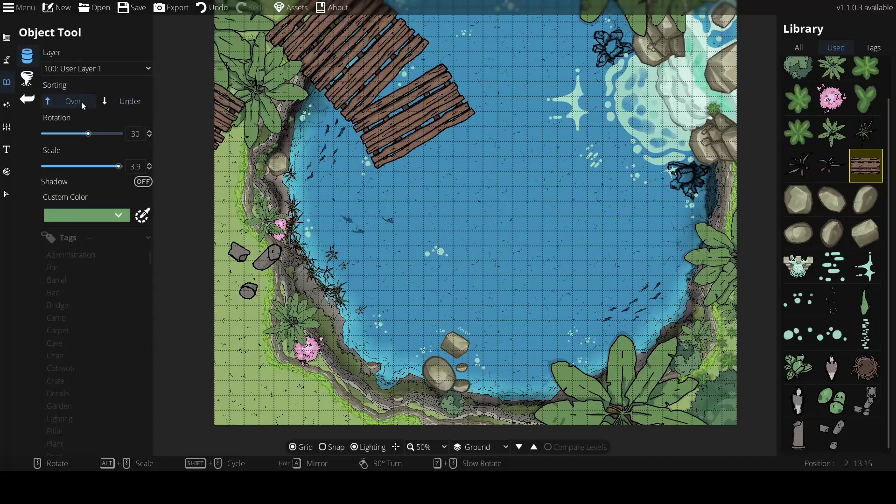
{"action": "left_click", "coordinate": [379, 321]}
{"action": "scroll", "coordinate": [411, 269], "scroll_direction": "down", "scroll_amount": 1}
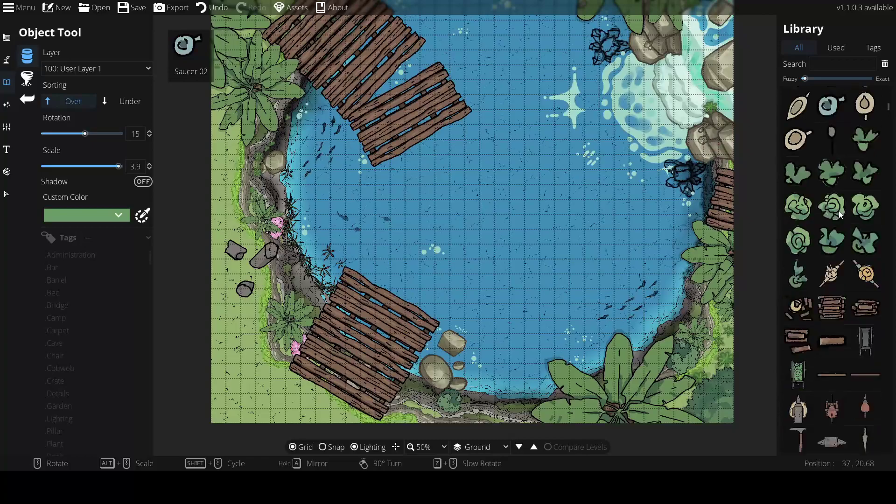
{"action": "scroll", "coordinate": [838, 211], "scroll_direction": "down", "scroll_amount": 10}
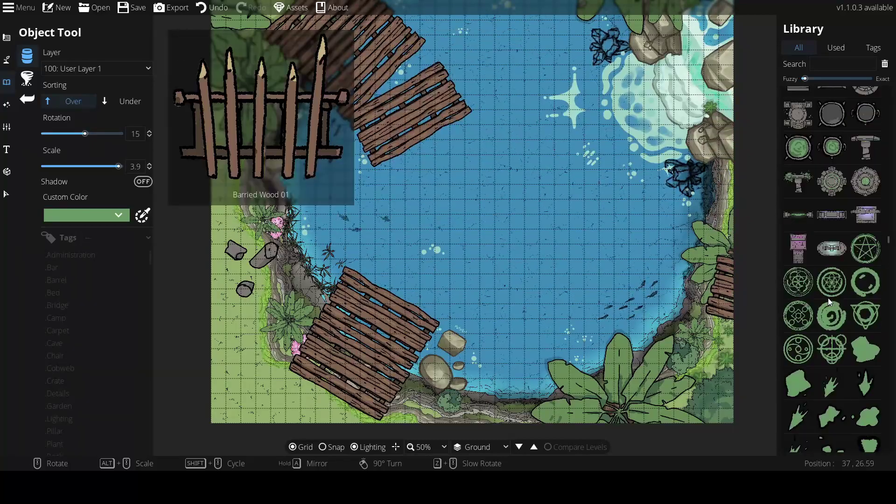
{"action": "left_click", "coordinate": [832, 271]}
{"action": "key", "text": "ctrl+z"}
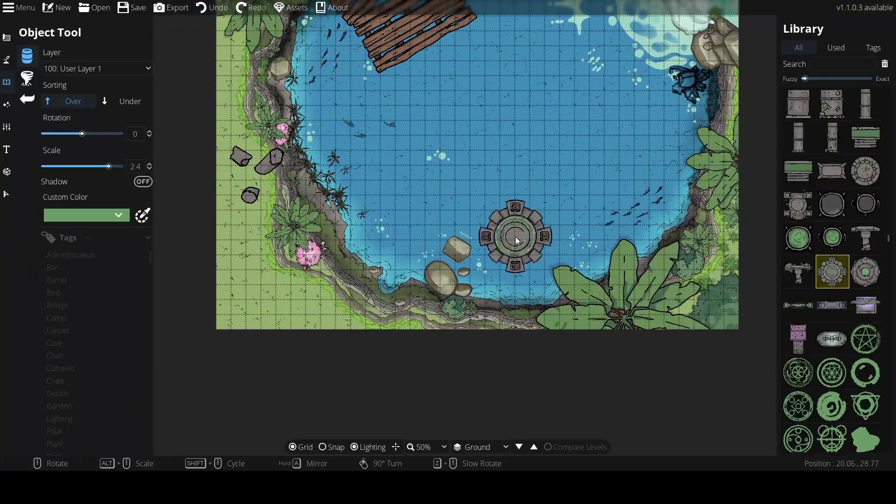
Search the object library for bridge and pick a broken stone bridge piece, enlarged to scale 4
{"action": "left_click", "coordinate": [847, 62]}
{"action": "type", "text": "bridge"}
{"action": "left_click", "coordinate": [865, 204]}
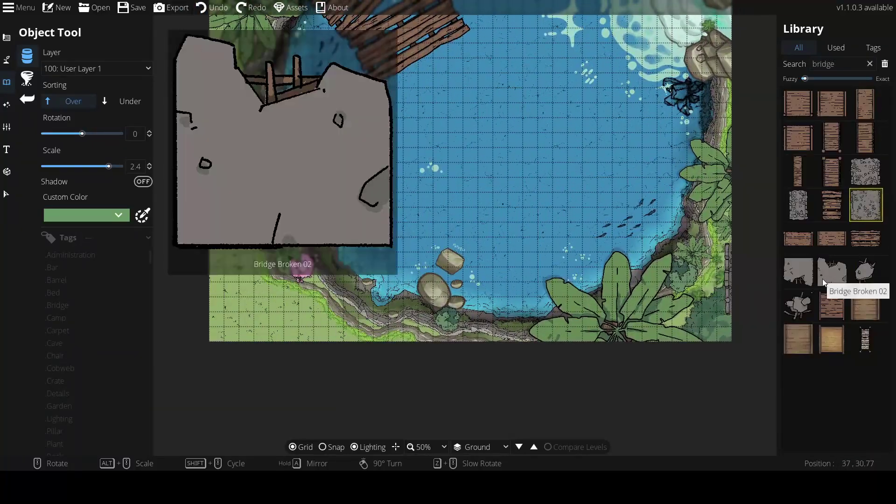
{"action": "scroll", "coordinate": [359, 251], "scroll_direction": "up", "scroll_amount": 3}
{"action": "scroll", "coordinate": [360, 251], "scroll_direction": "up", "scroll_amount": 4, "text": "alt"}
{"action": "scroll", "coordinate": [336, 262], "scroll_direction": "down", "scroll_amount": 4, "text": "shift"}
{"action": "scroll", "coordinate": [419, 233], "scroll_direction": "down", "scroll_amount": 13}
Place two facing broken stone bridge pieces from the south map edge into the lake, on 100: User Layer 1 with sorting set to Over
{"action": "left_click", "coordinate": [97, 69]}
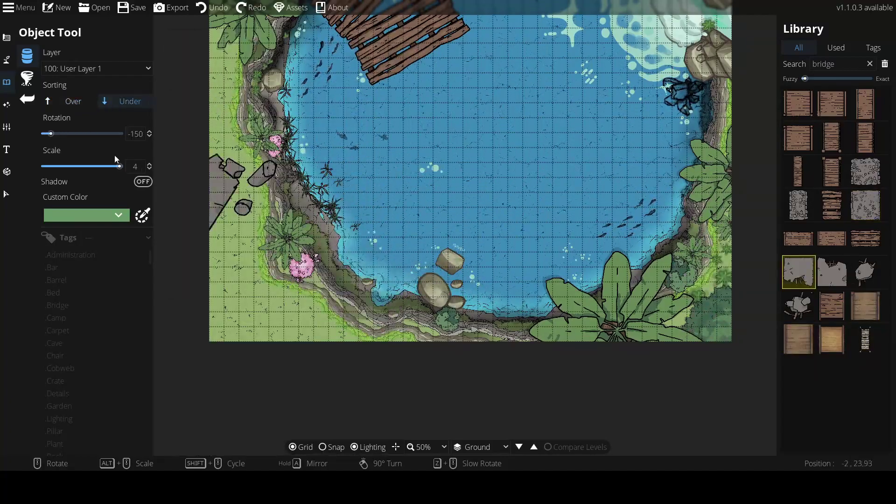
{"action": "left_click", "coordinate": [86, 114]}
{"action": "left_click", "coordinate": [96, 69]}
{"action": "left_click", "coordinate": [102, 148]}
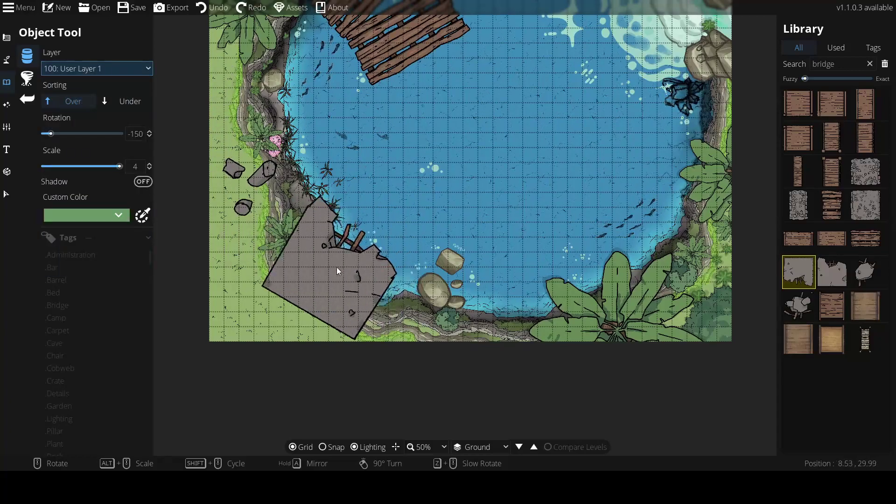
{"action": "left_click", "coordinate": [835, 280]}
{"action": "scroll", "coordinate": [326, 256], "scroll_direction": "up", "scroll_amount": 10}
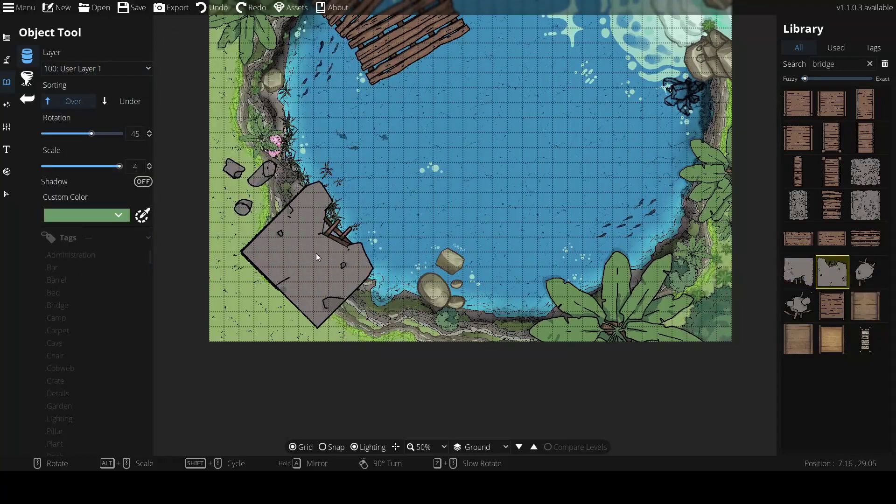
{"action": "left_click", "coordinate": [443, 290]}
{"action": "left_click", "coordinate": [444, 209]}
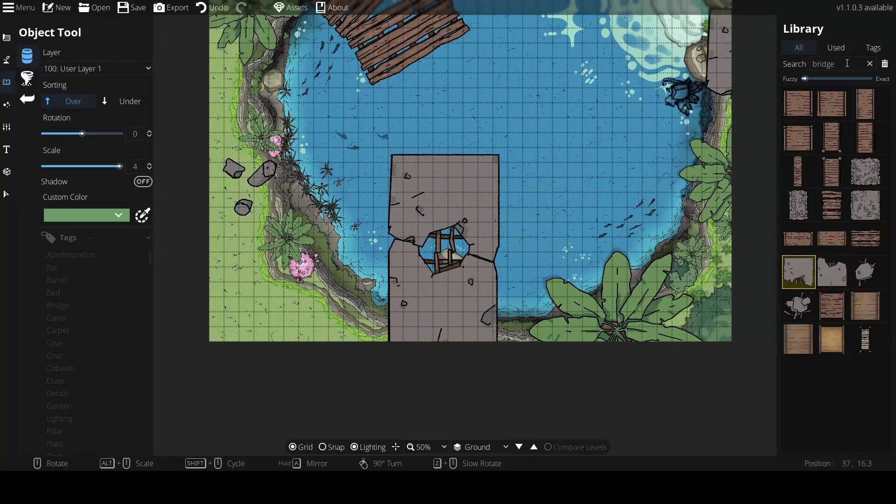
Search the library for pillar and place a toppled broken pillar on the stone bridge's north half at scale 3.1
{"action": "double_click", "coordinate": [836, 64]}
{"action": "type", "text": "pillar"}
{"action": "mouse_move", "coordinate": [834, 289]}
{"action": "left_click", "coordinate": [865, 325]}
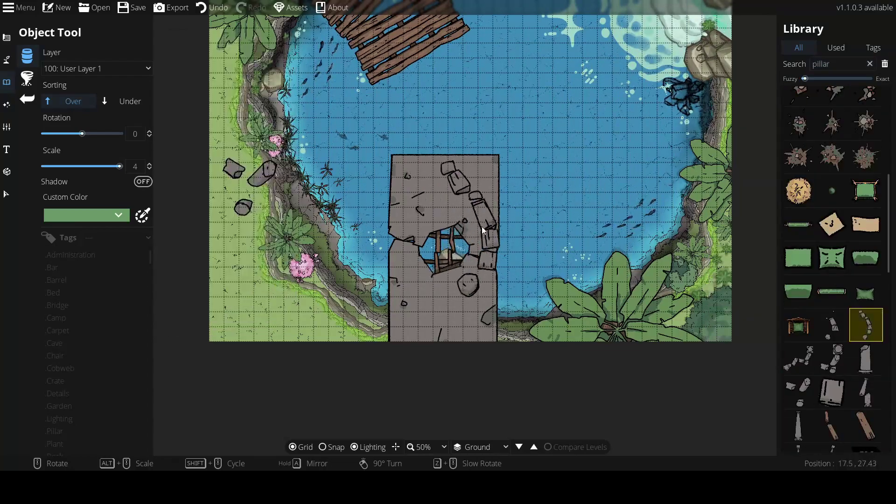
{"action": "scroll", "coordinate": [451, 243], "scroll_direction": "down", "scroll_amount": 1, "text": "shift"}
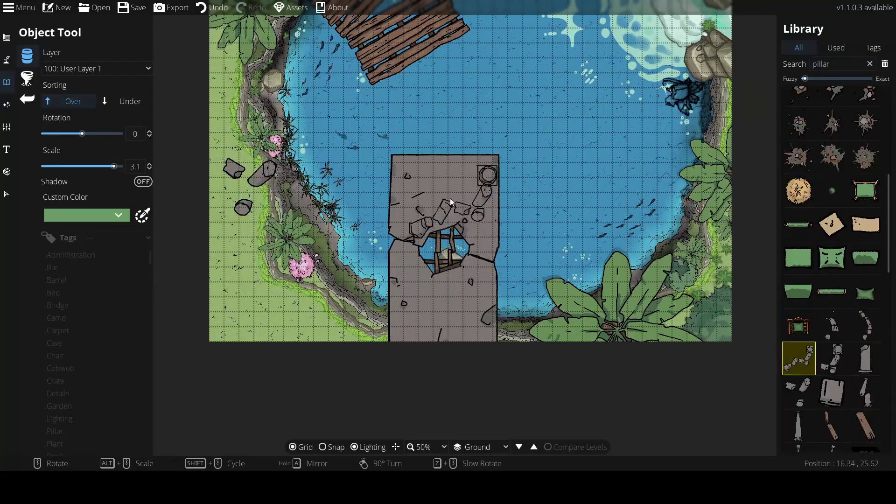
{"action": "left_click", "coordinate": [452, 194]}
Scatter broken pillar pieces in the lake north of the stone bridge, on the -100: Below Water layer
{"action": "left_click", "coordinate": [81, 69]}
{"action": "left_click", "coordinate": [75, 82]}
{"action": "left_click", "coordinate": [396, 134]}
{"action": "left_click", "coordinate": [487, 86]}
{"action": "left_click", "coordinate": [801, 389]}
{"action": "left_click_drag", "start_coordinate": [552, 160], "coordinate": [561, 301]}
{"action": "left_click", "coordinate": [561, 301]}
Add a wooden post under the plank bridge's south corner on 100: User Layer 1, with a small water sparkle at its foot
{"action": "scroll", "coordinate": [866, 342], "scroll_direction": "down", "scroll_amount": 2}
{"action": "left_click", "coordinate": [865, 342]}
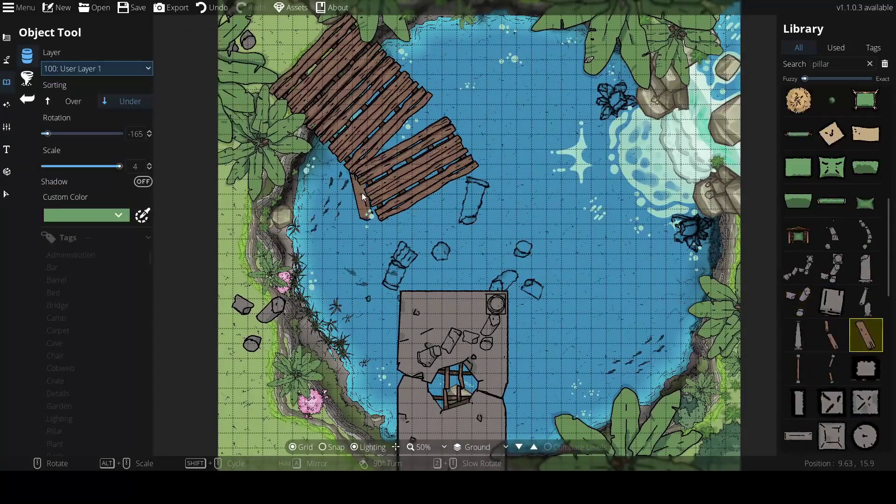
{"action": "type", "text": "r"}
{"action": "left_click", "coordinate": [832, 301]}
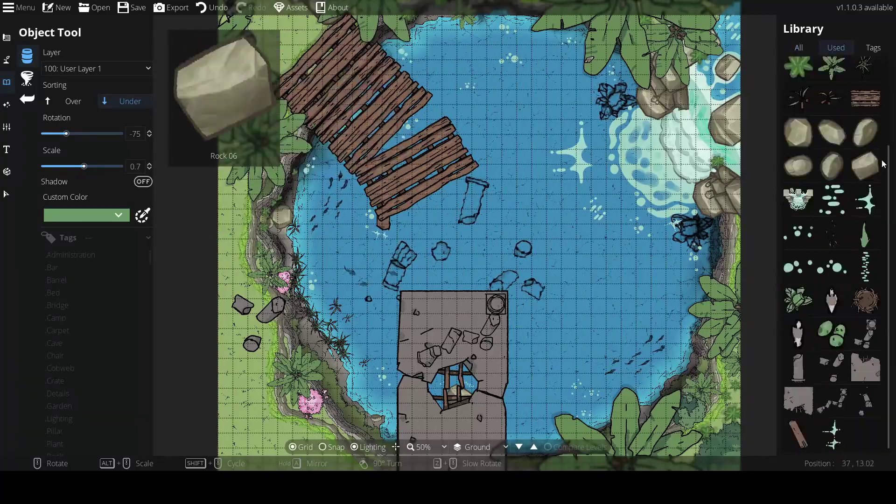
Place submerged wooden posts beneath the plank bridge's outer end on the -100: Below Water layer, with sorting set to Under
{"action": "left_click", "coordinate": [799, 434]}
{"action": "left_click", "coordinate": [95, 69]}
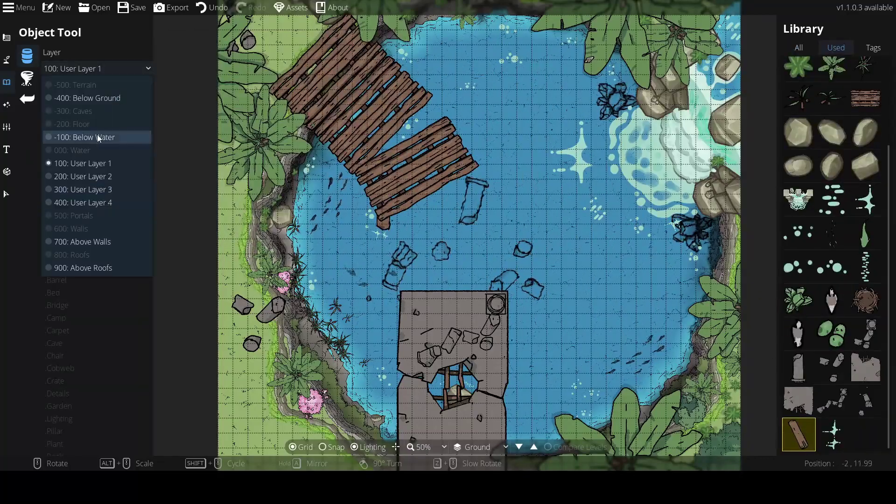
{"action": "left_click", "coordinate": [75, 134]}
{"action": "scroll", "coordinate": [351, 218], "scroll_direction": "up", "scroll_amount": 6}
{"action": "scroll", "coordinate": [349, 215], "scroll_direction": "down", "scroll_amount": 5}
{"action": "scroll", "coordinate": [253, 216], "scroll_direction": "up", "scroll_amount": 10}
{"action": "scroll", "coordinate": [258, 175], "scroll_direction": "down", "scroll_amount": 6}
{"action": "scroll", "coordinate": [502, 255], "scroll_direction": "up", "scroll_amount": 3}
{"action": "scroll", "coordinate": [413, 230], "scroll_direction": "down", "scroll_amount": 2}
{"action": "scroll", "coordinate": [326, 194], "scroll_direction": "up", "scroll_amount": 2}
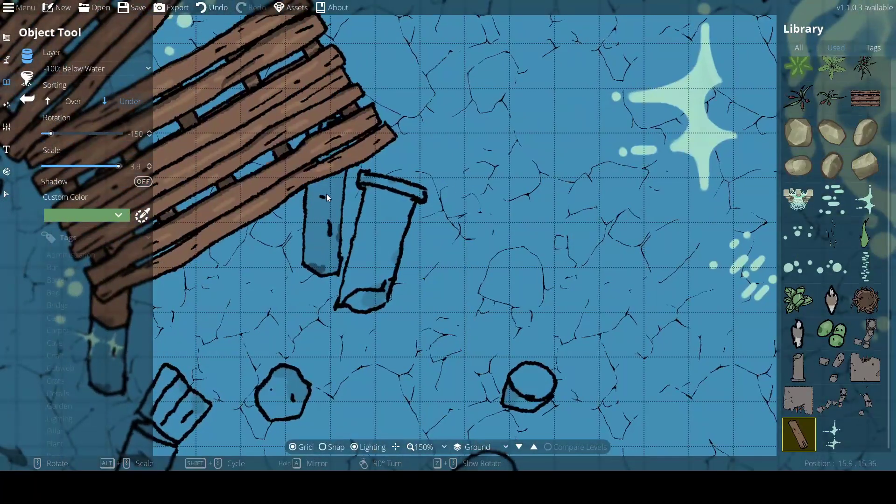
{"action": "left_click", "coordinate": [325, 158]}
Add water ripples around the submerged post at the plank bridge's outer end, on 100: User Layer 1
{"action": "left_click", "coordinate": [832, 200]}
{"action": "left_click", "coordinate": [96, 69]}
{"action": "left_click", "coordinate": [115, 164]}
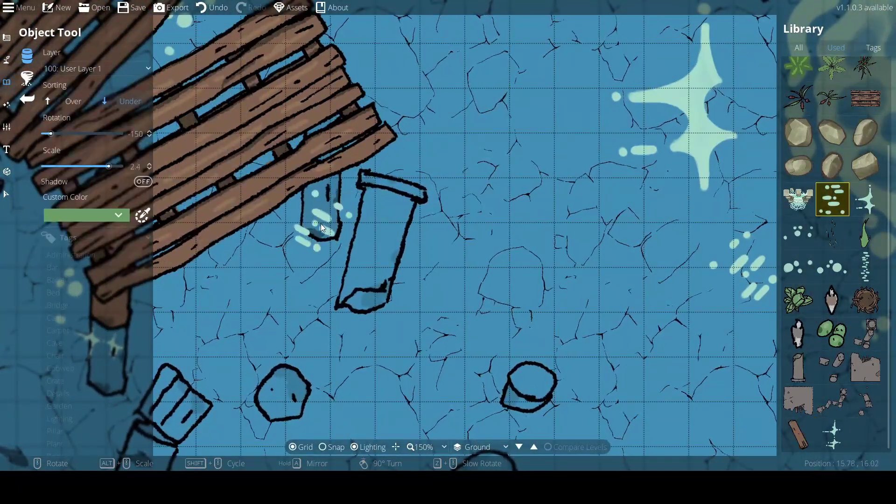
{"action": "left_click", "coordinate": [319, 216]}
{"action": "left_click", "coordinate": [798, 232]}
{"action": "left_click", "coordinate": [865, 266]}
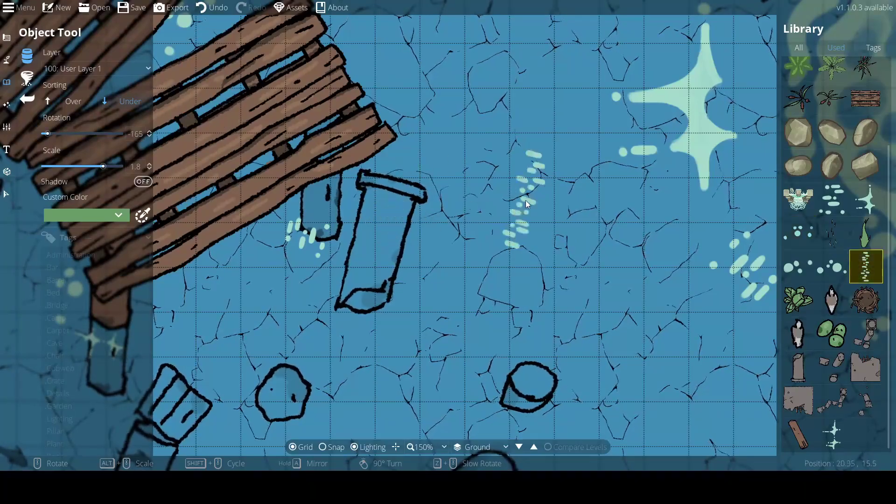
{"action": "scroll", "coordinate": [522, 210], "scroll_direction": "down", "scroll_amount": 2}
{"action": "scroll", "coordinate": [516, 242], "scroll_direction": "down", "scroll_amount": 4}
Place a stone corner table with a round top in both south corners of the stone bridge, at scale 2.7 with sorting set to Over
{"action": "left_click", "coordinate": [798, 47]}
{"action": "scroll", "coordinate": [847, 252], "scroll_direction": "down", "scroll_amount": 5}
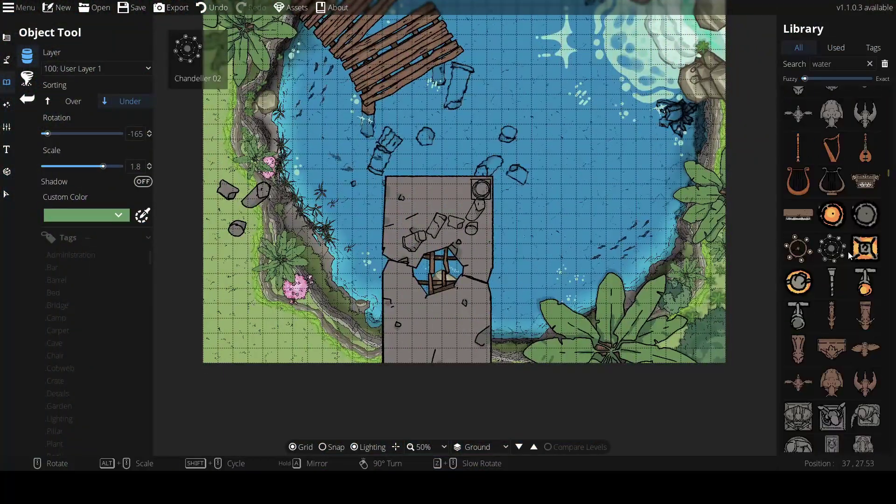
{"action": "scroll", "coordinate": [847, 259], "scroll_direction": "down", "scroll_amount": 8}
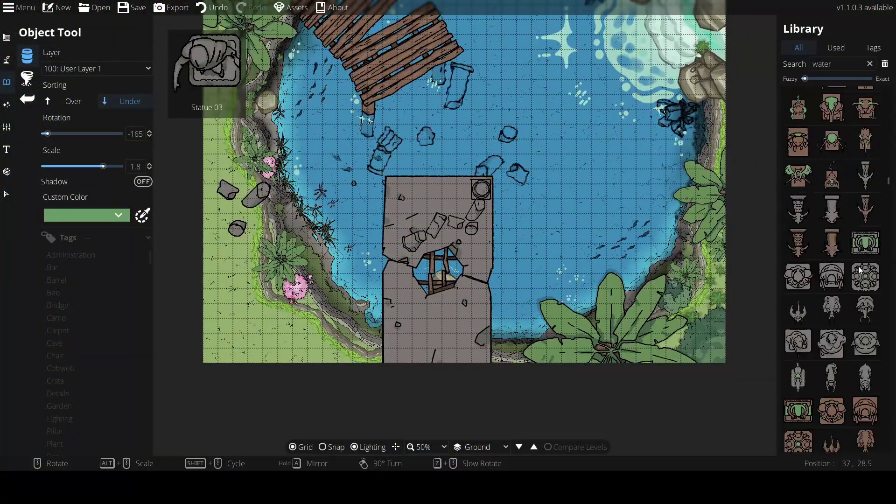
{"action": "scroll", "coordinate": [859, 268], "scroll_direction": "down", "scroll_amount": 10}
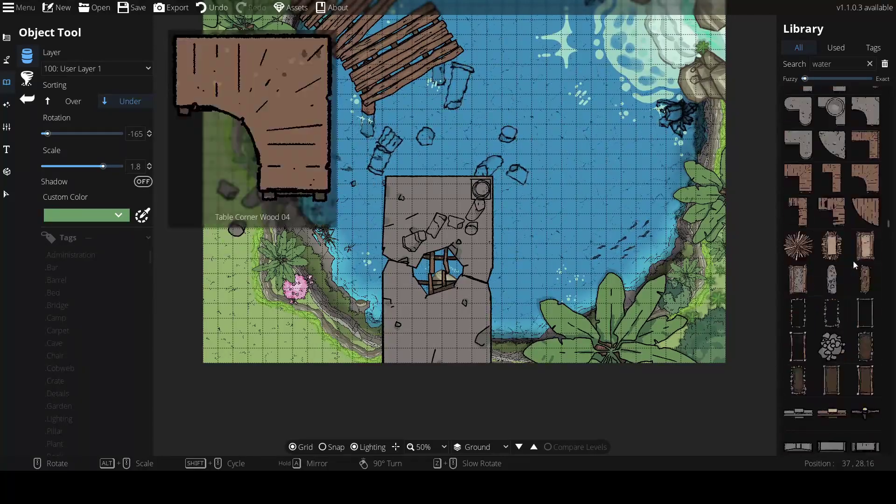
{"action": "left_click", "coordinate": [837, 109]}
{"action": "scroll", "coordinate": [420, 208], "scroll_direction": "up", "scroll_amount": 4}
{"action": "scroll", "coordinate": [438, 315], "scroll_direction": "up", "scroll_amount": 9}
{"action": "scroll", "coordinate": [460, 337], "scroll_direction": "up", "scroll_amount": 9, "text": "alt"}
{"action": "left_click", "coordinate": [466, 342]}
{"action": "scroll", "coordinate": [467, 343], "scroll_direction": "up", "scroll_amount": 6}
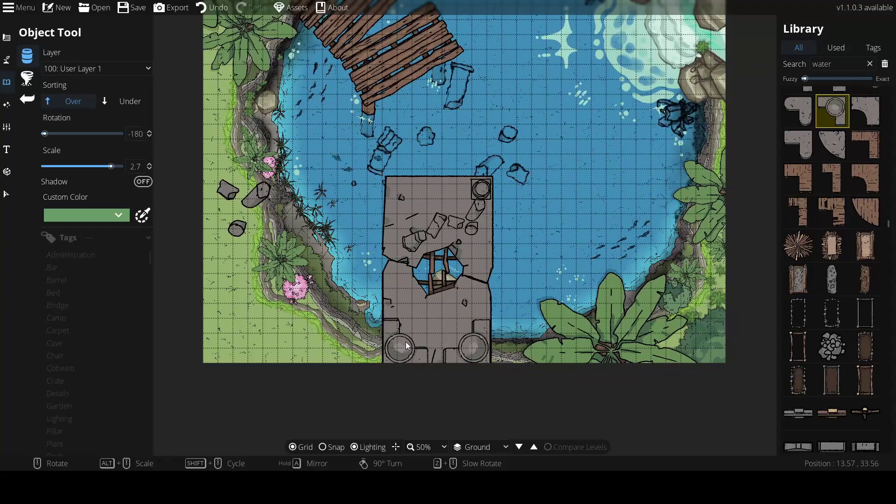
{"action": "left_click", "coordinate": [406, 345]}
Place round green-centred magic basins at scale 2.9 on the two stone corner pieces at the bridge's south end
{"action": "scroll", "coordinate": [831, 247], "scroll_direction": "down", "scroll_amount": 10}
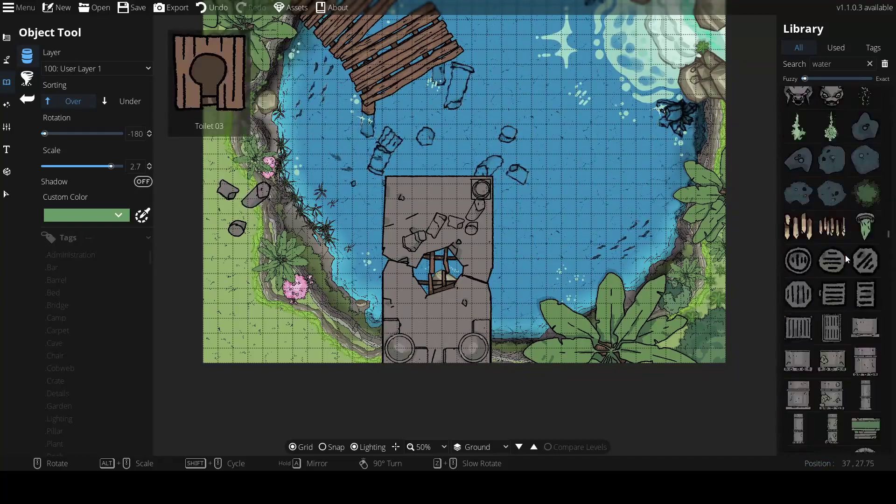
{"action": "scroll", "coordinate": [845, 254], "scroll_direction": "down", "scroll_amount": 5}
{"action": "left_click", "coordinate": [831, 349]}
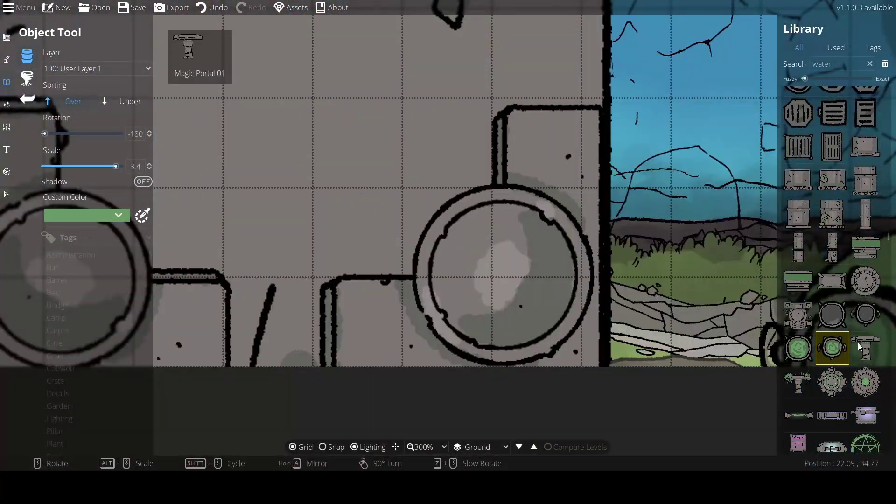
{"action": "left_click", "coordinate": [798, 348]}
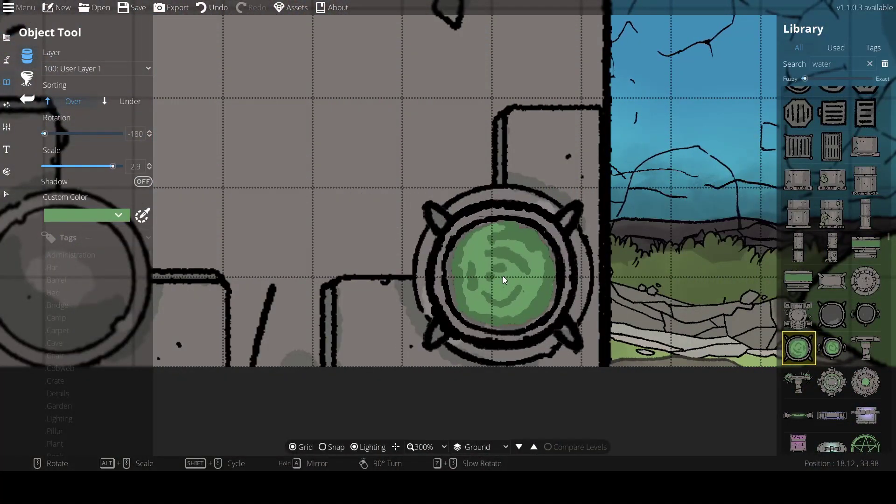
{"action": "left_click", "coordinate": [503, 276]}
Place the large round stone portal with a green centre over the bridge's broken middle, at scale 2.1 with shadow on
{"action": "scroll", "coordinate": [495, 160], "scroll_direction": "down", "scroll_amount": 5, "text": "shift"}
{"action": "scroll", "coordinate": [486, 159], "scroll_direction": "down", "scroll_amount": 3}
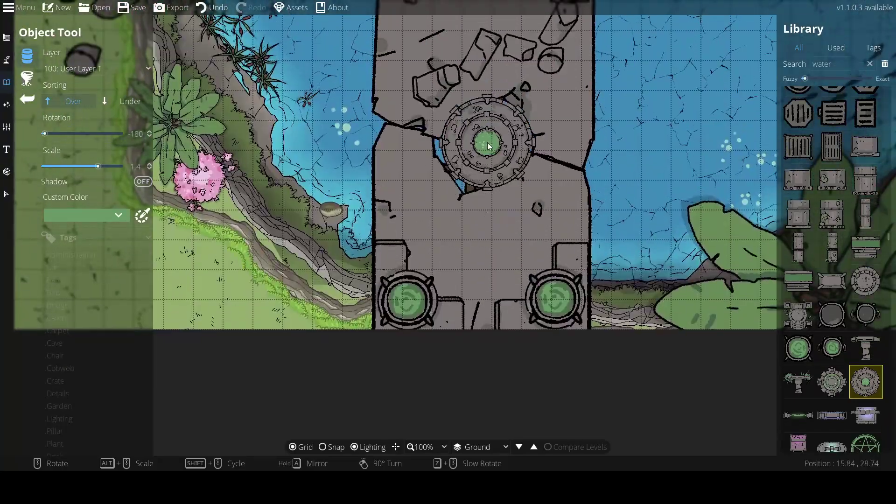
{"action": "scroll", "coordinate": [469, 209], "scroll_direction": "down", "scroll_amount": 8, "text": "alt"}
{"action": "left_click", "coordinate": [143, 182]}
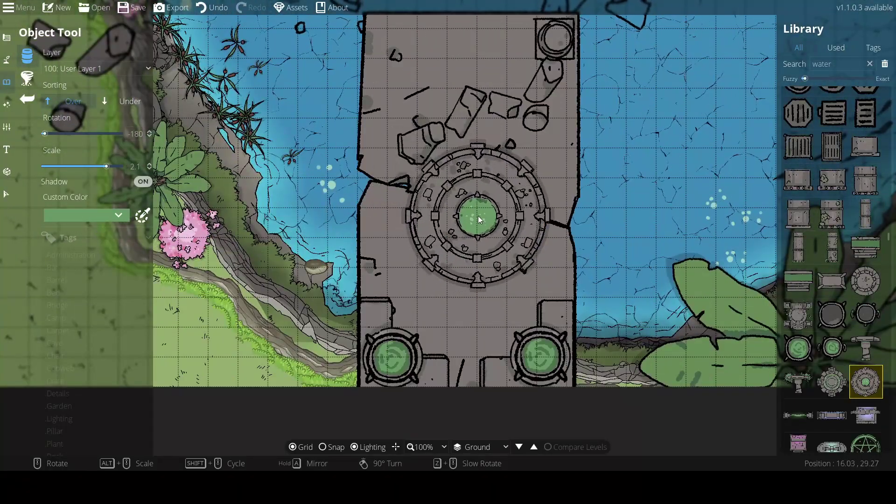
{"action": "scroll", "coordinate": [466, 218], "scroll_direction": "down", "scroll_amount": 4, "text": "alt"}
{"action": "scroll", "coordinate": [466, 218], "scroll_direction": "down", "scroll_amount": 6, "text": "alt"}
{"action": "scroll", "coordinate": [474, 225], "scroll_direction": "down", "scroll_amount": 1}
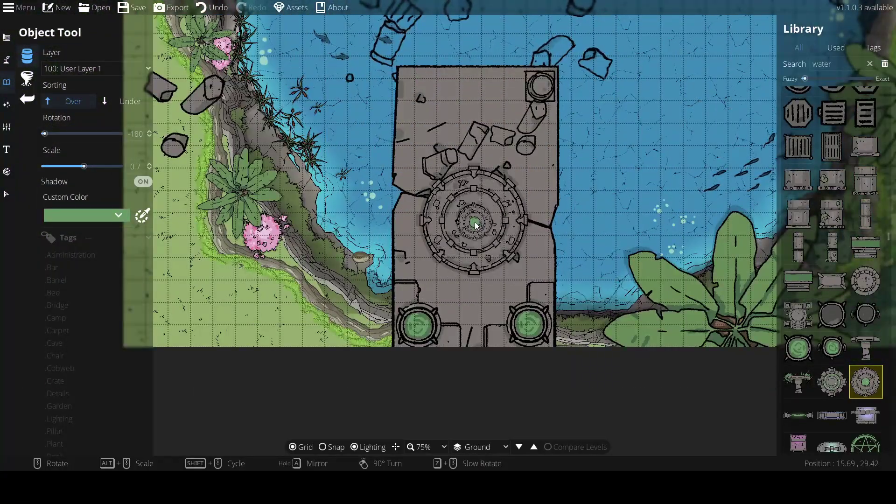
{"action": "left_click", "coordinate": [476, 225]}
Place a green Sum Circle 09 summoning symbol on the north part of the stone bridge
{"action": "scroll", "coordinate": [832, 233], "scroll_direction": "down", "scroll_amount": 5}
{"action": "left_click", "coordinate": [833, 324]}
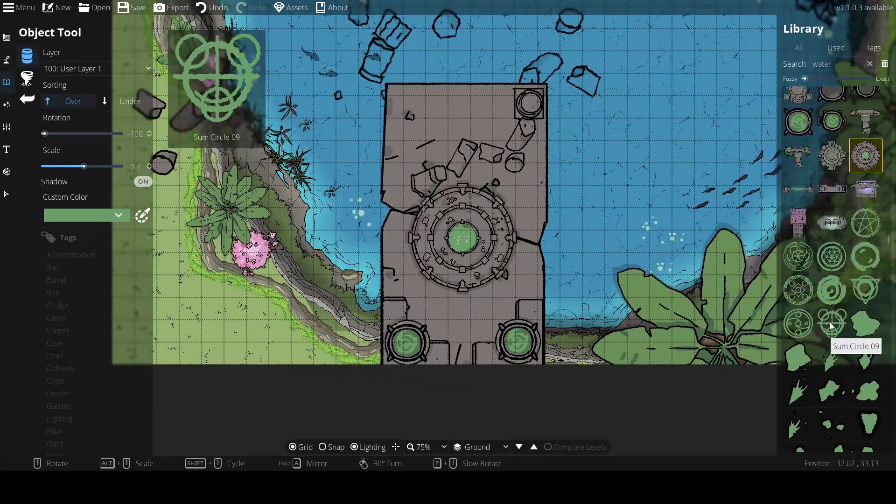
{"action": "scroll", "coordinate": [470, 119], "scroll_direction": "up", "scroll_amount": 16, "text": "alt"}
{"action": "scroll", "coordinate": [469, 119], "scroll_direction": "up", "scroll_amount": 4, "text": "shift"}
{"action": "scroll", "coordinate": [457, 239], "scroll_direction": "up", "scroll_amount": 8, "text": "alt"}
{"action": "scroll", "coordinate": [476, 326], "scroll_direction": "up", "scroll_amount": 6}
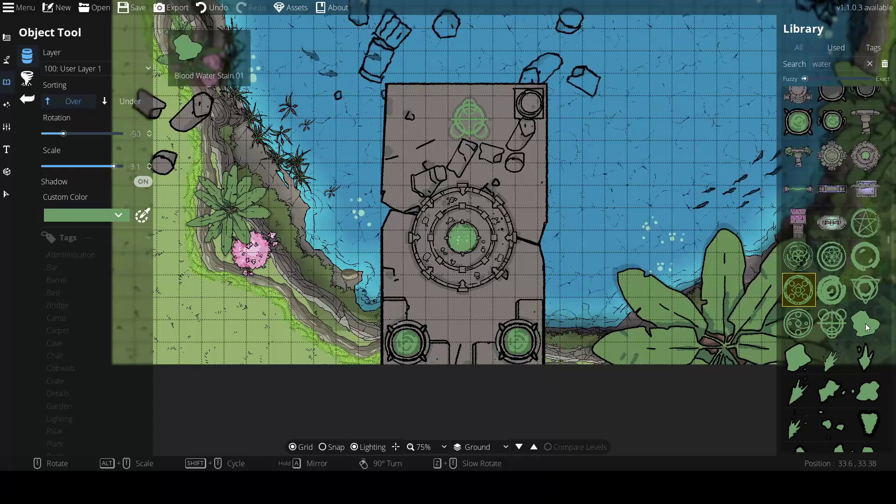
Add a second waterfall framed by rocks on the lake's west bank, with the waterfall at rotation -90 and scale 2.3
{"action": "scroll", "coordinate": [496, 231], "scroll_direction": "down", "scroll_amount": 4, "text": "shift"}
{"action": "left_click_drag", "start_coordinate": [697, 199], "coordinate": [654, 194]}
{"action": "left_click", "coordinate": [835, 48]}
{"action": "left_click", "coordinate": [865, 96]}
{"action": "left_click_drag", "start_coordinate": [545, 159], "coordinate": [584, 276]}
{"action": "scroll", "coordinate": [585, 275], "scroll_direction": "up", "scroll_amount": 9, "text": "alt"}
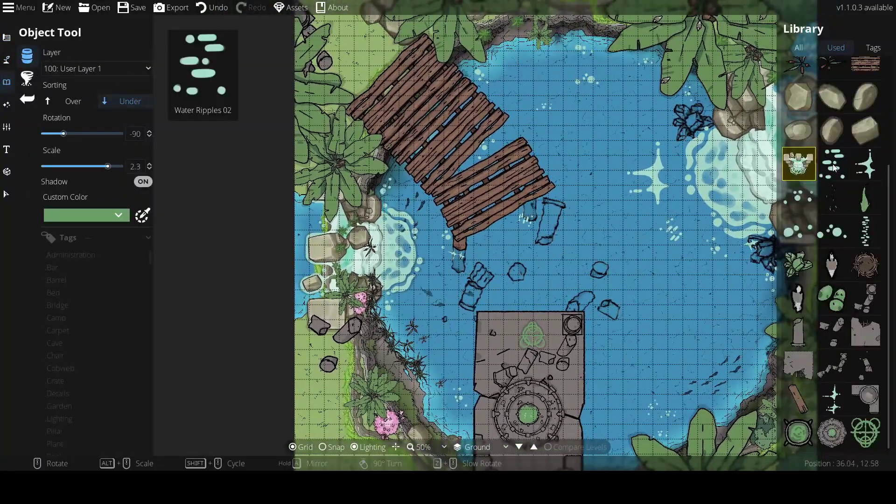
Place groups of fish at scale 2.3 on the Below Water layer near the large sparkle in the lake
{"action": "left_click", "coordinate": [829, 200]}
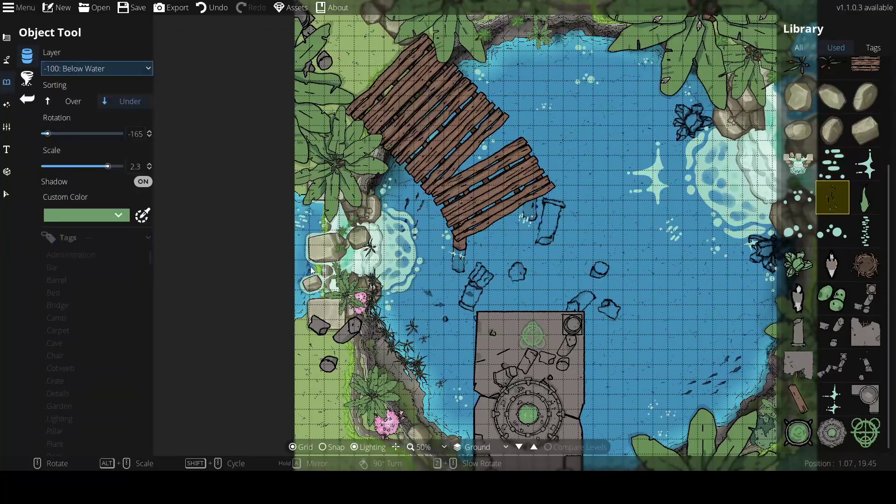
{"action": "key", "text": "s"}
{"action": "key", "text": "d"}
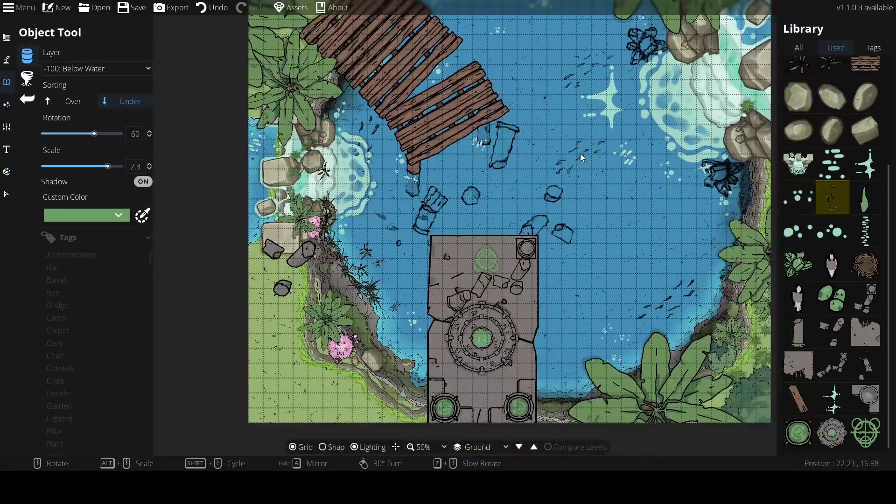
Place birds and a nest with green eggs on the large west-bank palm, using User Layer 1 with shadow off
{"action": "left_click", "coordinate": [830, 263]}
{"action": "key", "text": "w"}
{"action": "key", "text": "a"}
{"action": "left_click", "coordinate": [97, 69]}
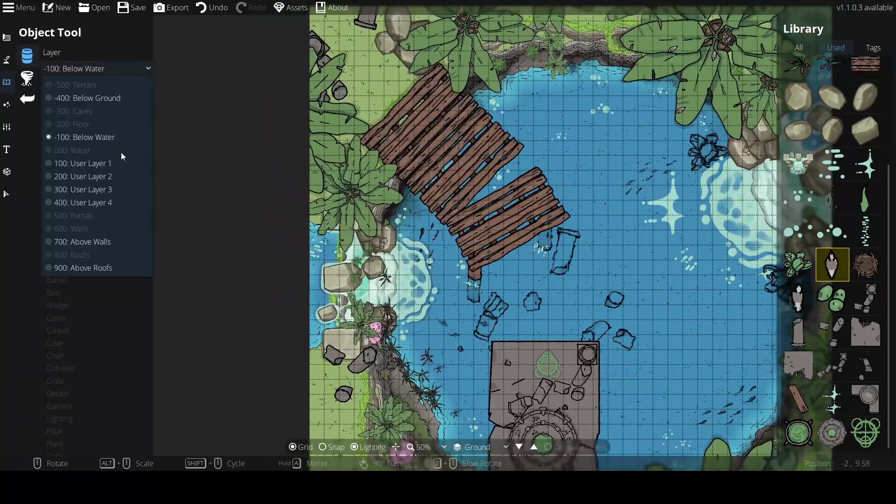
{"action": "left_click", "coordinate": [125, 146]}
{"action": "scroll", "coordinate": [511, 199], "scroll_direction": "up", "scroll_amount": 4}
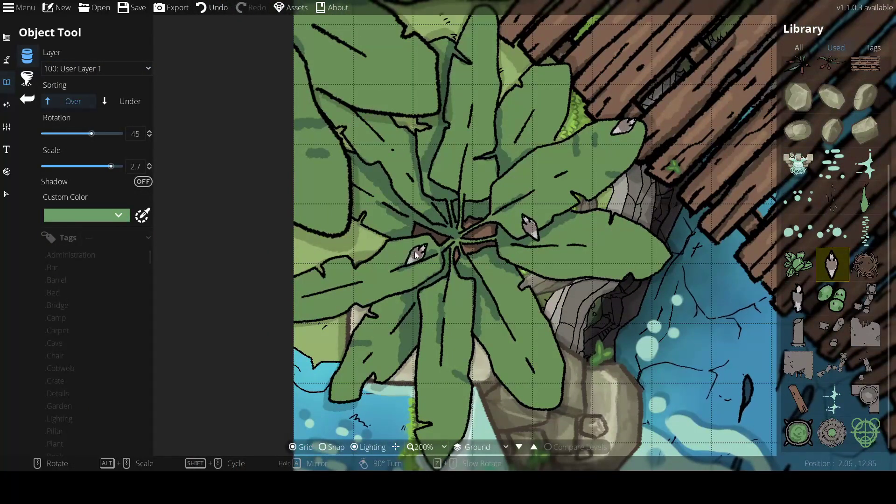
{"action": "scroll", "coordinate": [444, 291], "scroll_direction": "down", "scroll_amount": 1, "text": "shift"}
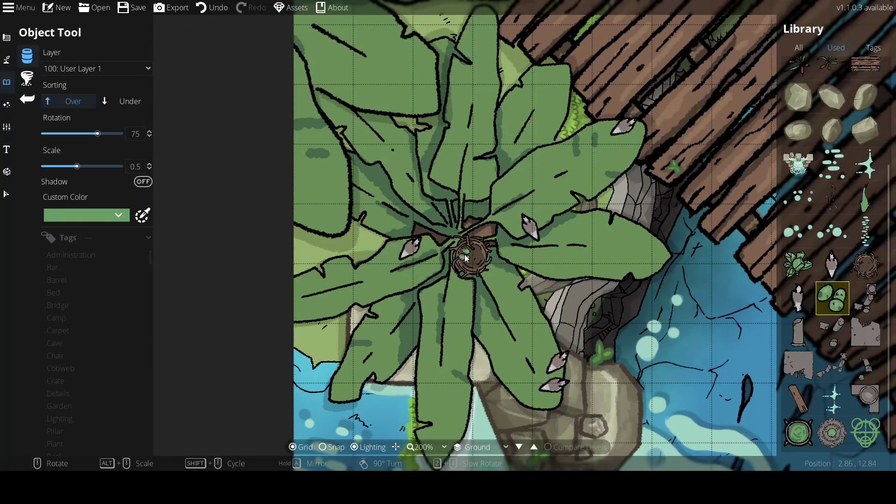
{"action": "scroll", "coordinate": [522, 232], "scroll_direction": "up", "scroll_amount": 1, "text": "shift"}
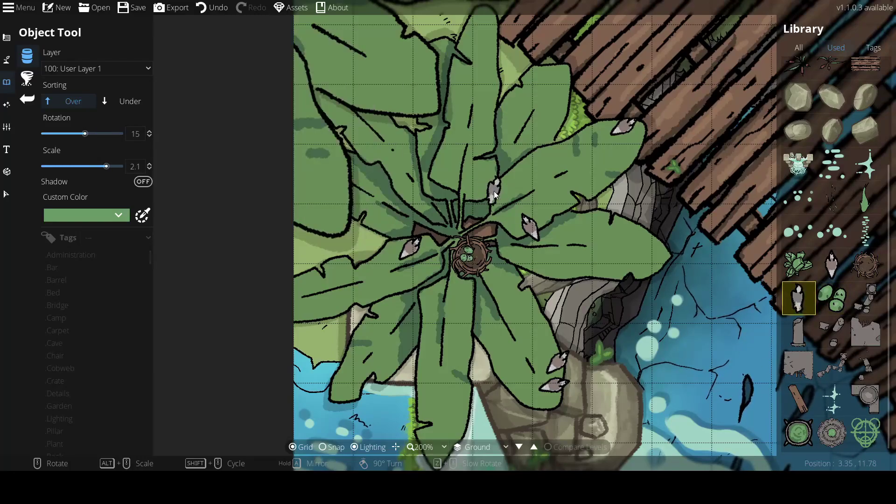
Place small birds at scales from 1.1 to 1.3 on the smaller palm beside the west waterfall
{"action": "scroll", "coordinate": [427, 106], "scroll_direction": "down", "scroll_amount": 4}
{"action": "key", "text": "s"}
{"action": "scroll", "coordinate": [366, 139], "scroll_direction": "up", "scroll_amount": 5}
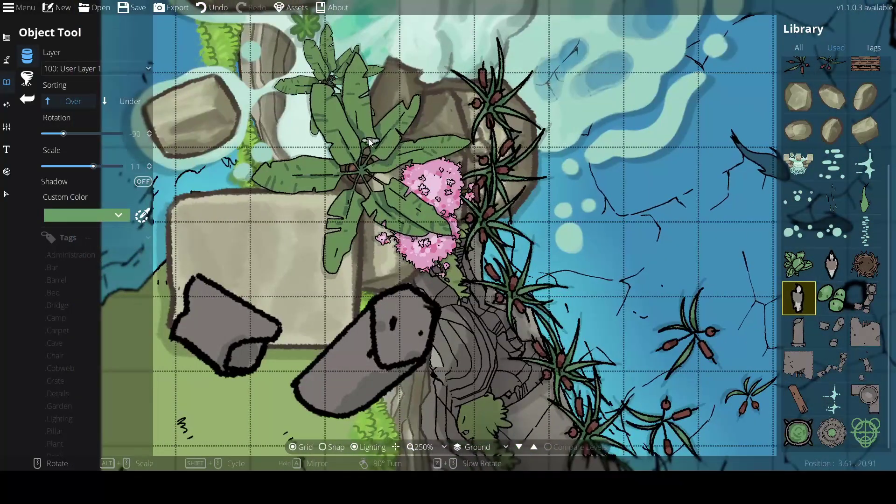
{"action": "scroll", "coordinate": [420, 213], "scroll_direction": "up", "scroll_amount": 2, "text": "shift"}
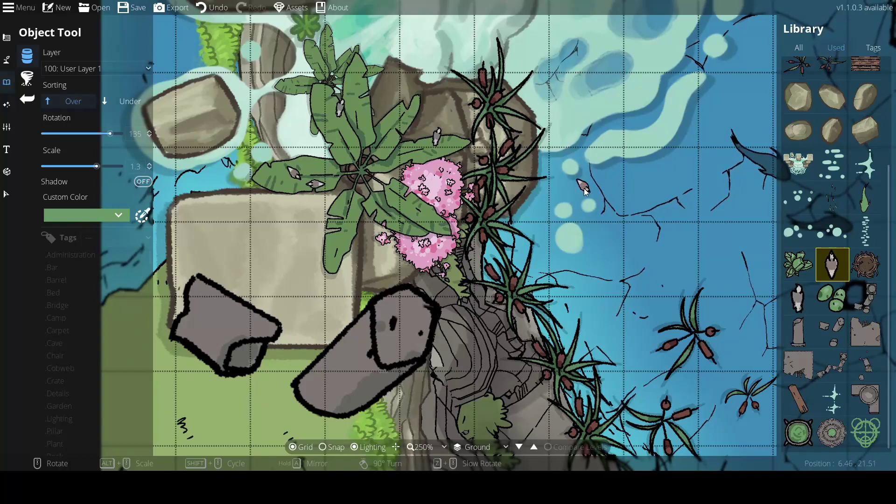
Add water ripples and sparkles to the lake around the foot of the west waterfall
{"action": "scroll", "coordinate": [584, 185], "scroll_direction": "down", "scroll_amount": 5}
{"action": "scroll", "coordinate": [449, 249], "scroll_direction": "up", "scroll_amount": 3, "text": "shift"}
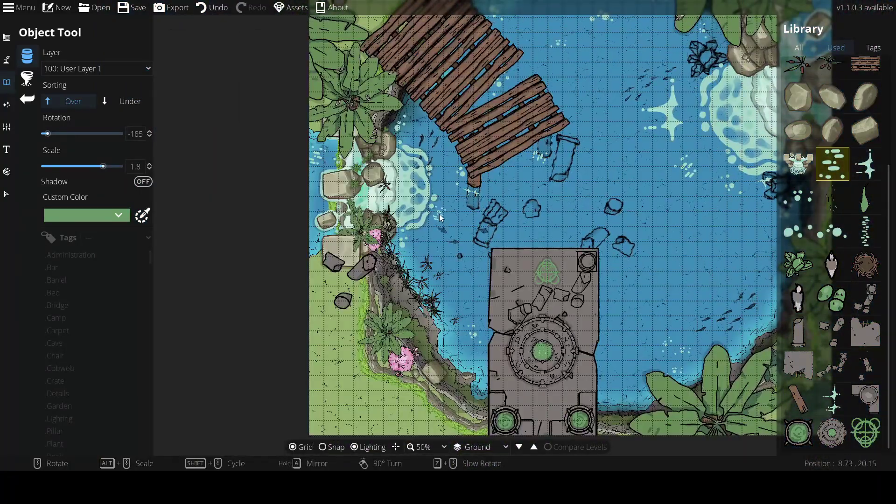
{"action": "scroll", "coordinate": [438, 188], "scroll_direction": "down", "scroll_amount": 1, "text": "shift"}
{"action": "key", "text": "Right"}
{"action": "key", "text": "Up"}
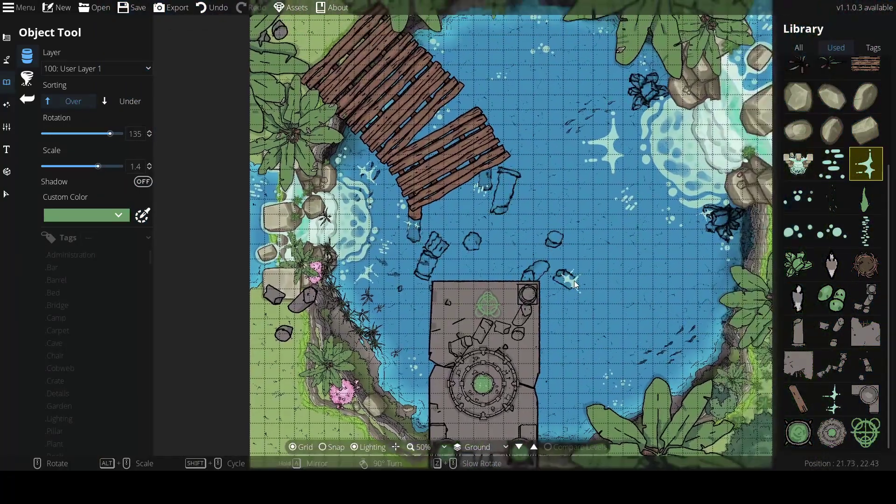
Scatter pale bubble clusters across the open water east of the stone bridge
{"action": "scroll", "coordinate": [466, 261], "scroll_direction": "down", "scroll_amount": 6}
{"action": "scroll", "coordinate": [568, 363], "scroll_direction": "down", "scroll_amount": 4, "text": "shift"}
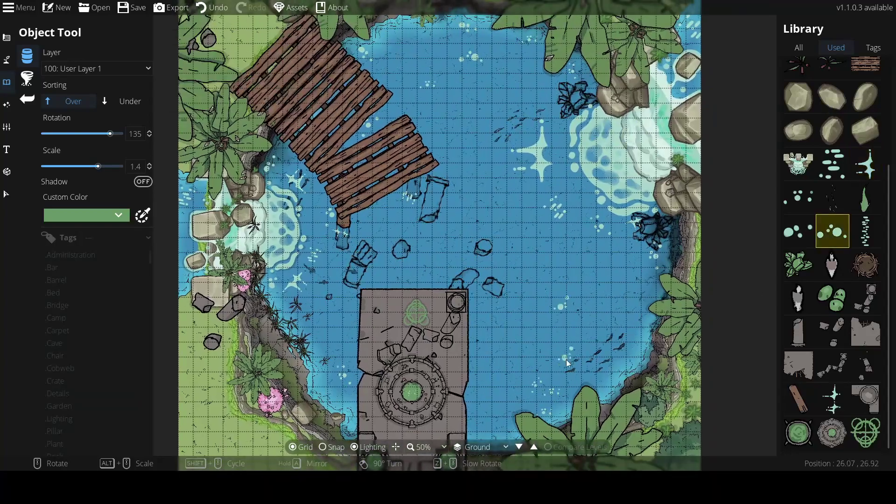
{"action": "left_click", "coordinate": [493, 355]}
{"action": "scroll", "coordinate": [492, 355], "scroll_direction": "up", "scroll_amount": 4, "text": "shift"}
{"action": "scroll", "coordinate": [492, 355], "scroll_direction": "up", "scroll_amount": 6}
{"action": "left_click_drag", "start_coordinate": [480, 367], "coordinate": [524, 218]}
{"action": "scroll", "coordinate": [824, 297], "scroll_direction": "up", "scroll_amount": 4}
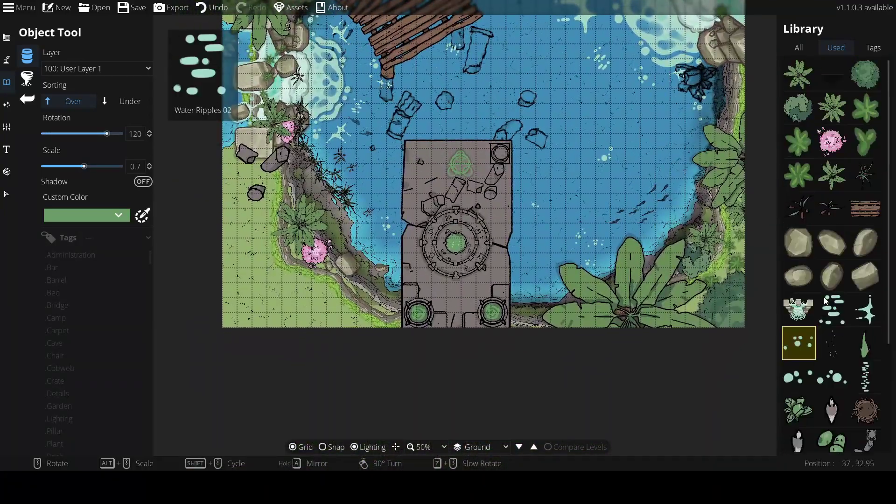
{"action": "left_click", "coordinate": [832, 75]}
{"action": "left_click_drag", "start_coordinate": [463, 299], "coordinate": [451, 257]}
{"action": "scroll", "coordinate": [439, 261], "scroll_direction": "up", "scroll_amount": 4}
{"action": "scroll", "coordinate": [439, 261], "scroll_direction": "up", "scroll_amount": 3, "text": "alt"}
{"action": "left_click", "coordinate": [125, 102]}
{"action": "scroll", "coordinate": [406, 266], "scroll_direction": "up", "scroll_amount": 3, "text": "ctrl"}
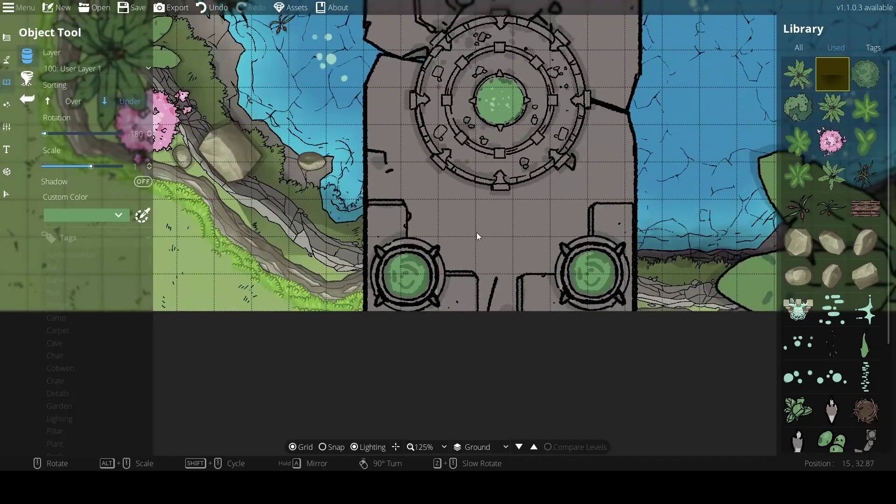
{"action": "left_click", "coordinate": [218, 10]}
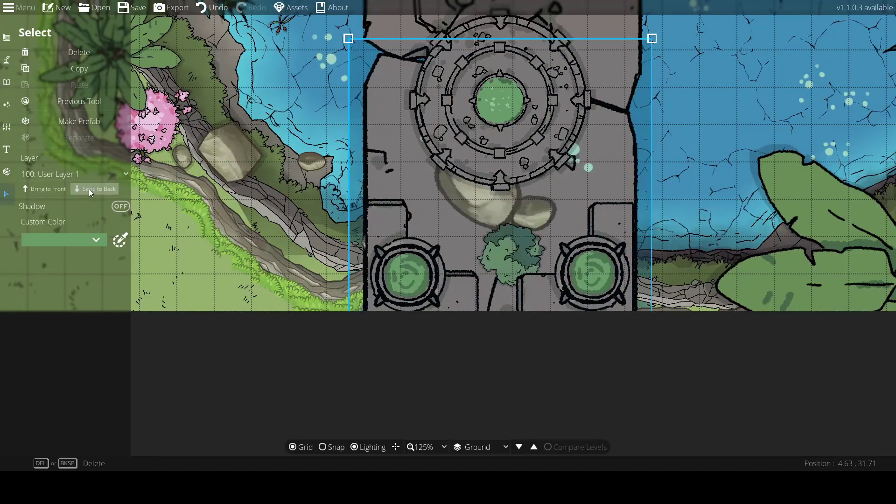
Try to send the rocks showing on the stone bridge's south section to the back
{"action": "left_click", "coordinate": [489, 215]}
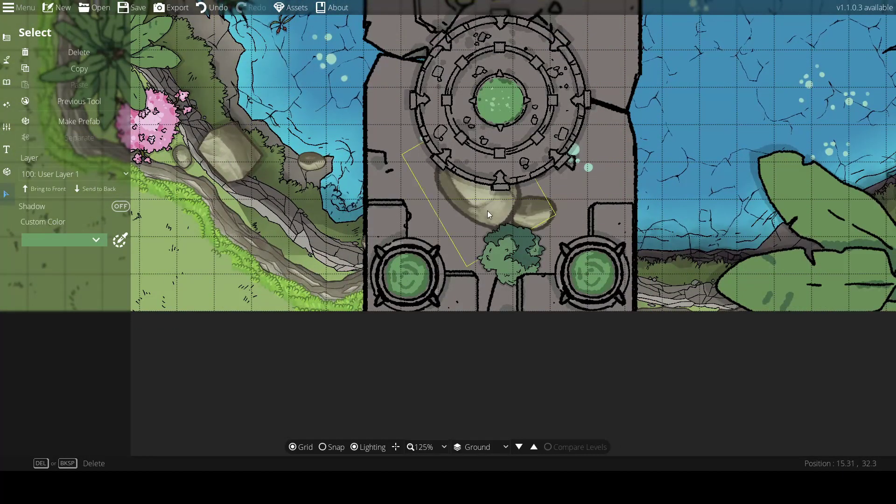
{"action": "left_click", "coordinate": [99, 189]}
{"action": "scroll", "coordinate": [346, 208], "scroll_direction": "down", "scroll_amount": 3}
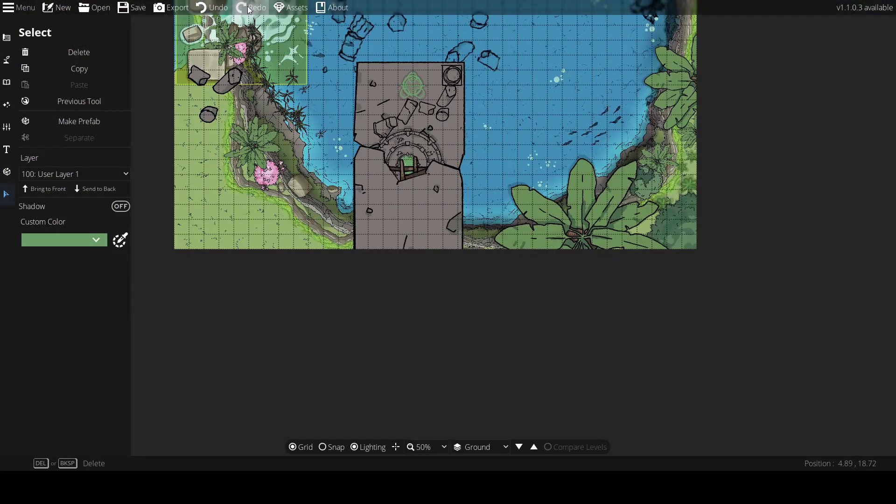
Replace the bridge's south stone piece with a new one at rotation -180 and scale 4, sorted under
{"action": "left_click", "coordinate": [86, 54]}
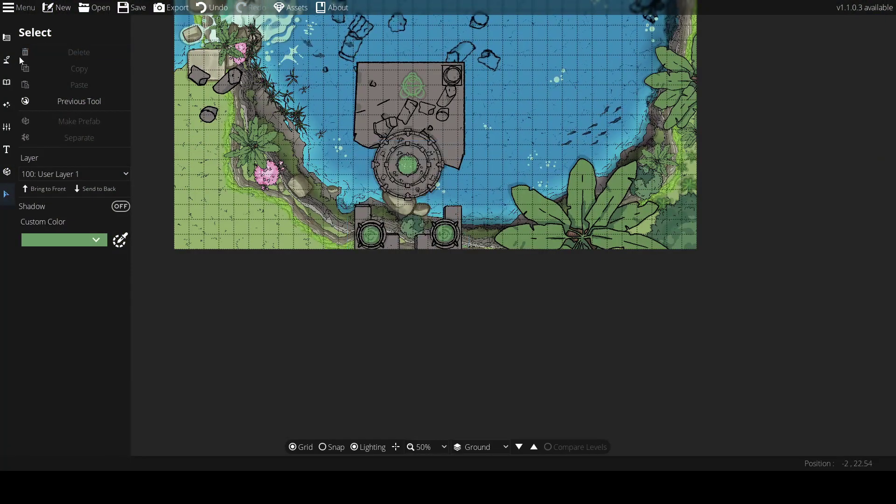
{"action": "left_click", "coordinate": [7, 60]}
{"action": "left_click", "coordinate": [6, 82]}
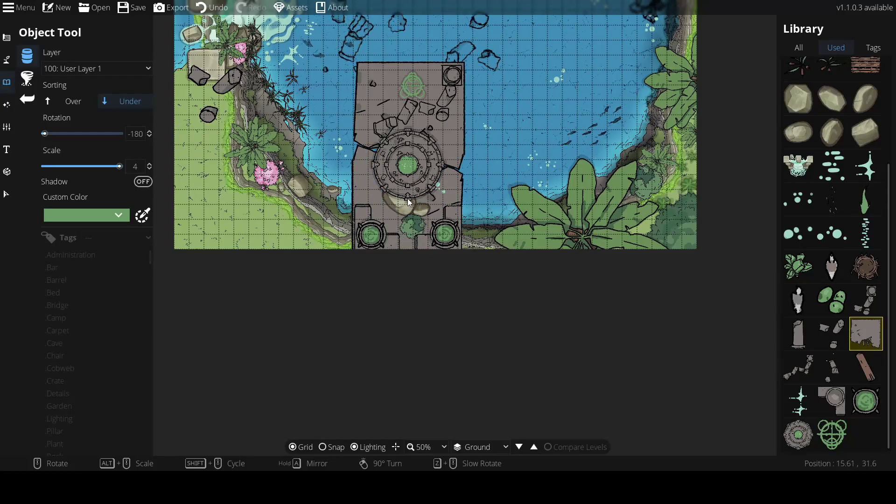
Clear the rocks, bush and bubbles showing over the stone bridge's south section
{"action": "key", "text": "v"}
{"action": "left_click", "coordinate": [421, 246]}
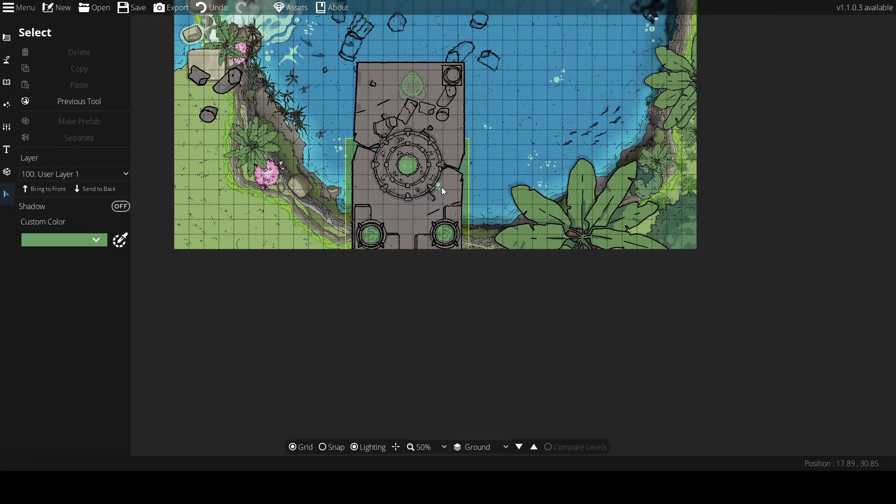
{"action": "scroll", "coordinate": [485, 199], "scroll_direction": "up", "scroll_amount": 3}
{"action": "scroll", "coordinate": [455, 299], "scroll_direction": "down", "scroll_amount": 3}
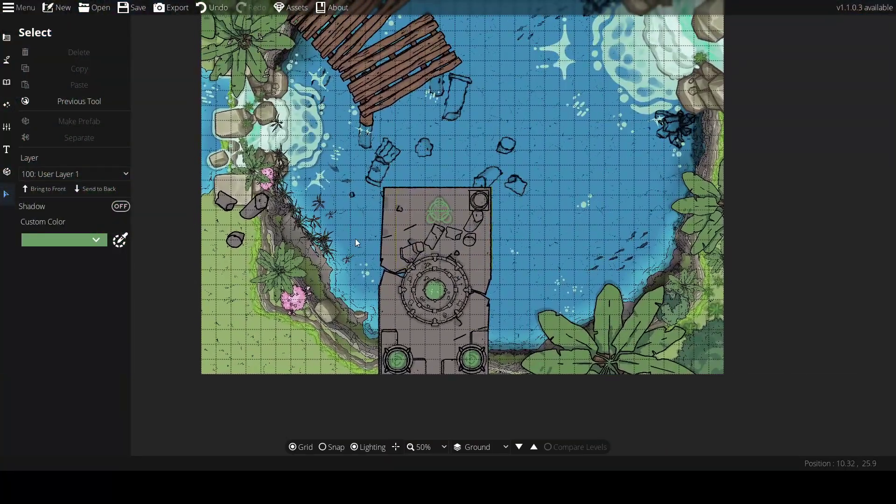
Delete the wooden plank sections over the lake's northwest side
{"action": "scroll", "coordinate": [538, 236], "scroll_direction": "down", "scroll_amount": 2}
{"action": "scroll", "coordinate": [475, 100], "scroll_direction": "up", "scroll_amount": 2}
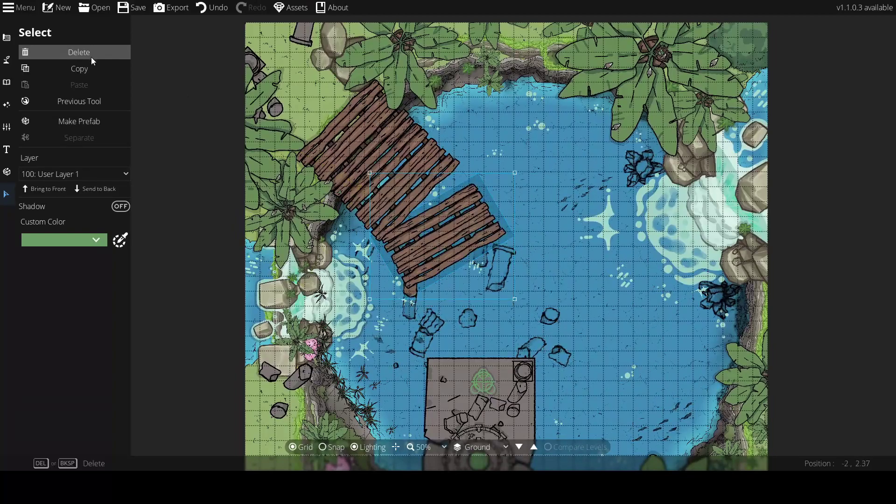
{"action": "left_click", "coordinate": [80, 52]}
{"action": "left_click", "coordinate": [79, 53]}
{"action": "left_click", "coordinate": [25, 80]}
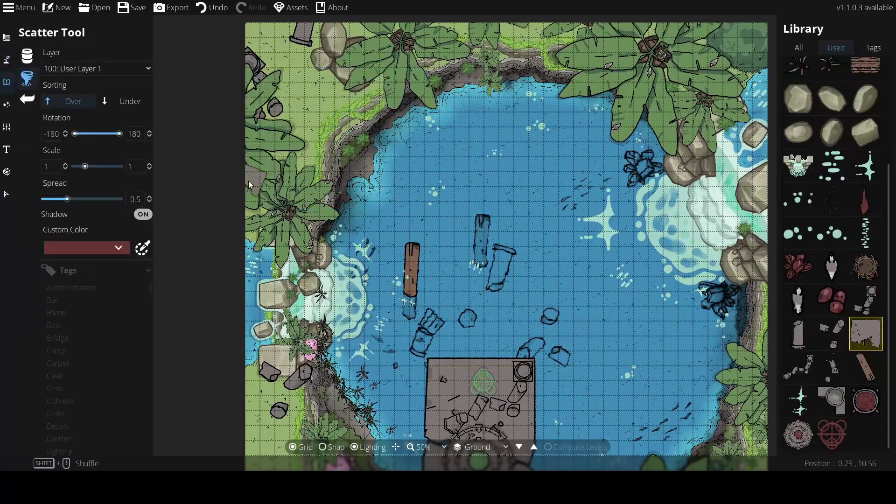
Place broken stone bridge pieces at rotations -45 and 135, scale 4, over the lake's northwest shore
{"action": "left_click", "coordinate": [831, 333]}
{"action": "scroll", "coordinate": [340, 148], "scroll_direction": "down", "scroll_amount": 3}
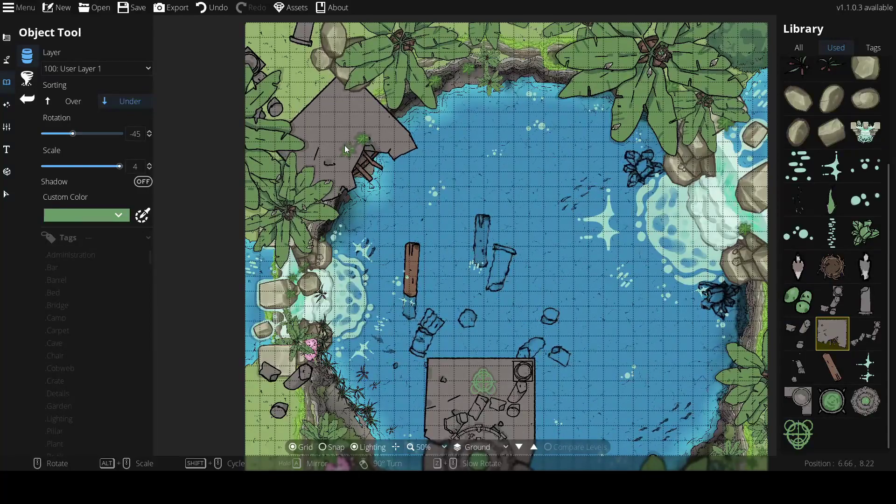
{"action": "scroll", "coordinate": [340, 141], "scroll_direction": "down", "scroll_amount": 12}
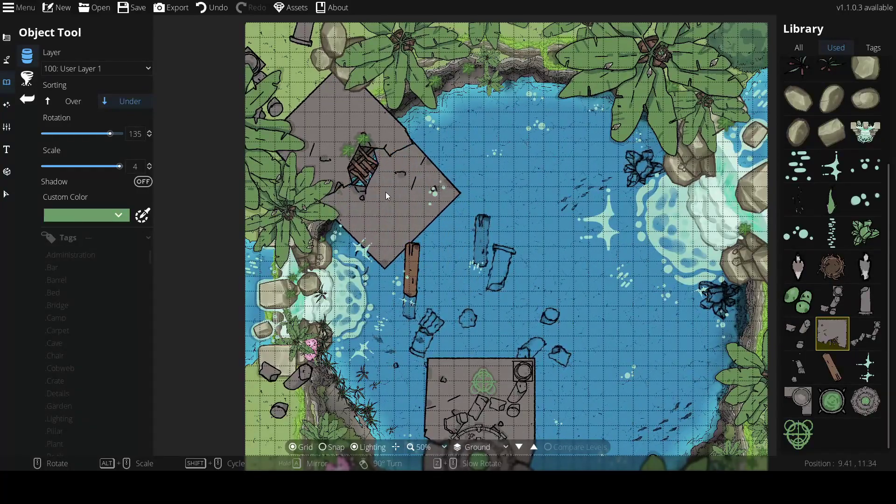
Undo the northwest stone pieces and the deletion of the wooden planks
{"action": "left_click", "coordinate": [213, 8]}
{"action": "left_click", "coordinate": [214, 8]}
{"action": "left_click", "coordinate": [213, 8]}
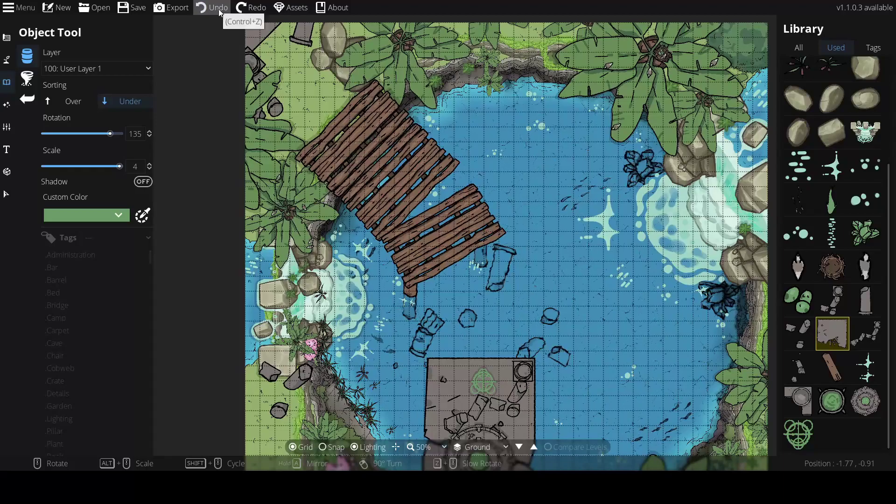
Bring the large palm beside the plank bridge on the west bank to the front
{"action": "key", "text": "Right"}
{"action": "key", "text": "Down"}
{"action": "key", "text": "Left"}
{"action": "key", "text": "Up"}
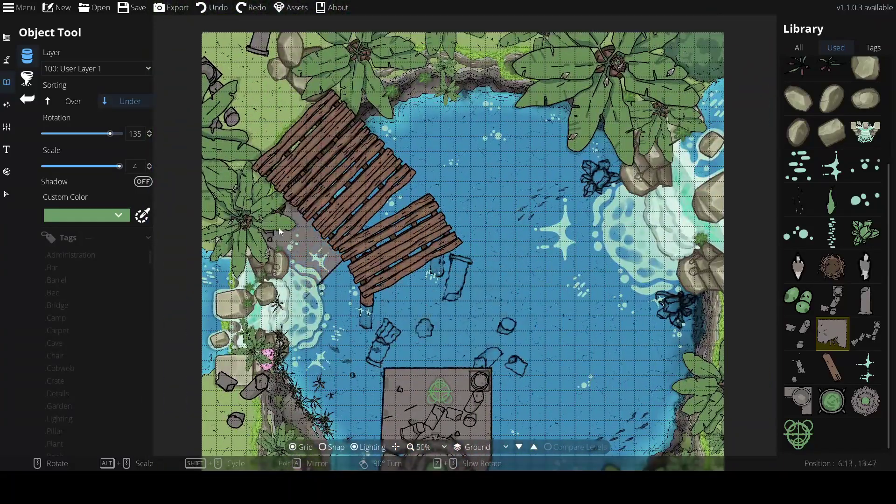
{"action": "key", "text": "Escape"}
{"action": "left_click", "coordinate": [253, 223]}
{"action": "scroll", "coordinate": [329, 206], "scroll_direction": "up", "scroll_amount": 5}
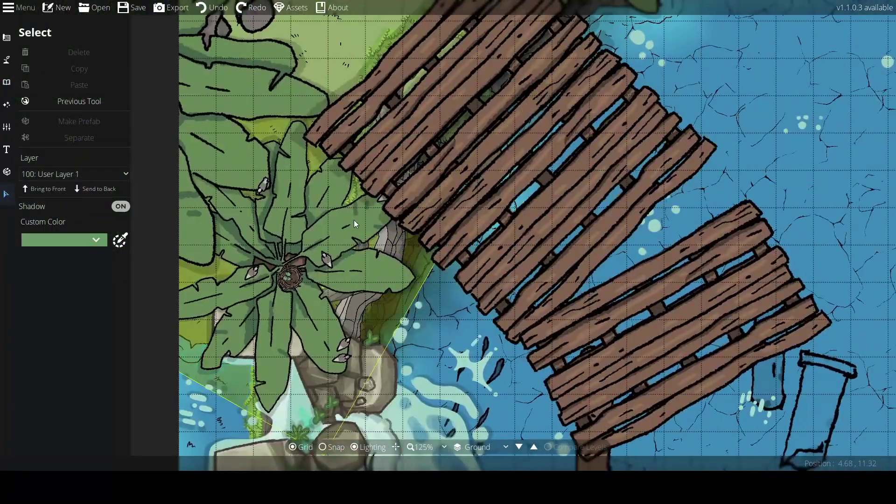
{"action": "left_click", "coordinate": [354, 220]}
{"action": "left_click", "coordinate": [48, 173]}
{"action": "left_click", "coordinate": [48, 174]}
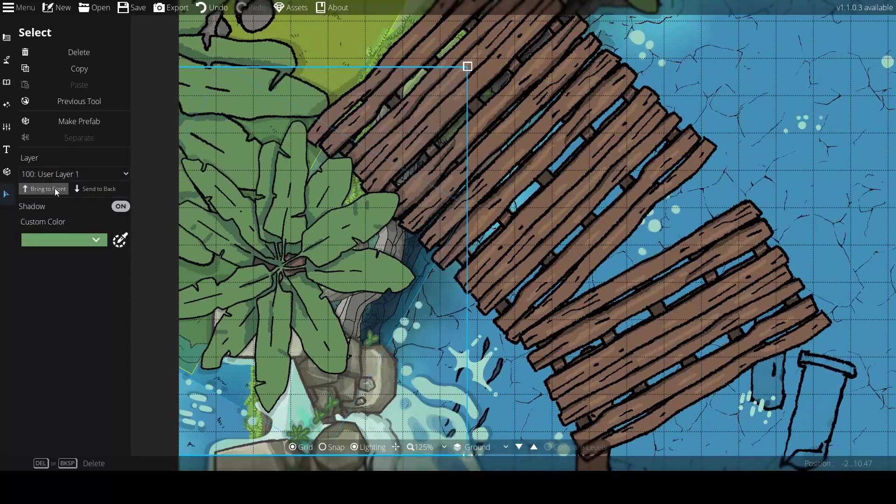
Add a nest with green eggs and several birds on top of the large west-bank palm
{"action": "left_click", "coordinate": [7, 60]}
{"action": "left_click", "coordinate": [6, 83]}
{"action": "left_click", "coordinate": [832, 266]}
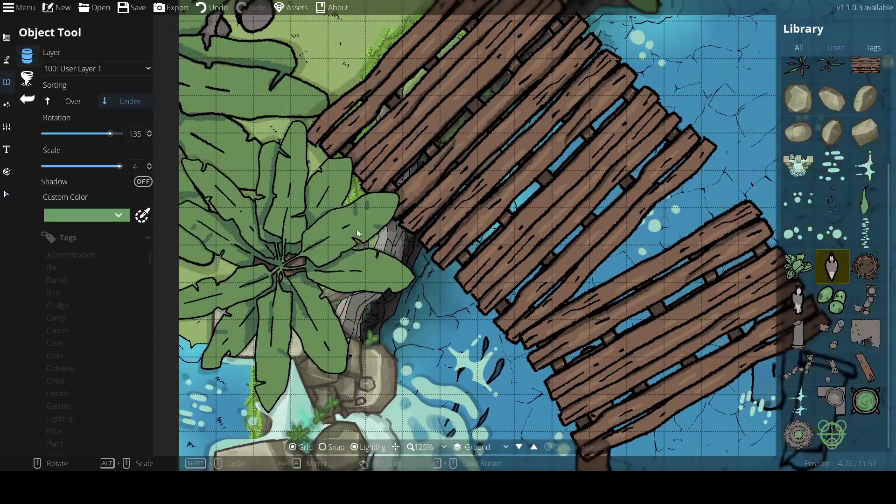
{"action": "scroll", "coordinate": [315, 283], "scroll_direction": "down", "scroll_amount": 1, "text": "shift"}
{"action": "left_click", "coordinate": [283, 276]}
{"action": "left_click", "coordinate": [832, 267]}
{"action": "left_click", "coordinate": [359, 275]}
{"action": "left_click", "coordinate": [380, 199]}
{"action": "left_click", "coordinate": [296, 132]}
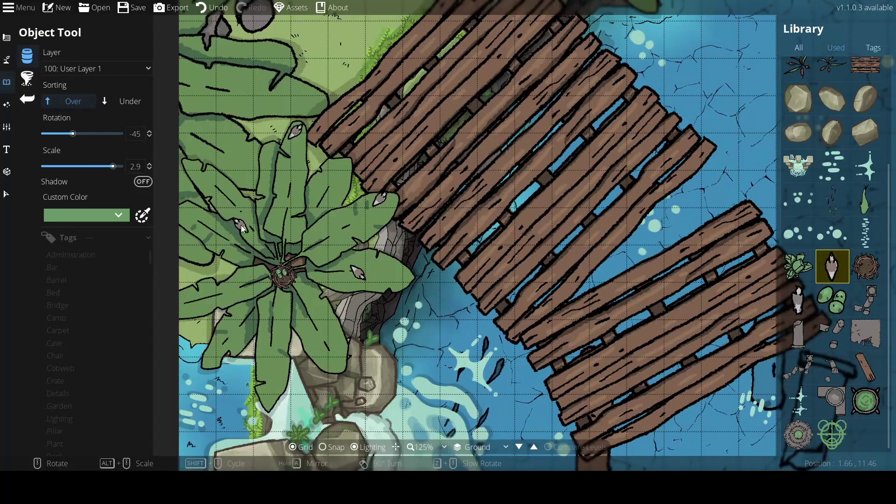
Place birds on the north-shore palms at scale 2.9 and on the east waterfall's rocks at scale 3
{"action": "scroll", "coordinate": [266, 323], "scroll_direction": "down", "scroll_amount": 5}
{"action": "scroll", "coordinate": [337, 295], "scroll_direction": "up", "scroll_amount": 5}
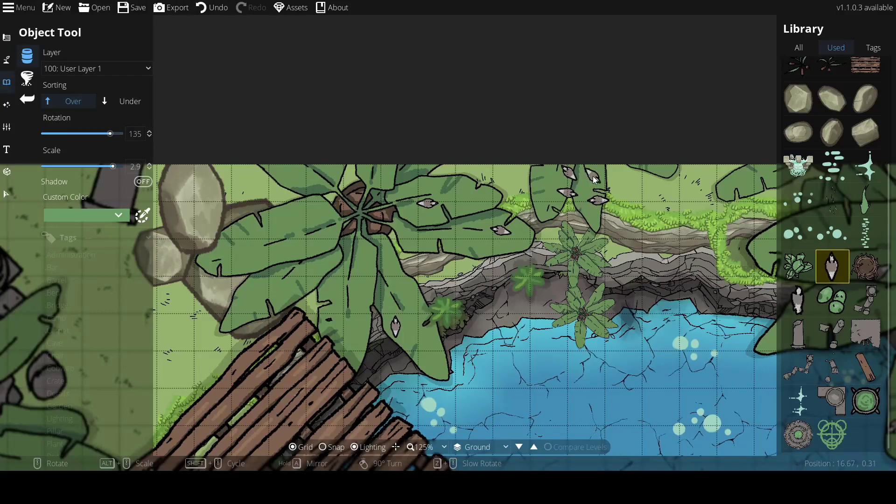
{"action": "left_click", "coordinate": [594, 180]}
{"action": "key", "text": "a"}
{"action": "key", "text": "d"}
{"action": "key", "text": "a"}
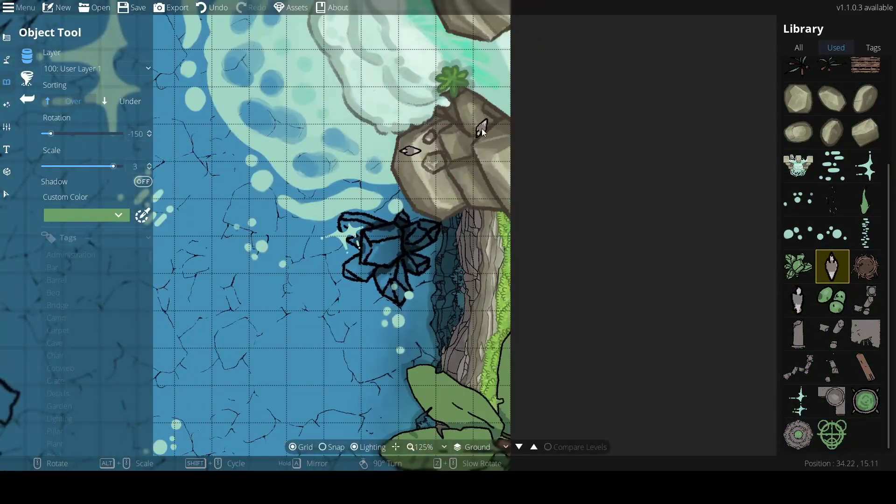
Place birds and a nest with green eggs on the large southeast palm, with the nest at scale 1.4
{"action": "key", "text": "s"}
{"action": "scroll", "coordinate": [428, 310], "scroll_direction": "down", "scroll_amount": 2}
{"action": "scroll", "coordinate": [428, 310], "scroll_direction": "down", "scroll_amount": 1, "text": "shift"}
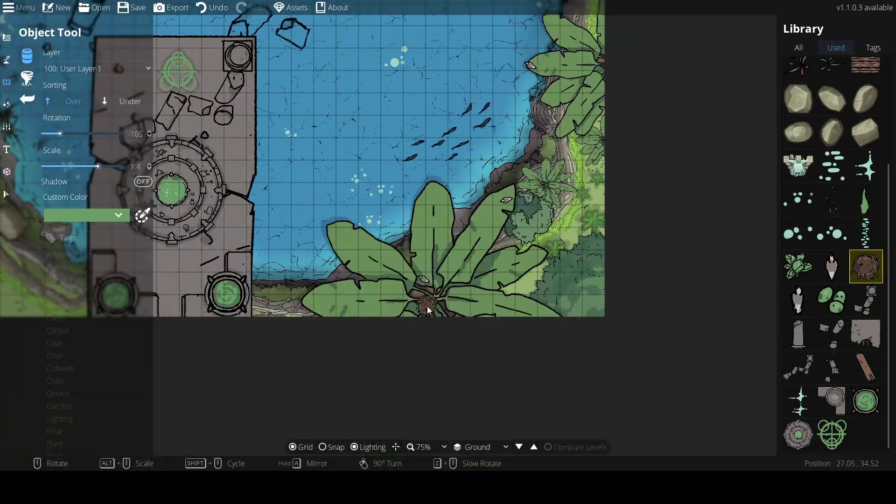
{"action": "scroll", "coordinate": [444, 304], "scroll_direction": "down", "scroll_amount": 3}
{"action": "scroll", "coordinate": [496, 247], "scroll_direction": "up", "scroll_amount": 2}
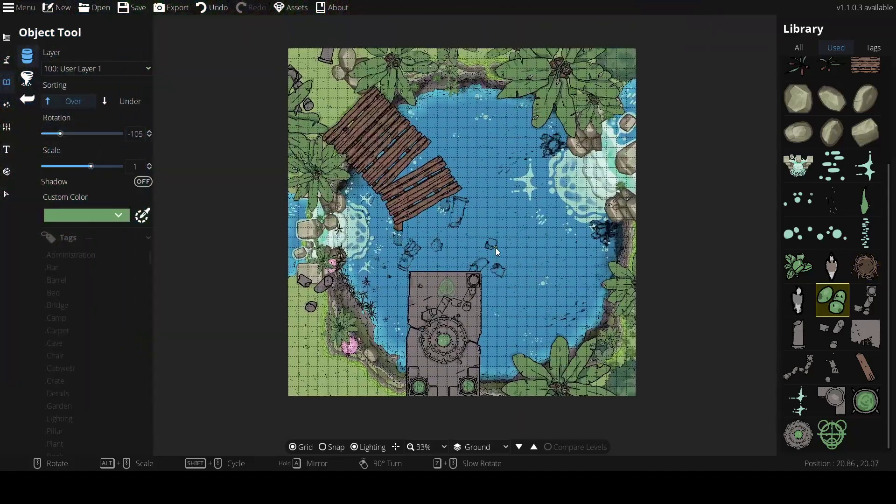
Place a large palm at scale 4 on the grass in the map's southwest corner
{"action": "scroll", "coordinate": [853, 183], "scroll_direction": "up", "scroll_amount": 4}
{"action": "left_click", "coordinate": [832, 175]}
{"action": "scroll", "coordinate": [347, 225], "scroll_direction": "up", "scroll_amount": 3, "text": "alt"}
{"action": "left_click", "coordinate": [335, 197]}
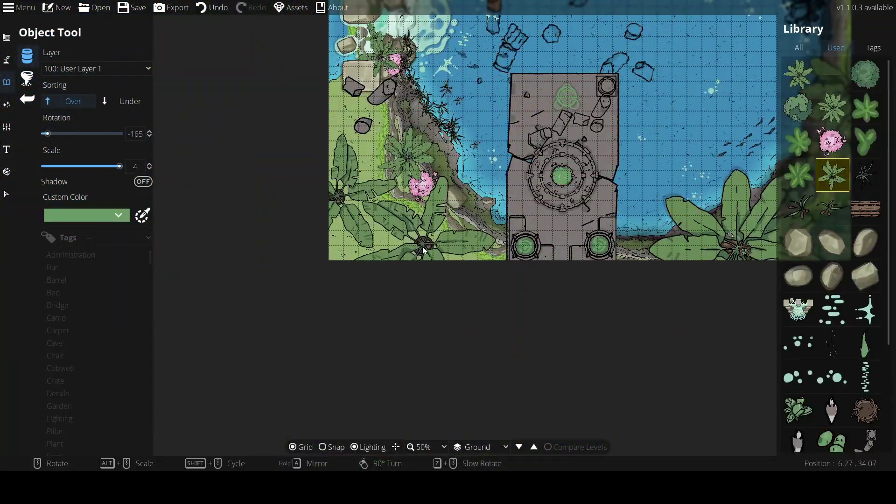
Place a palm at scale 4 just west of the stone bridge and dark spiky plants along the southwest and southeast shoreline
{"action": "left_click", "coordinate": [460, 240]}
{"action": "left_click", "coordinate": [866, 175]}
{"action": "key", "text": "w"}
{"action": "key", "text": "d"}
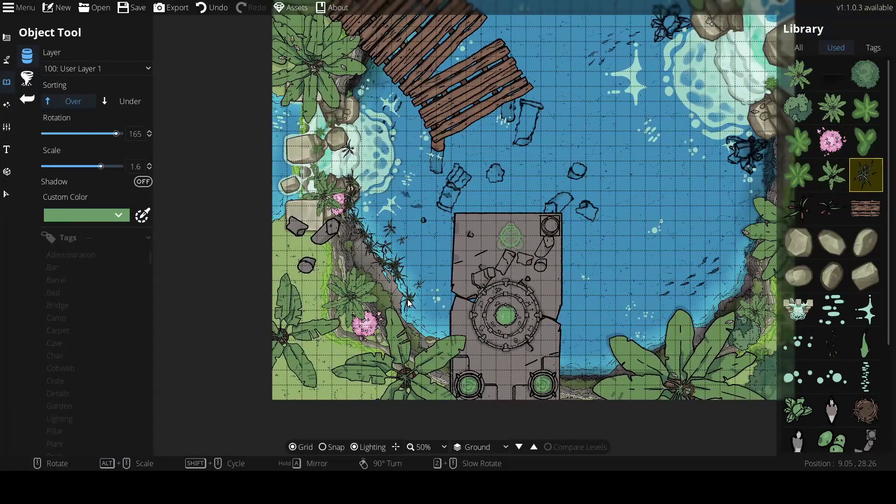
{"action": "left_click_drag", "start_coordinate": [717, 378], "coordinate": [652, 370]}
{"action": "left_click_drag", "start_coordinate": [565, 185], "coordinate": [565, 251]}
Place a green magic rune at scale 1 on the grass northwest of the plank bridge
{"action": "scroll", "coordinate": [831, 406], "scroll_direction": "down", "scroll_amount": 5}
{"action": "left_click", "coordinate": [832, 434]}
{"action": "key", "text": "w"}
{"action": "key", "text": "a"}
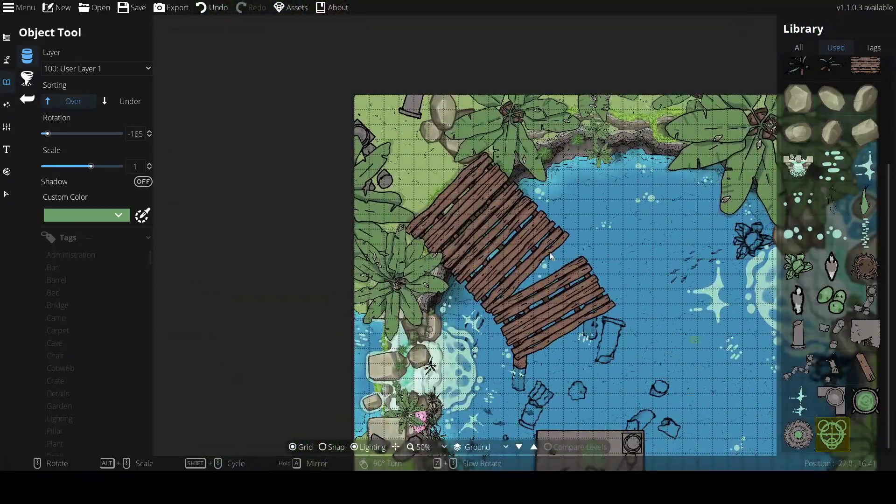
Add bushes and pink flowers beneath the southwest palms and leafy plants at scale 1.2 on the west bank, sorted under
{"action": "key", "text": "s"}
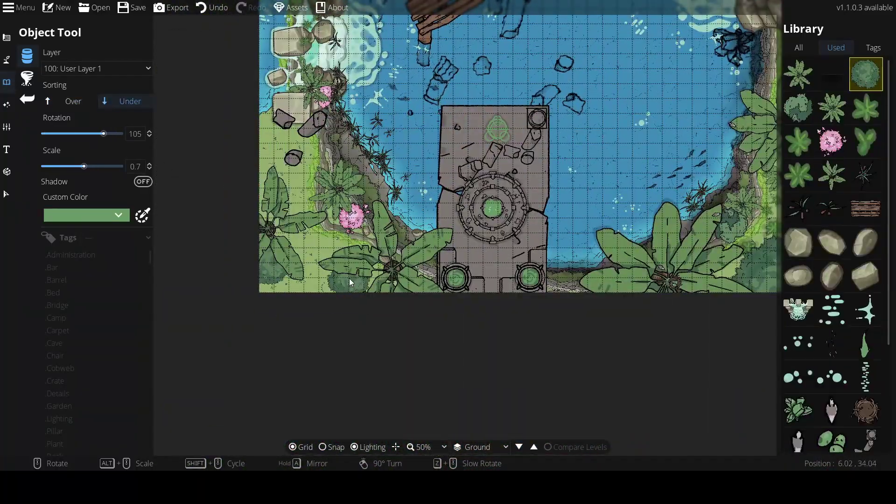
{"action": "key", "text": "w"}
{"action": "key", "text": "a"}
{"action": "scroll", "coordinate": [350, 228], "scroll_direction": "up", "scroll_amount": 3}
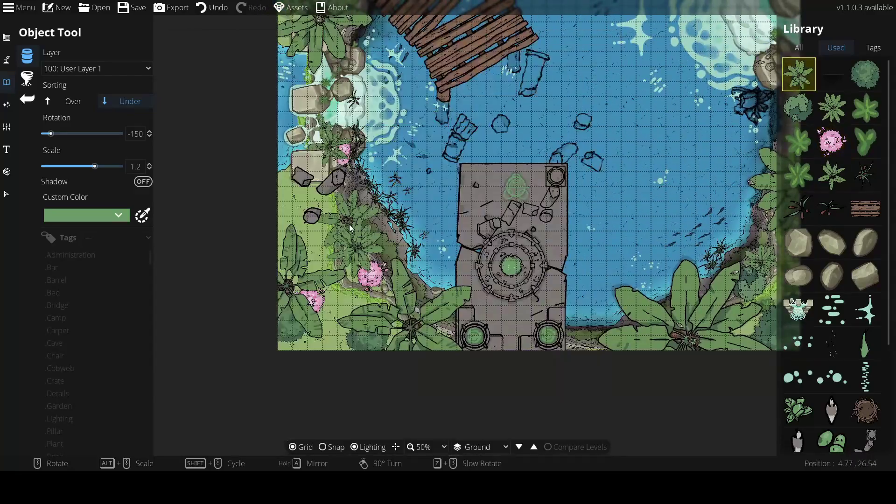
{"action": "mouse_move", "coordinate": [830, 172]}
{"action": "left_click_drag", "start_coordinate": [272, 173], "coordinate": [310, 406]}
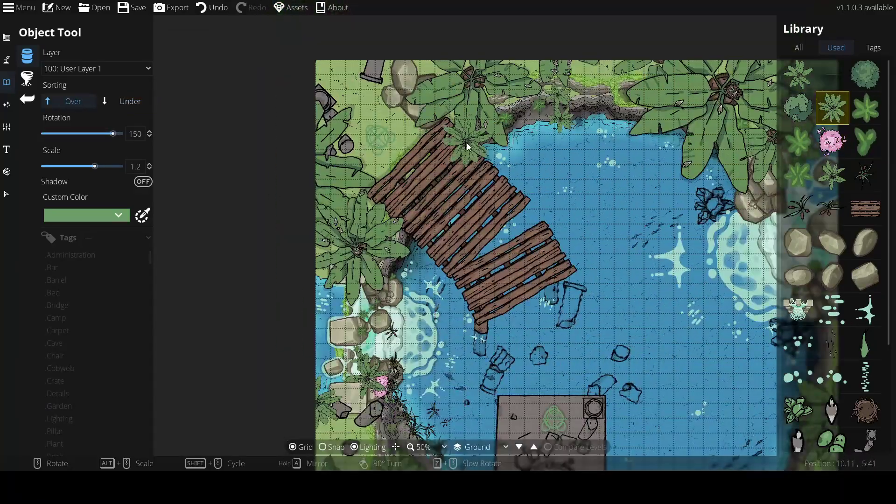
Place leafy plants among the north-shore palms and on the east waterfall's rocks, and bring the north-shore plant to the front
{"action": "left_click_drag", "start_coordinate": [432, 63], "coordinate": [502, 167]}
{"action": "key", "text": "s"}
{"action": "key", "text": "d"}
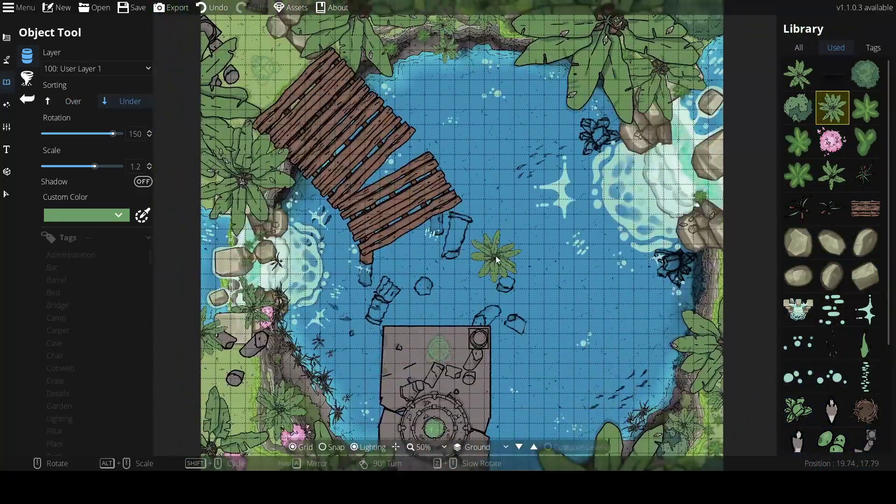
{"action": "key", "text": "w"}
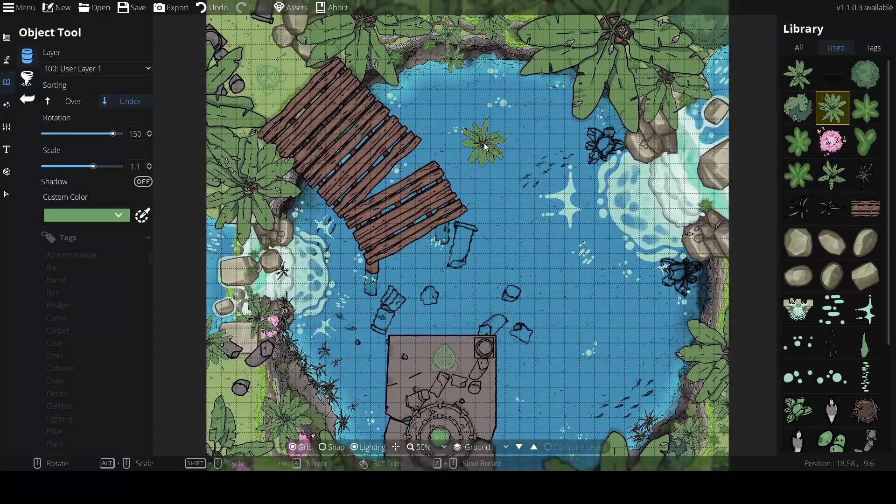
{"action": "key", "text": "w"}
{"action": "key", "text": "a"}
{"action": "key", "text": "v"}
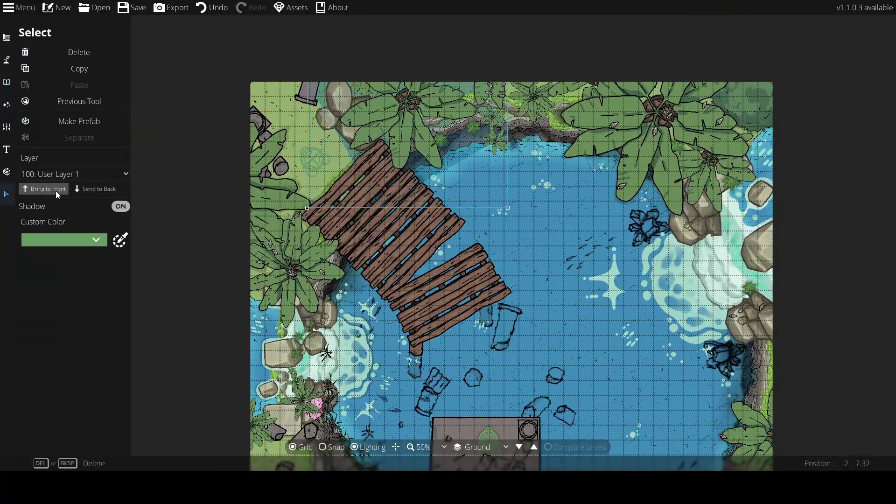
{"action": "left_click", "coordinate": [79, 98]}
Add birds at up to scale 2.7 around the palm beside the plank bridge
{"action": "scroll", "coordinate": [572, 256], "scroll_direction": "down", "scroll_amount": 20, "text": "shift"}
{"action": "scroll", "coordinate": [572, 256], "scroll_direction": "up", "scroll_amount": 14, "text": "alt"}
{"action": "scroll", "coordinate": [419, 209], "scroll_direction": "up", "scroll_amount": 5, "text": "ctrl"}
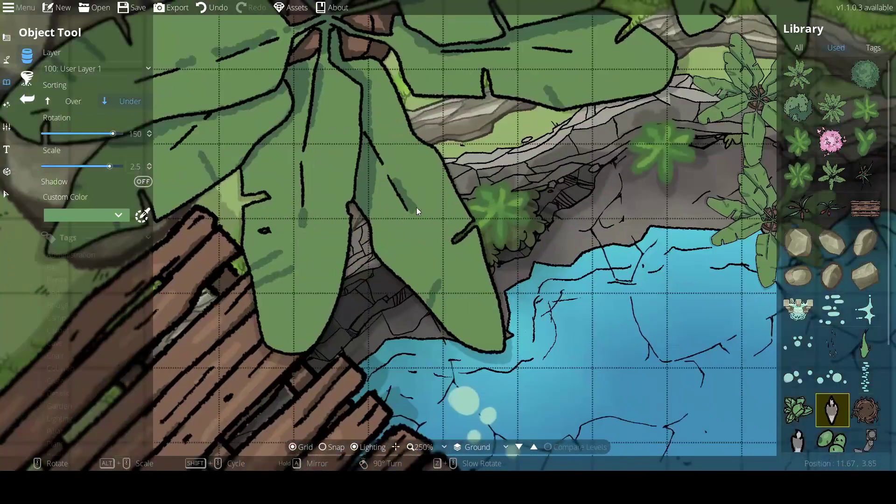
{"action": "scroll", "coordinate": [410, 239], "scroll_direction": "down", "scroll_amount": 5, "text": "ctrl"}
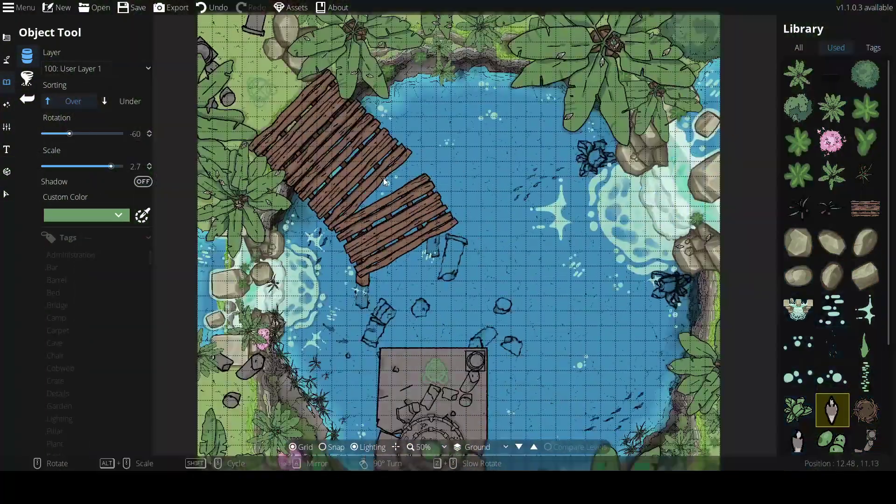
Find a stone column in the full object library and place it just east of the stone bridge at scale 2.7, sorted under
{"action": "scroll", "coordinate": [824, 283], "scroll_direction": "down", "scroll_amount": 3}
{"action": "left_click", "coordinate": [798, 48]}
{"action": "scroll", "coordinate": [833, 253], "scroll_direction": "down", "scroll_amount": 20}
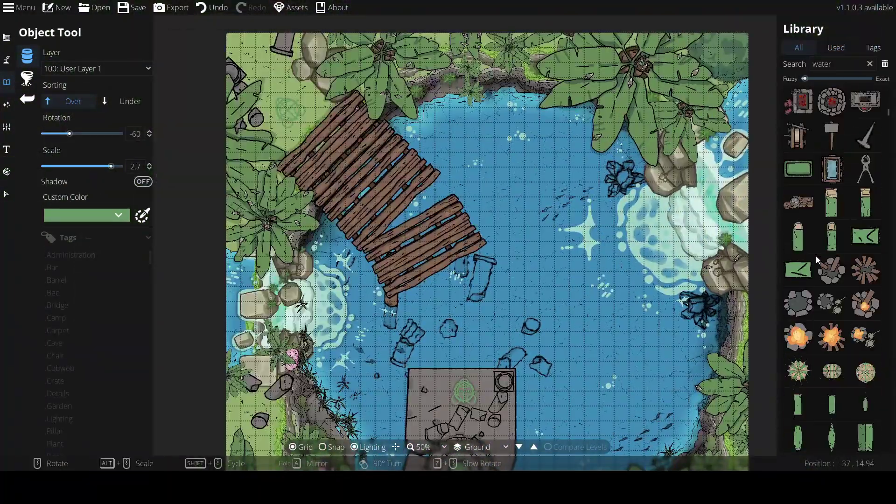
{"action": "scroll", "coordinate": [846, 262], "scroll_direction": "down", "scroll_amount": 20, "text": "shift"}
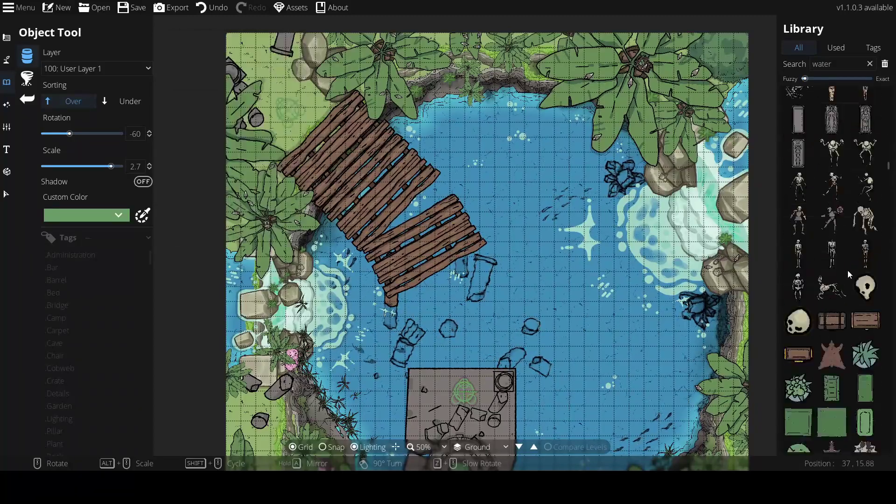
{"action": "scroll", "coordinate": [822, 338], "scroll_direction": "down", "scroll_amount": 20, "text": "shift"}
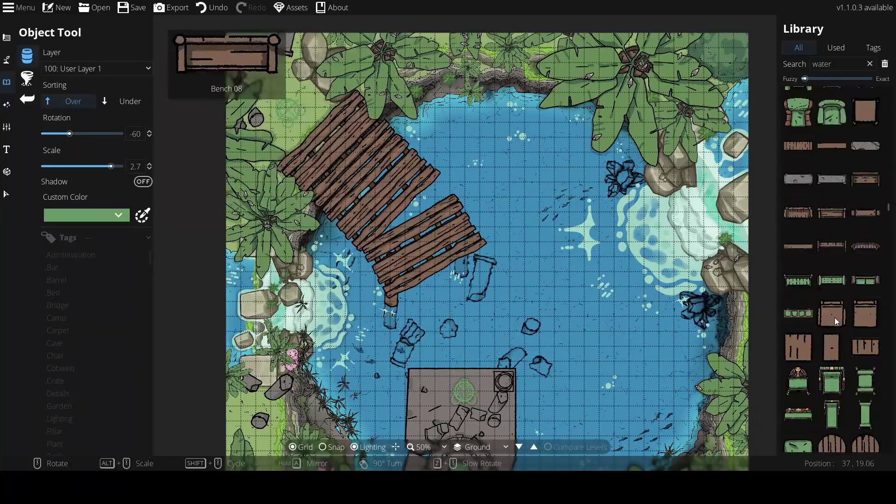
{"action": "scroll", "coordinate": [834, 317], "scroll_direction": "down", "scroll_amount": 5, "text": "shift"}
{"action": "left_click", "coordinate": [796, 250]}
{"action": "left_click", "coordinate": [135, 98]}
{"action": "scroll", "coordinate": [485, 364], "scroll_direction": "up", "scroll_amount": 1}
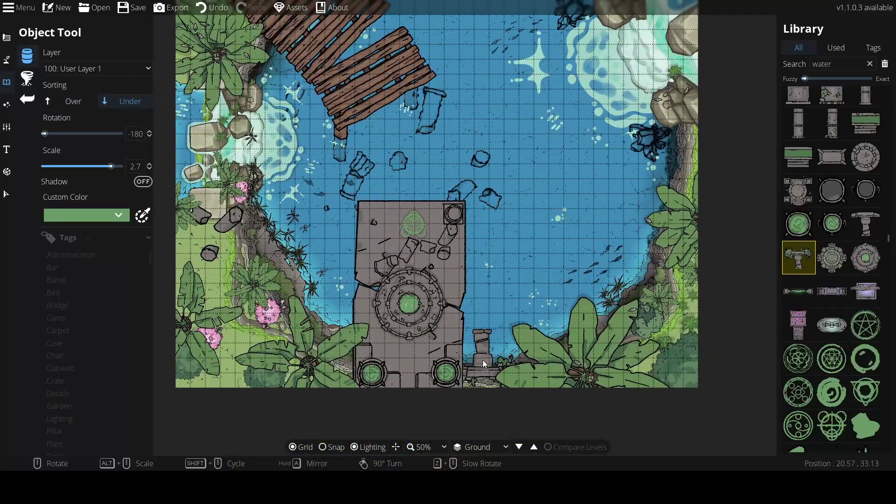
Hide the map grid
{"action": "key", "text": "Up"}
{"action": "key", "text": "Left"}
{"action": "key", "text": "g"}
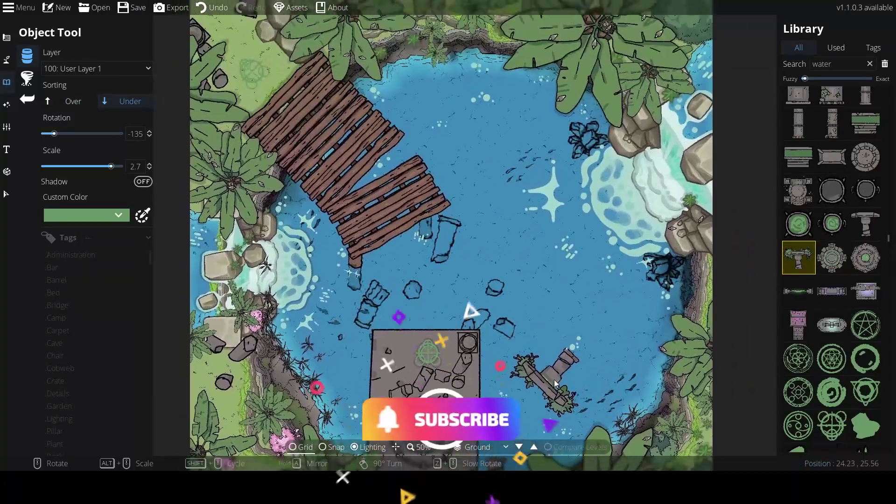
{"action": "key", "text": "Down"}
{"action": "key", "text": "Up"}
{"action": "key", "text": "Right"}
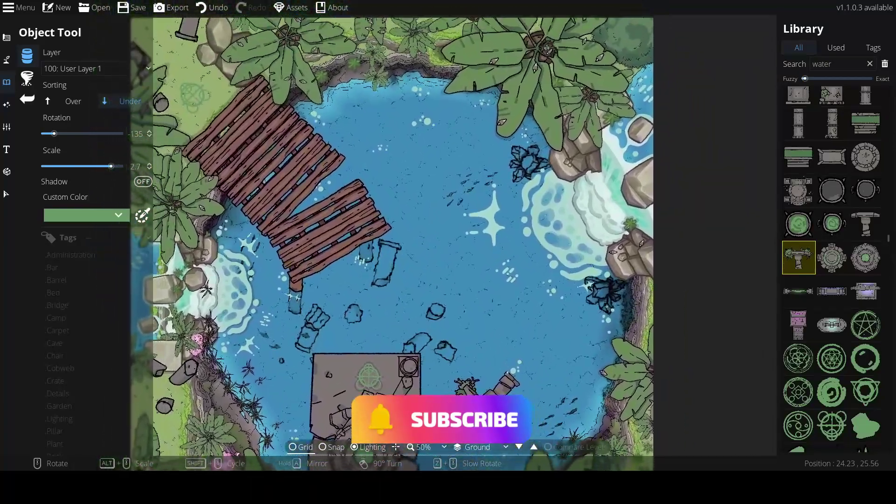
{"action": "scroll", "coordinate": [832, 261], "scroll_direction": "up", "scroll_amount": 5}
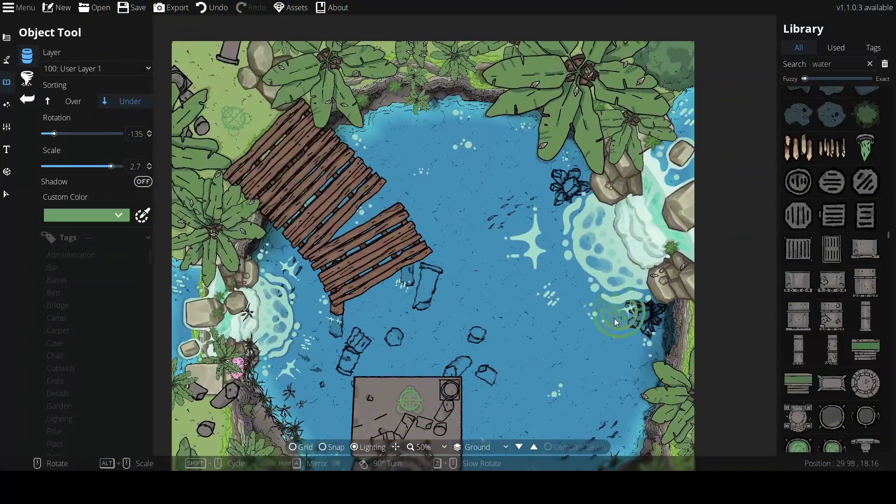
Search the library for "shadow" and place tree shadows at scale 1.1 along the southeast shore beside the palms
{"action": "key", "text": "Down"}
{"action": "key", "text": "Right"}
{"action": "left_click", "coordinate": [835, 48]}
{"action": "scroll", "coordinate": [838, 69], "scroll_direction": "up", "scroll_amount": 3}
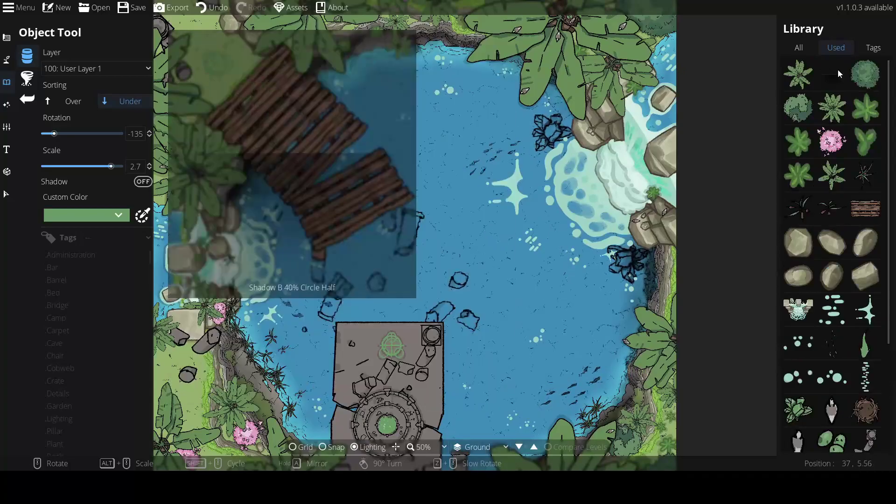
{"action": "mouse_move", "coordinate": [868, 313]}
{"action": "left_click", "coordinate": [799, 48]}
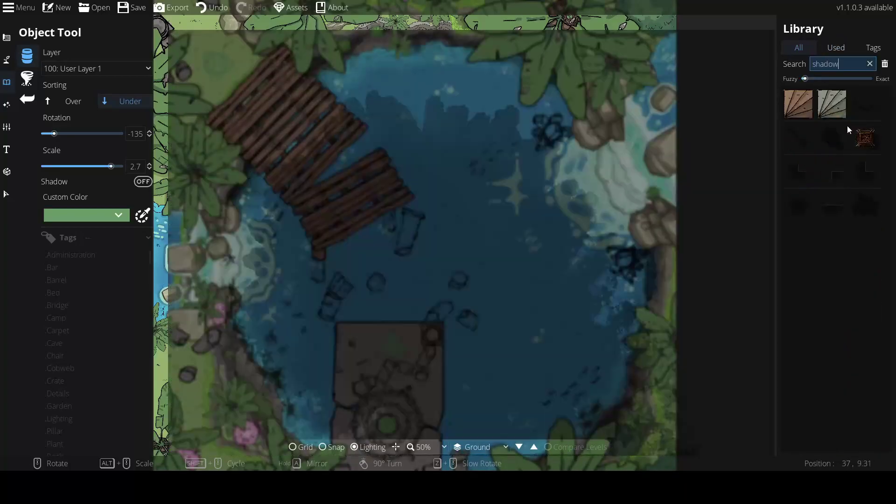
{"action": "left_click", "coordinate": [847, 125]}
{"action": "left_click", "coordinate": [866, 204]}
{"action": "key", "text": "Down"}
{"action": "key", "text": "Right"}
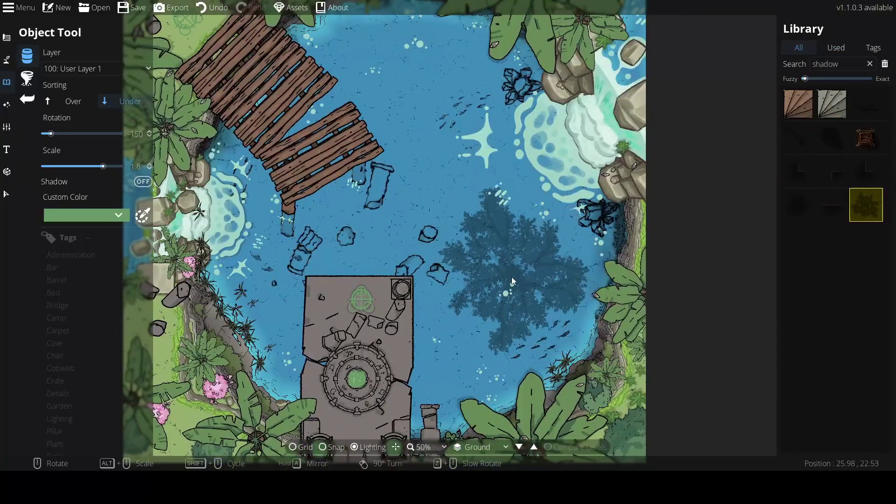
{"action": "key", "text": "Down"}
{"action": "key", "text": "Left"}
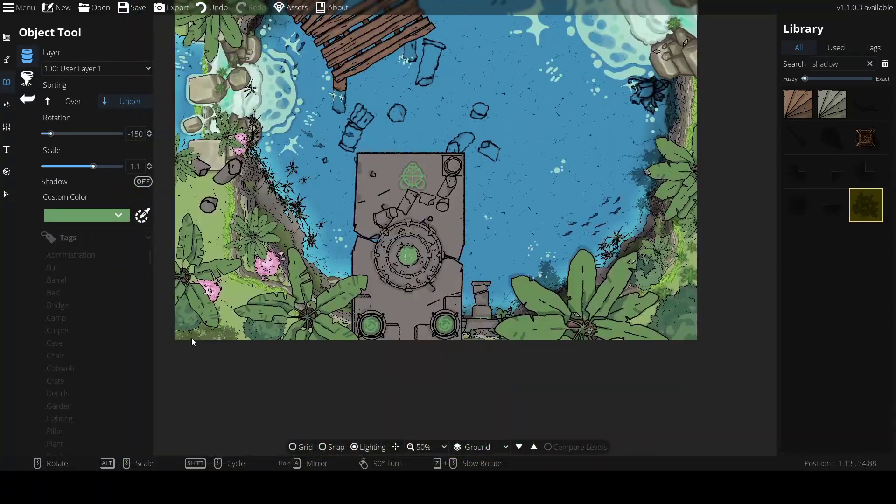
Place circular shadows at scale 2.7 around the edges of the stone bridge and beneath the plank bridge
{"action": "left_click", "coordinate": [799, 206]}
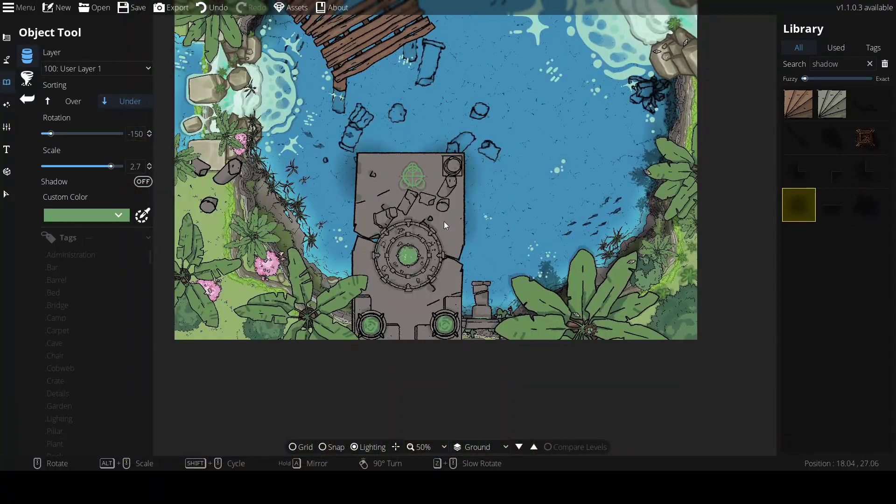
{"action": "left_click", "coordinate": [408, 176]}
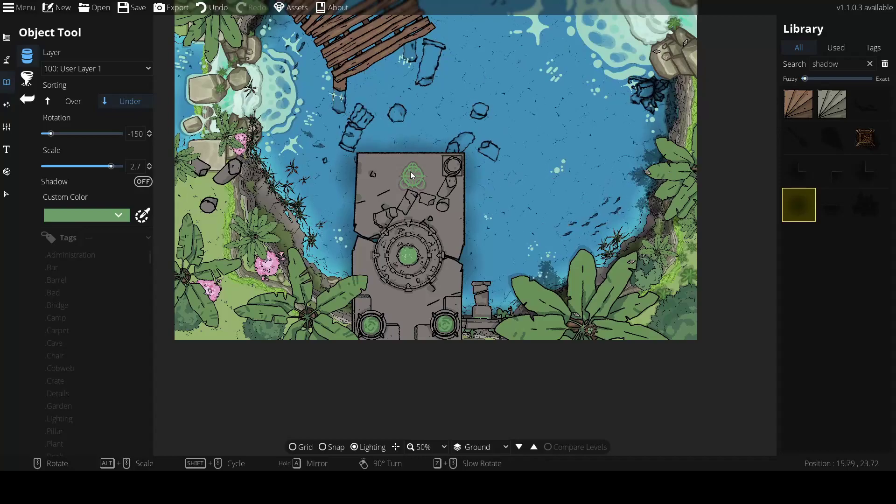
{"action": "key", "text": "Up"}
{"action": "key", "text": "Left"}
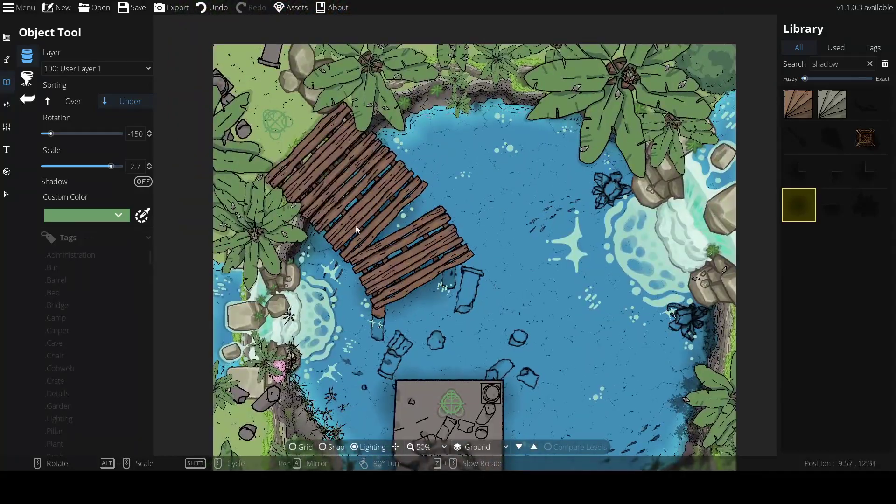
Try circular shadows up to scale 4 on the open water east and north of the stone bridge, undoing the latest
{"action": "key", "text": "Down"}
{"action": "key", "text": "Right"}
{"action": "left_click_drag", "start_coordinate": [565, 358], "coordinate": [544, 266]}
{"action": "left_click", "coordinate": [588, 255]}
{"action": "left_click", "coordinate": [429, 221]}
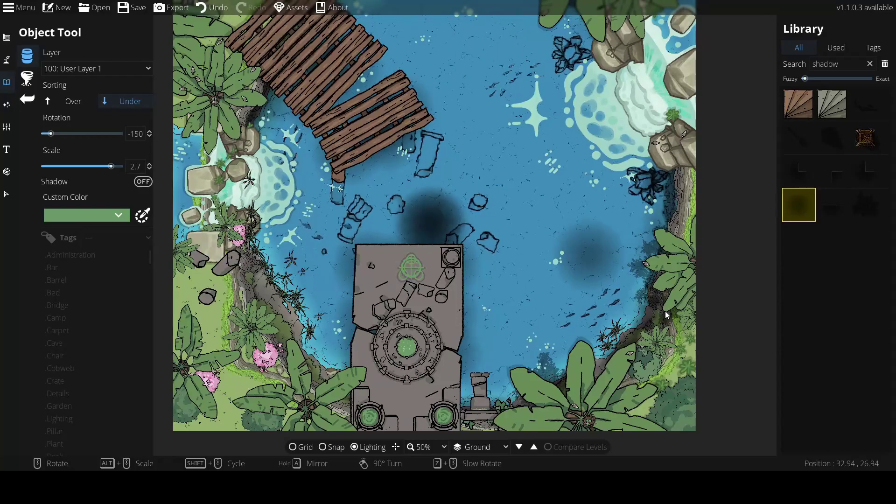
{"action": "scroll", "coordinate": [484, 232], "scroll_direction": "up", "scroll_amount": 13, "text": "alt"}
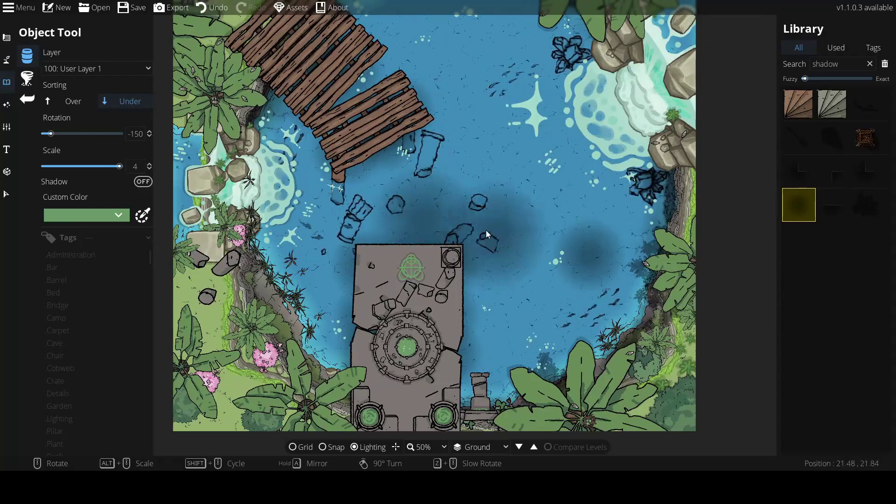
{"action": "scroll", "coordinate": [497, 241], "scroll_direction": "down", "scroll_amount": 3, "text": "alt"}
{"action": "key", "text": "ctrl+z"}
Place a circular shadow beneath the plants on the north shore near the plank bridge
{"action": "key", "text": "Up"}
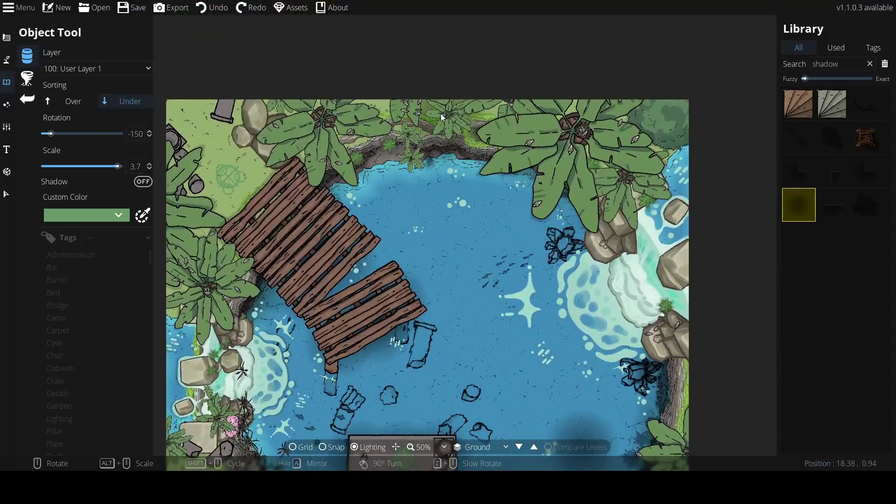
{"action": "scroll", "coordinate": [441, 114], "scroll_direction": "down", "scroll_amount": 2}
{"action": "left_click", "coordinate": [381, 106]}
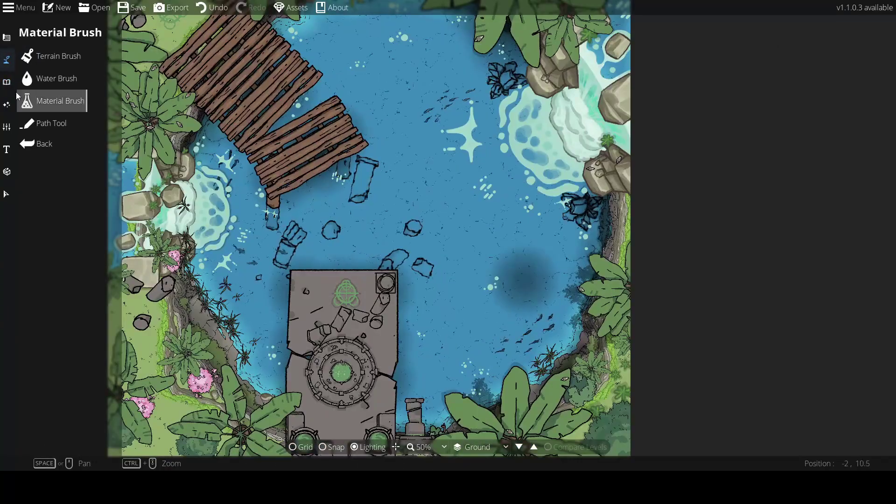
Dim the environment lighting and place green lights on the runes, portal and bridge pillars and teal lights on the crystals
{"action": "left_click", "coordinate": [6, 104]}
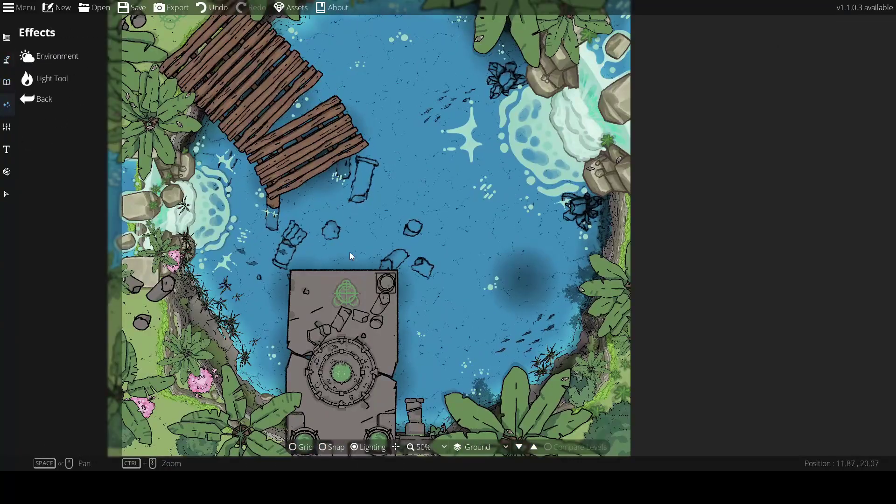
{"action": "left_click", "coordinate": [57, 56]}
{"action": "left_click", "coordinate": [102, 69]}
{"action": "left_click_drag", "start_coordinate": [56, 37], "coordinate": [25, 10]}
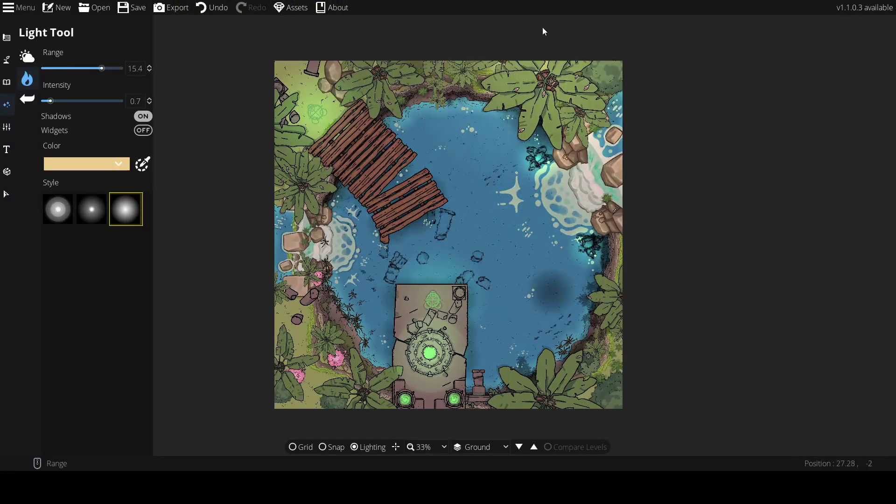
Delete the stray circular shadow on the lake's eastern water
{"action": "key", "text": "v"}
{"action": "left_click", "coordinate": [559, 299]}
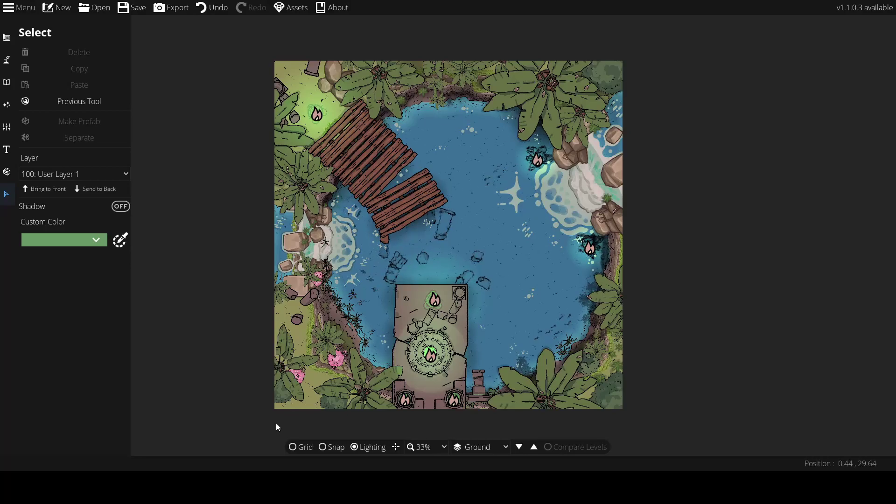
{"action": "key", "text": "Escape"}
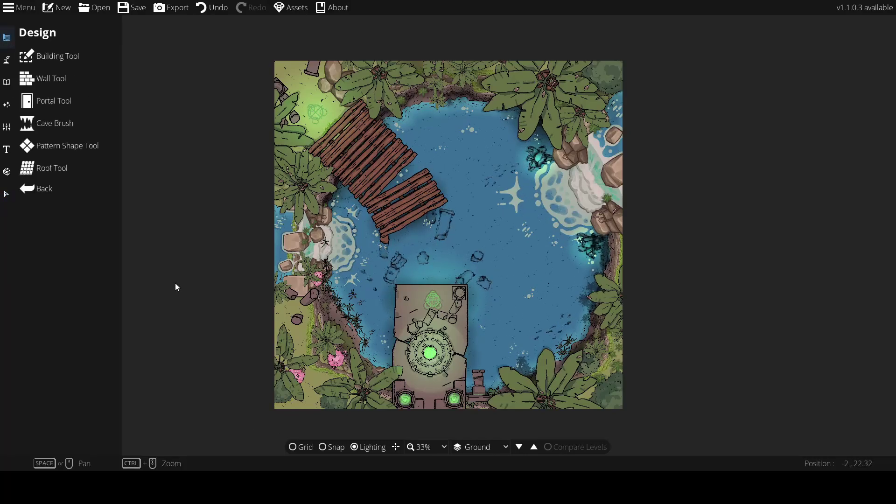
Place warm lights at intensity 0.7 along the map's west and east edges beside the waterfalls
{"action": "left_click", "coordinate": [6, 59]}
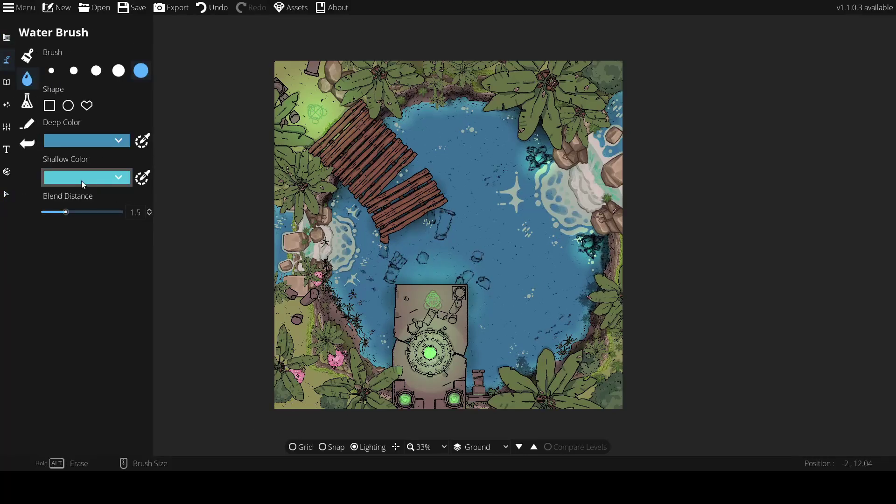
{"action": "left_click", "coordinate": [6, 105]}
{"action": "left_click", "coordinate": [28, 79]}
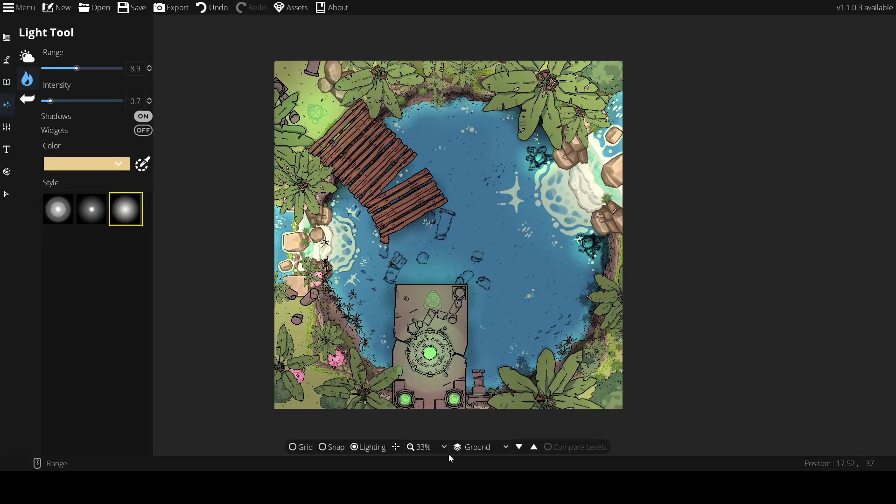
Place tiny lights with range 0.5 on the lake's northern and eastern bubbles
{"action": "scroll", "coordinate": [269, 373], "scroll_direction": "down", "scroll_amount": 5}
{"action": "left_click", "coordinate": [130, 12]}
{"action": "scroll", "coordinate": [464, 248], "scroll_direction": "down", "scroll_amount": 6}
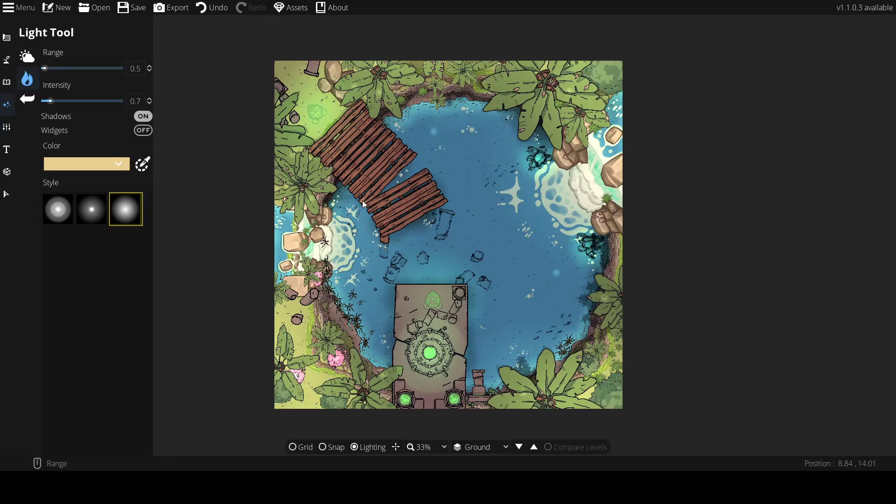
Add a light with range 1 on the eastern lake water below the southern crystals
{"action": "scroll", "coordinate": [536, 294], "scroll_direction": "up", "scroll_amount": 1}
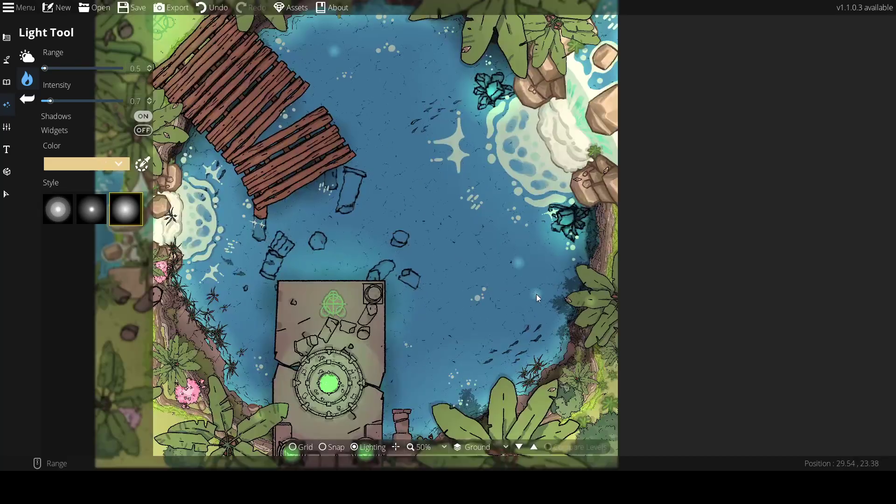
{"action": "scroll", "coordinate": [539, 261], "scroll_direction": "down", "scroll_amount": 1}
{"action": "left_click", "coordinate": [171, 8]}
{"action": "scroll", "coordinate": [172, 51], "scroll_direction": "up", "scroll_amount": 1}
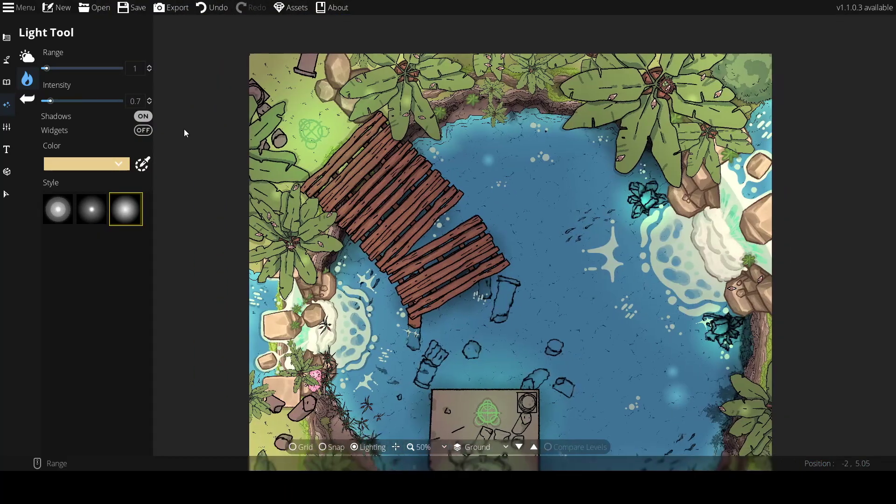